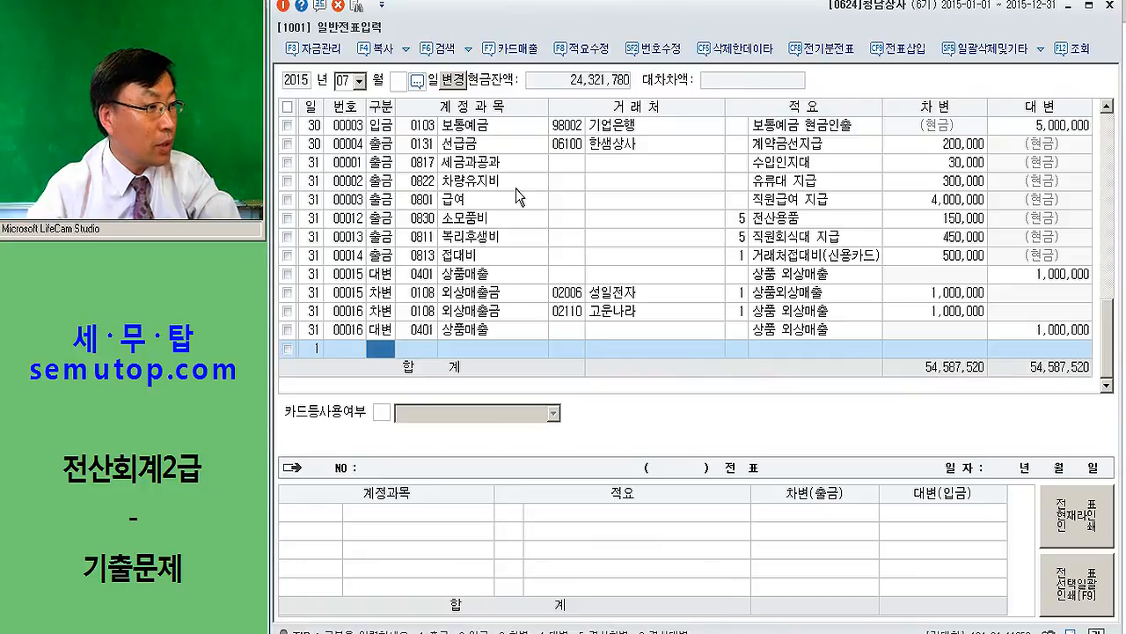
- Enter a credit line on July 1 for account 0208 차량운반구 with amount 15,000,000
{"action": "type", "text": "4"}
{"action": "key", "text": "Return"}
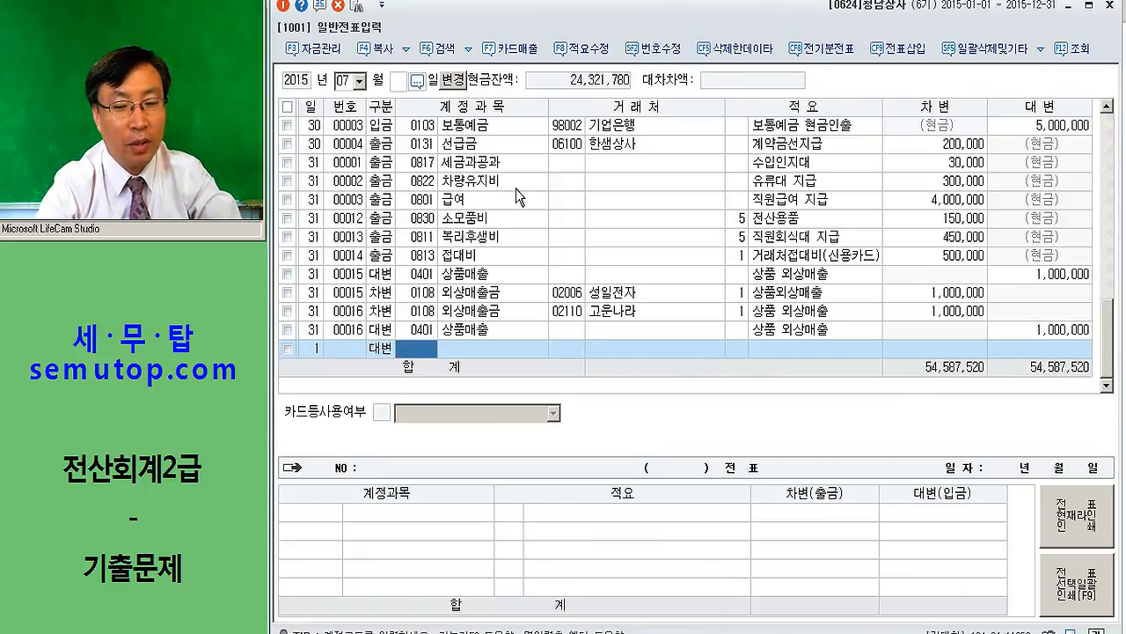
{"action": "type", "text": "208"}
{"action": "key", "text": "Return"}
{"action": "key", "text": "Return"}
{"action": "key", "text": "Return"}
{"action": "key", "text": "Return"}
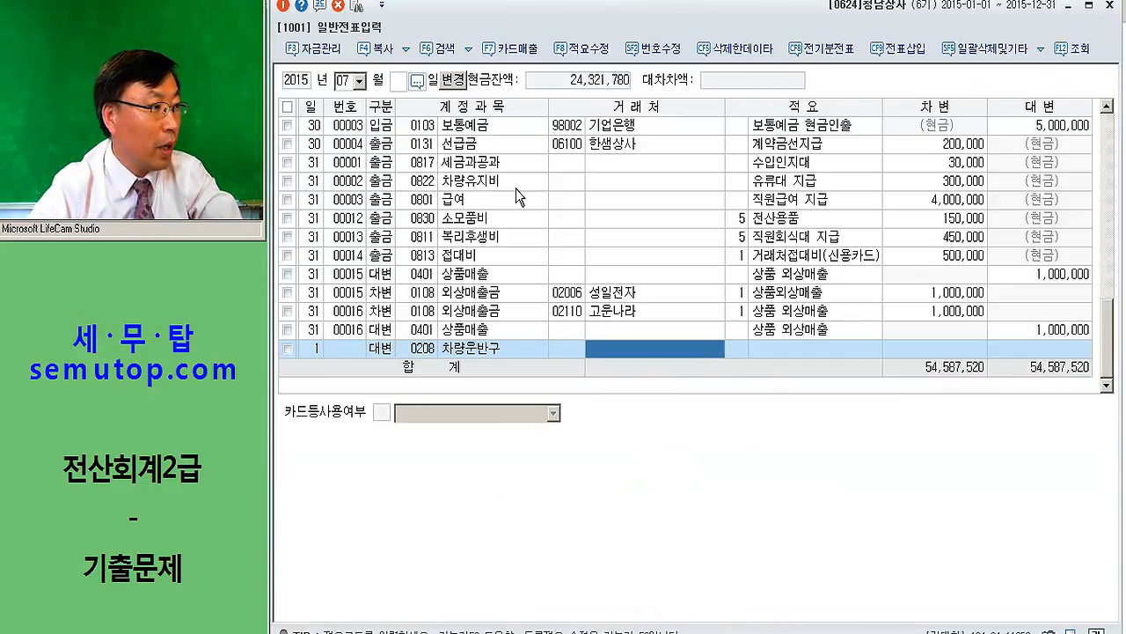
{"action": "type", "text": "5"}
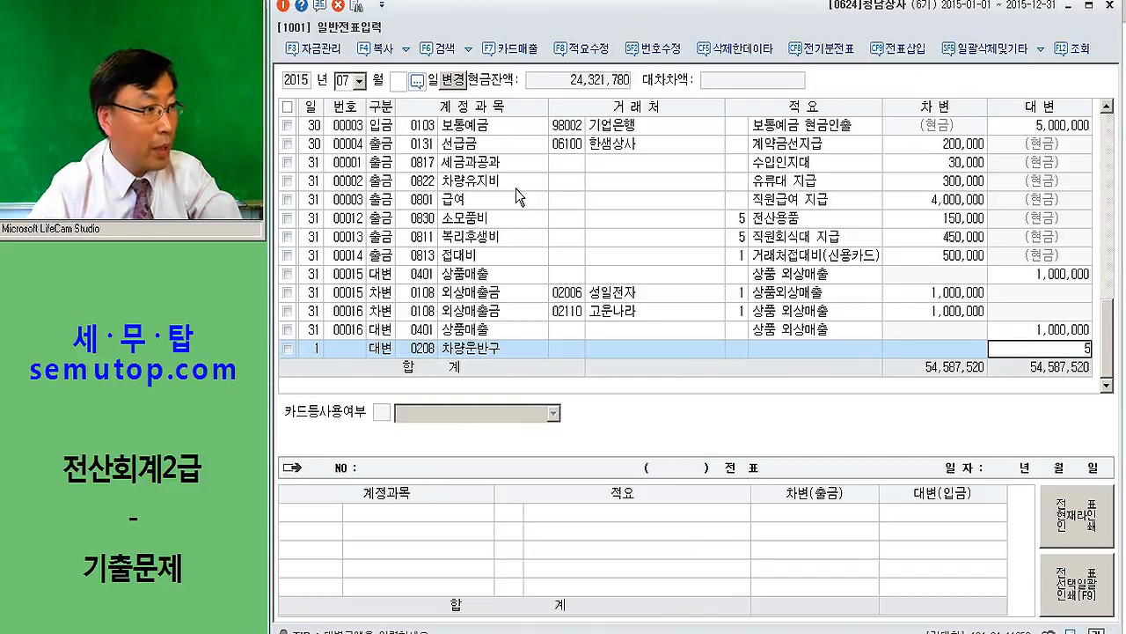
{"action": "type", "text": ",000,000"}
{"action": "key", "text": "Return"}
- Add a debit line on July 1 for account 0209 감가상각누계액 with amount 2,250,000
{"action": "key", "text": "Return"}
{"action": "type", "text": "3"}
{"action": "key", "text": "Return"}
{"action": "type", "text": "209"}
{"action": "key", "text": "Return"}
{"action": "key", "text": "Return"}
{"action": "key", "text": "Return"}
{"action": "key", "text": "Return"}
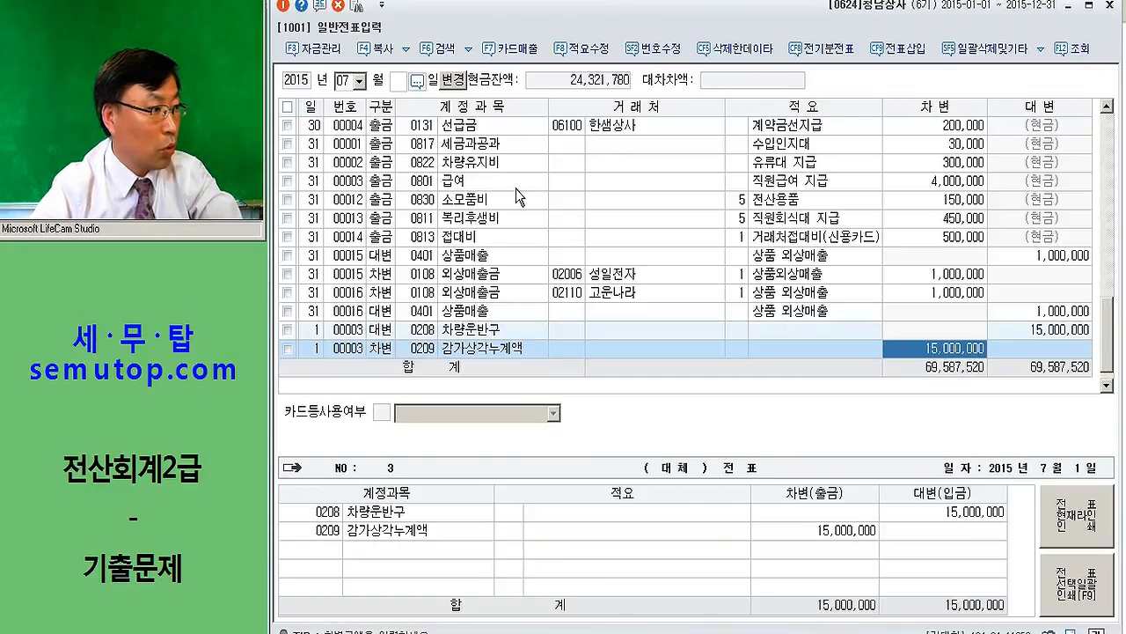
{"action": "type", "text": "2250000"}
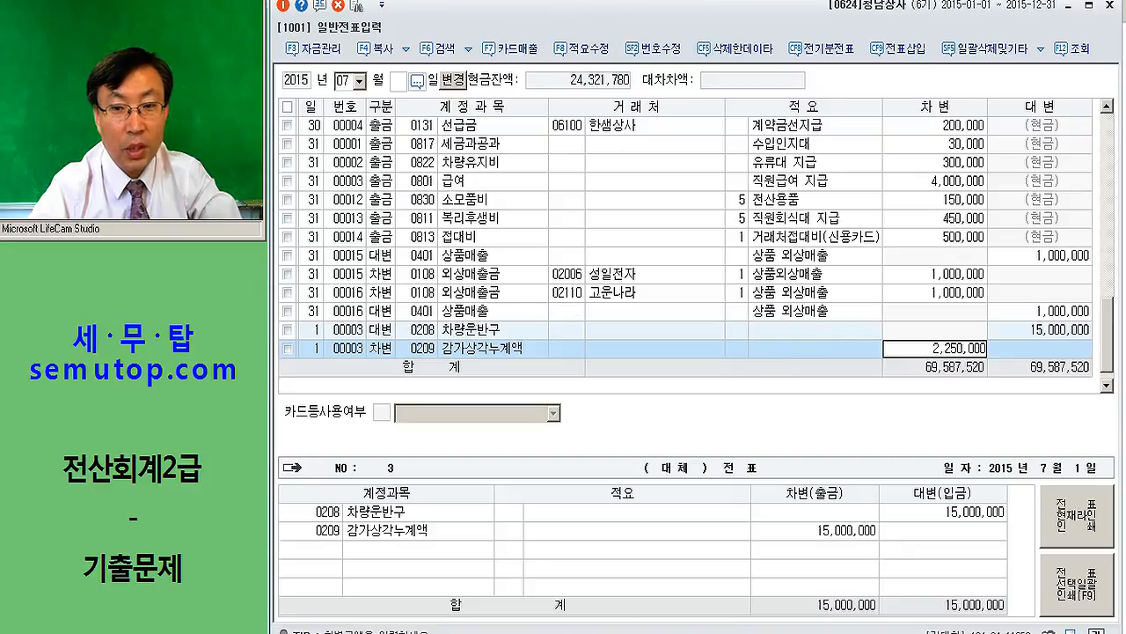
{"action": "key", "text": "Return"}
- Add a debit line to the July 1 voucher for account 0101 현금 with amount 2,000,000
{"action": "type", "text": "3"}
{"action": "key", "text": "Return"}
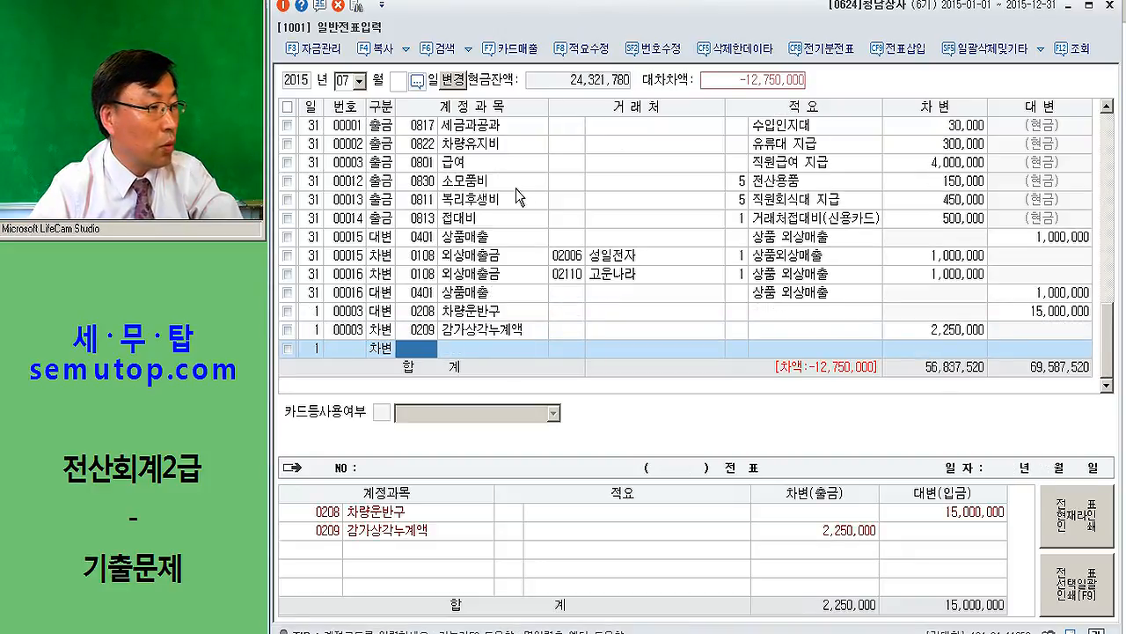
{"action": "type", "text": "101"}
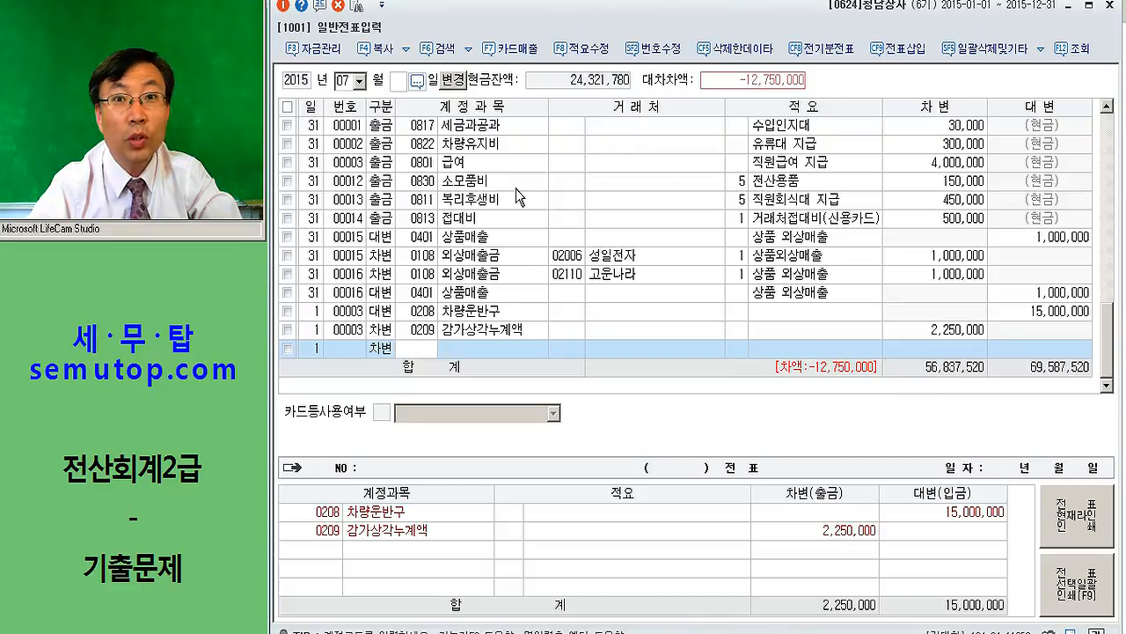
{"action": "key", "text": "Return"}
{"action": "key", "text": "Return"}
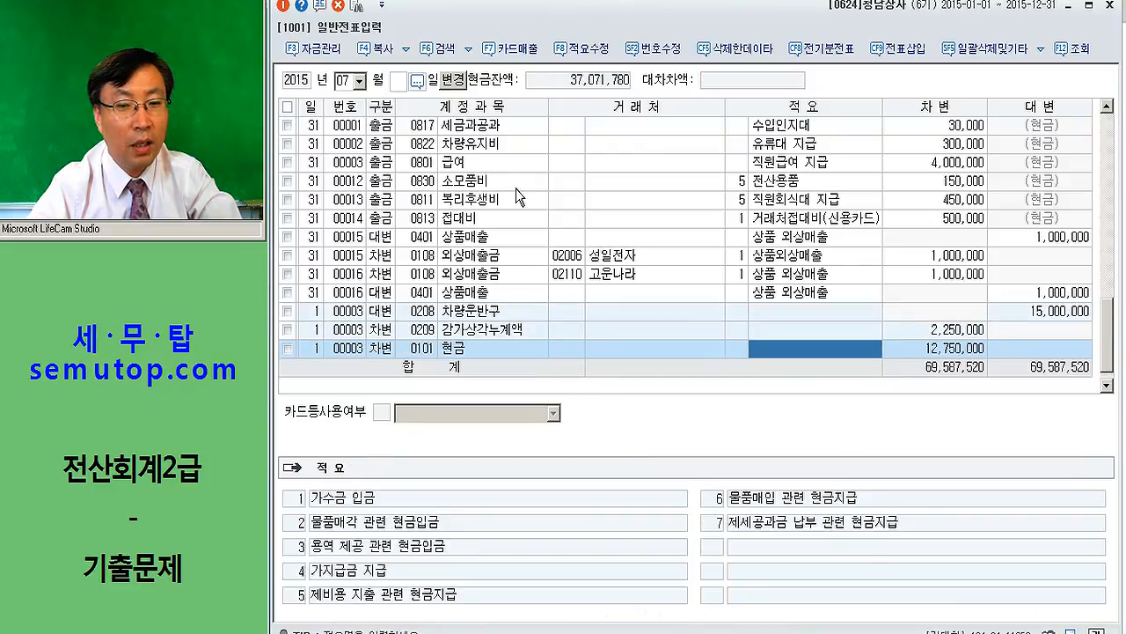
{"action": "key", "text": "Return"}
{"action": "type", "text": "2000000"}
{"action": "key", "text": "Return"}
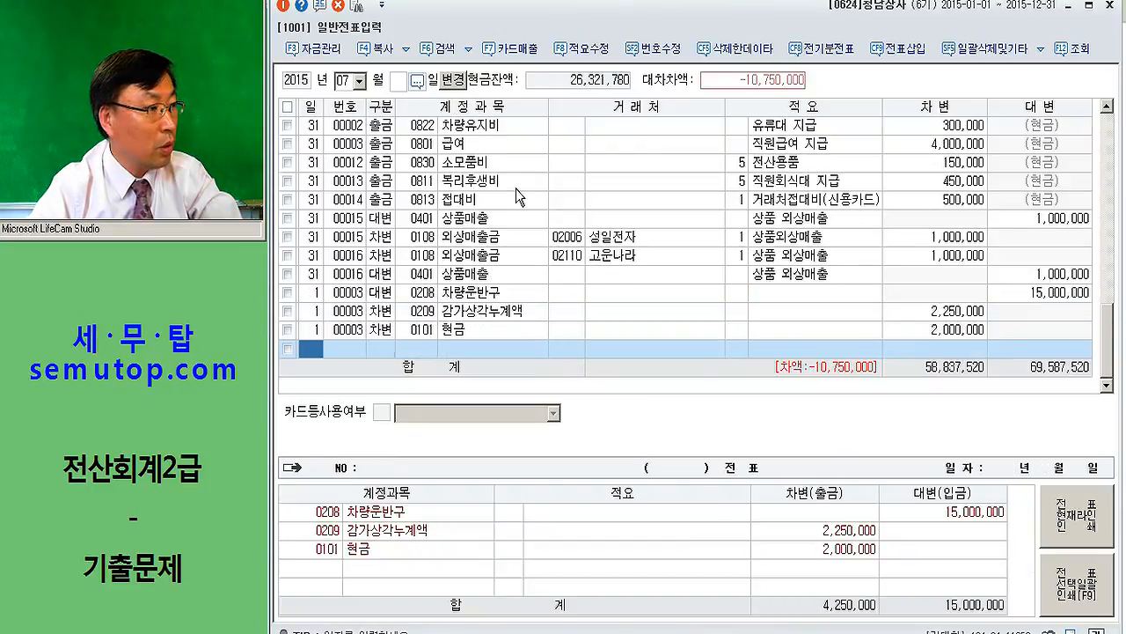
- Add a debit line to the July 1 voucher for account 0120 미수금, trading partner 부광상사, amount 3,000,000
{"action": "type", "text": "3"}
{"action": "key", "text": "Return"}
{"action": "type", "text": "120"}
{"action": "key", "text": "Return"}
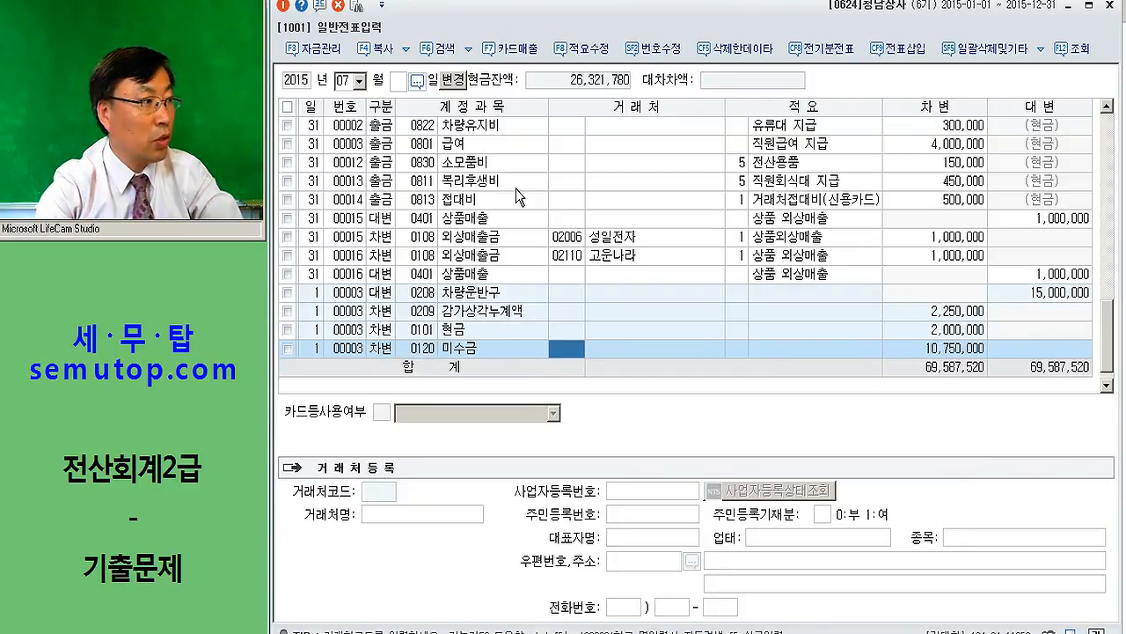
{"action": "type", "text": "부광"}
{"action": "key", "text": "Return"}
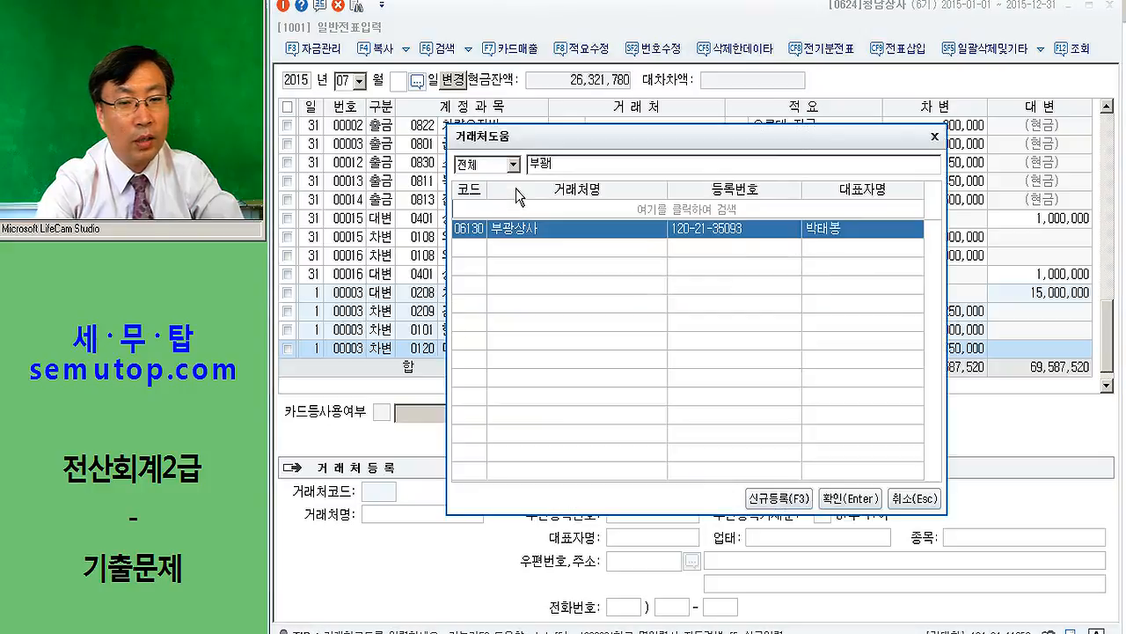
{"action": "key", "text": "Return"}
{"action": "key", "text": "Return"}
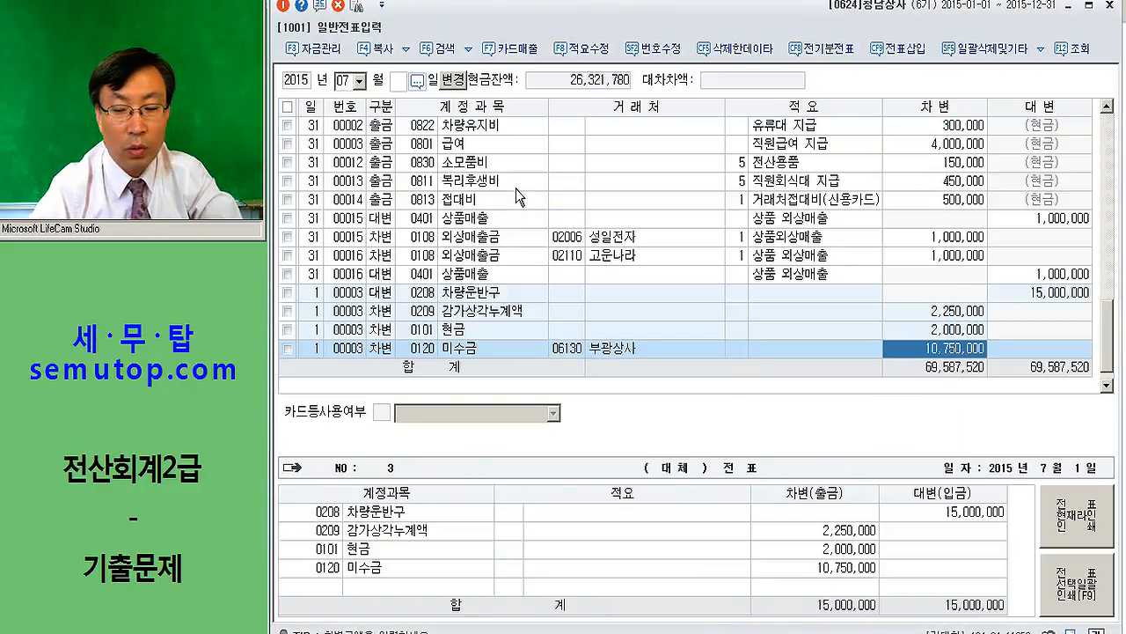
{"action": "type", "text": "3000000"}
{"action": "key", "text": "Return"}
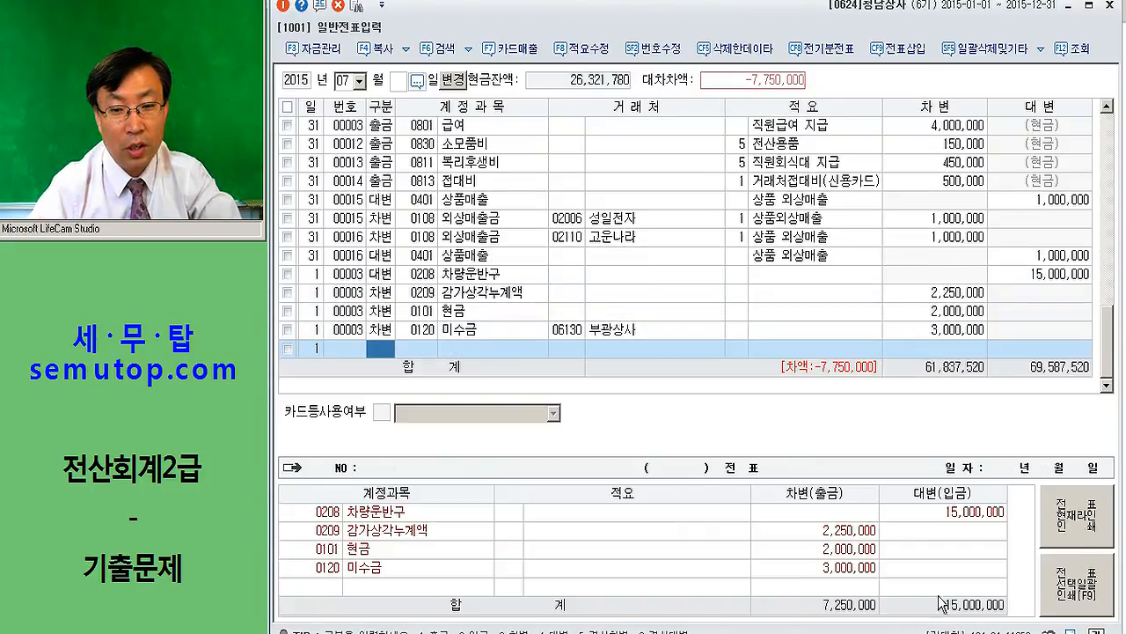
- Balance the July 1 voucher with a debit line for account 0970 유형자산처분손실, accepting the amount 7,750,000
{"action": "type", "text": "3"}
{"action": "key", "text": "Return"}
{"action": "type", "text": "유형"}
{"action": "key", "text": "Return"}
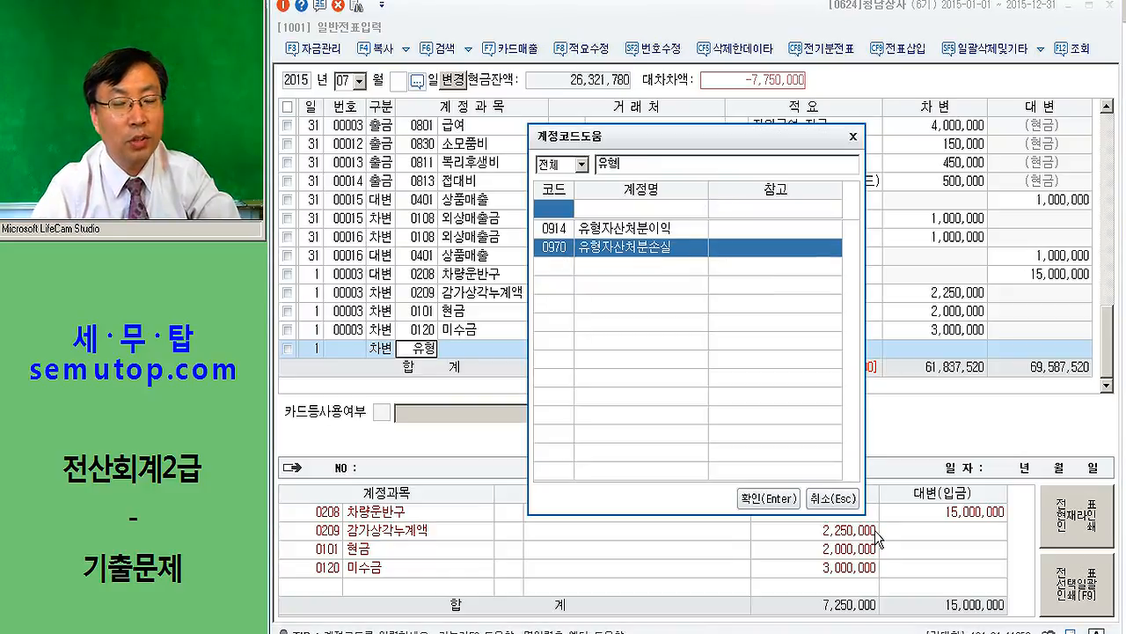
{"action": "key", "text": "Return"}
{"action": "key", "text": "Return"}
{"action": "key", "text": "Return"}
{"action": "key", "text": "Return"}
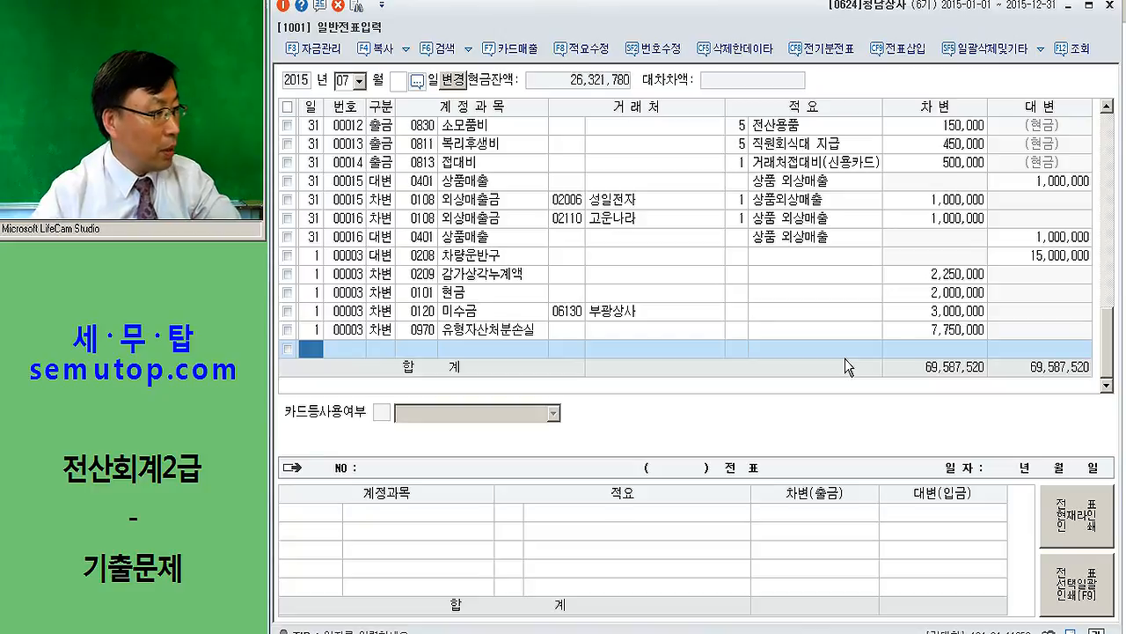
- Switch the voucher entry month to August 2015 and begin a new line dated the 7th
{"action": "type", "text": "08"}
{"action": "key", "text": "Return"}
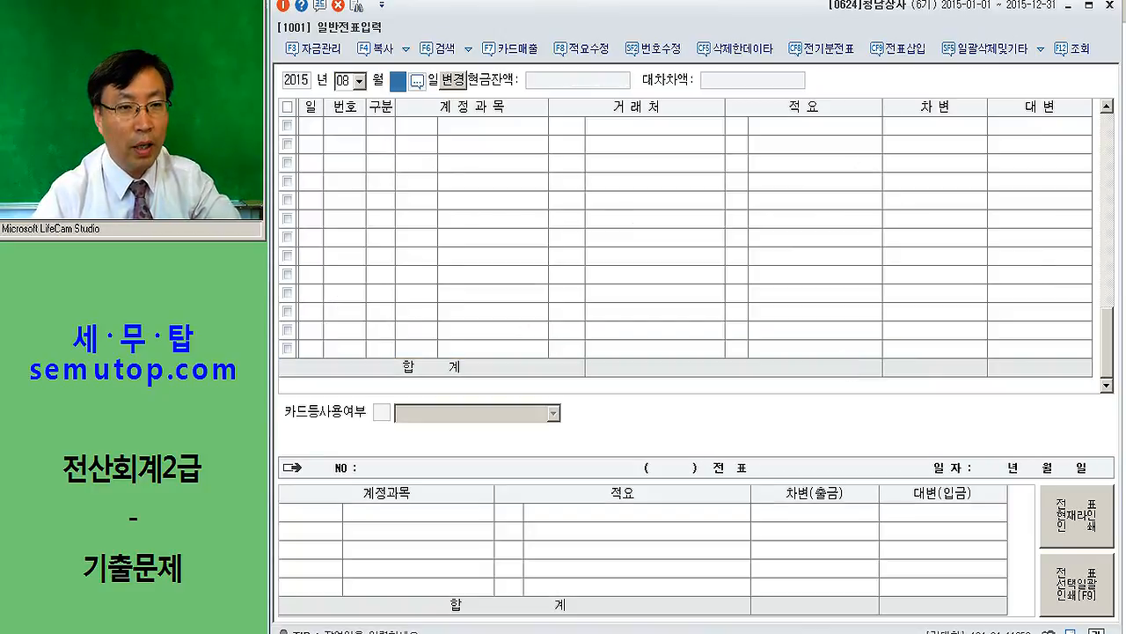
{"action": "type", "text": "7"}
{"action": "key", "text": "Return"}
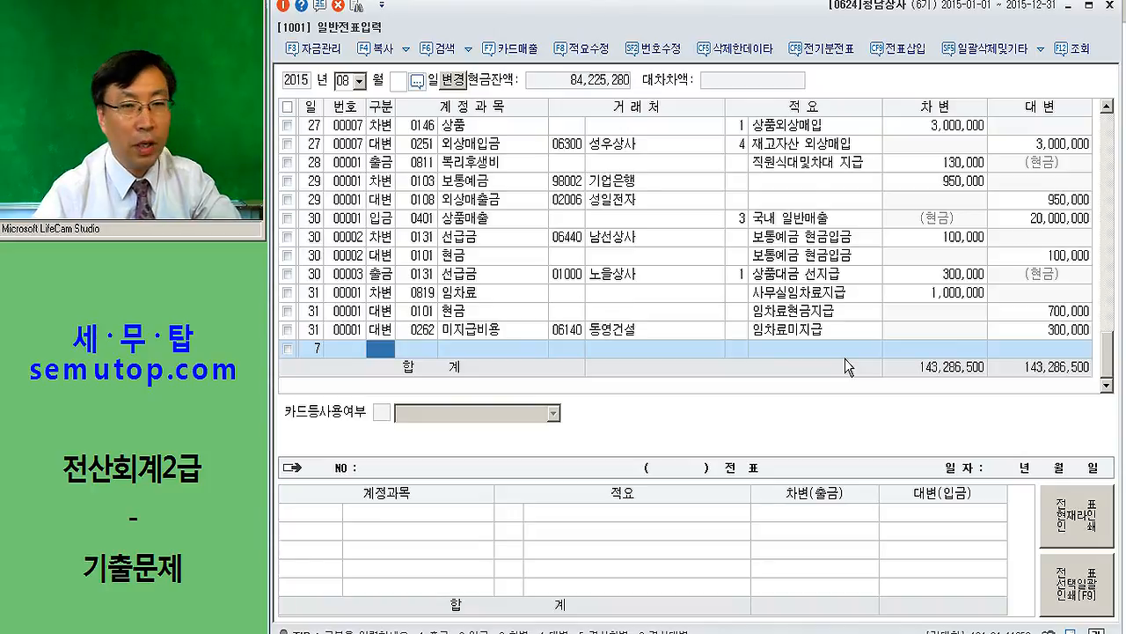
- Make the August 7 line a credit for account 0108 외상매출금 with trading partner 성일전자
{"action": "type", "text": "4"}
{"action": "key", "text": "Return"}
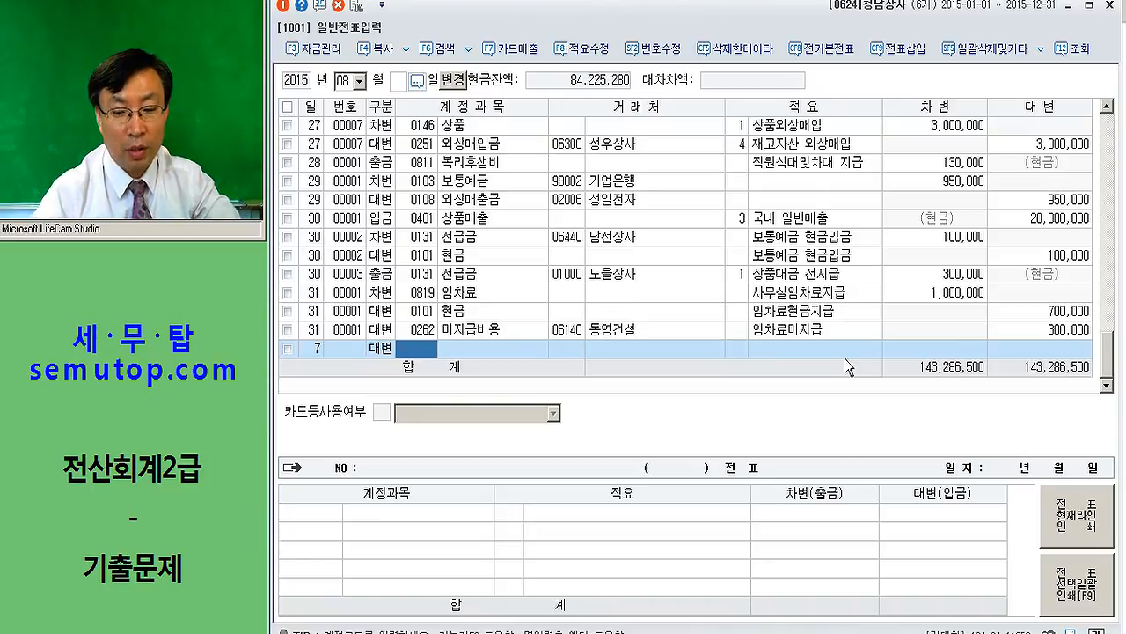
{"action": "type", "text": "108"}
{"action": "key", "text": "Return"}
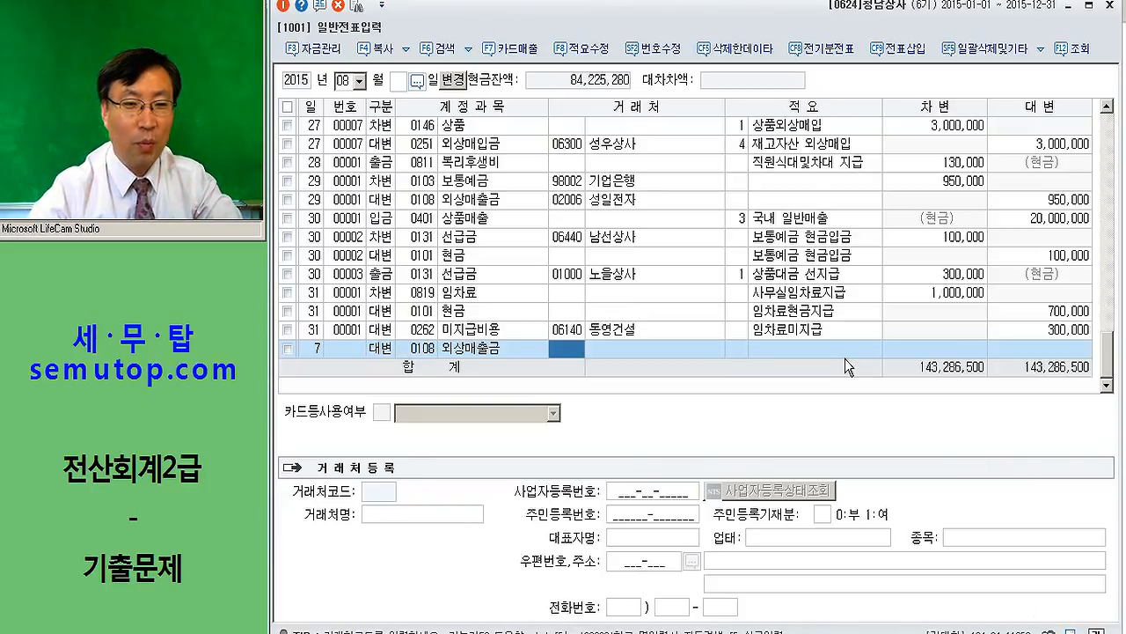
{"action": "type", "text": "성일"}
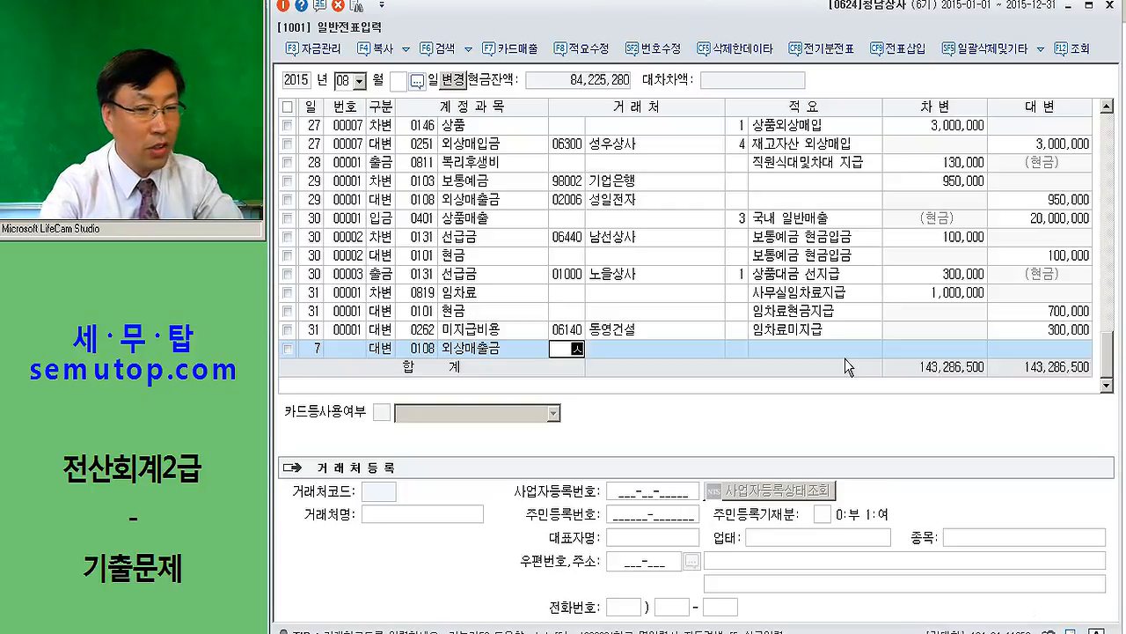
{"action": "key", "text": "Return"}
{"action": "key", "text": "Return"}
{"action": "key", "text": "Return"}
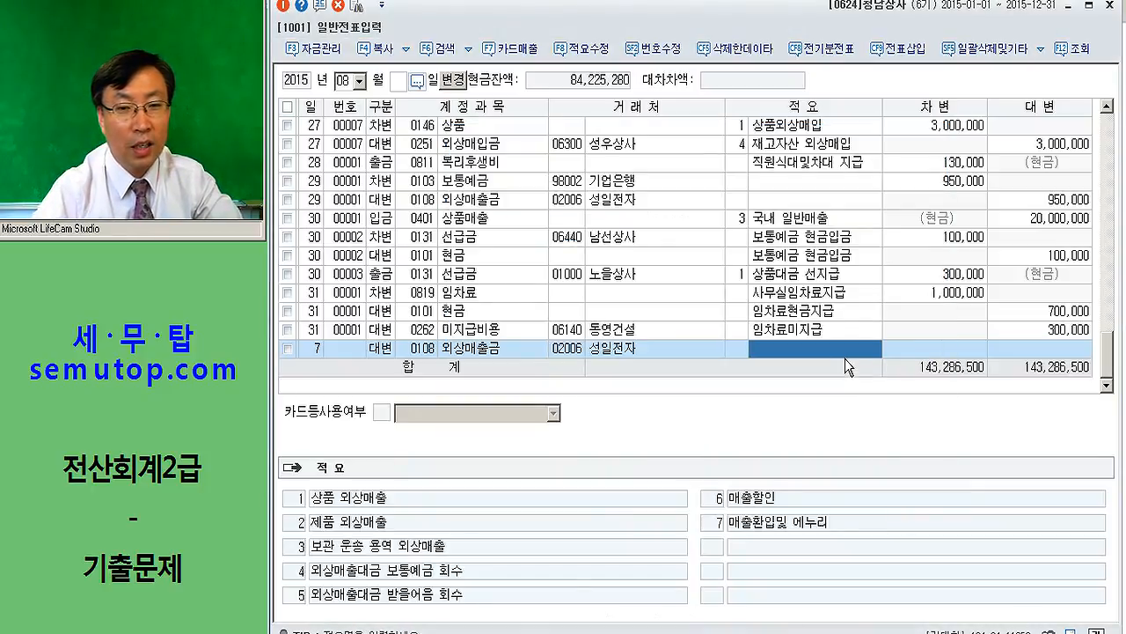
{"action": "type", "text": "임차료미지급"}
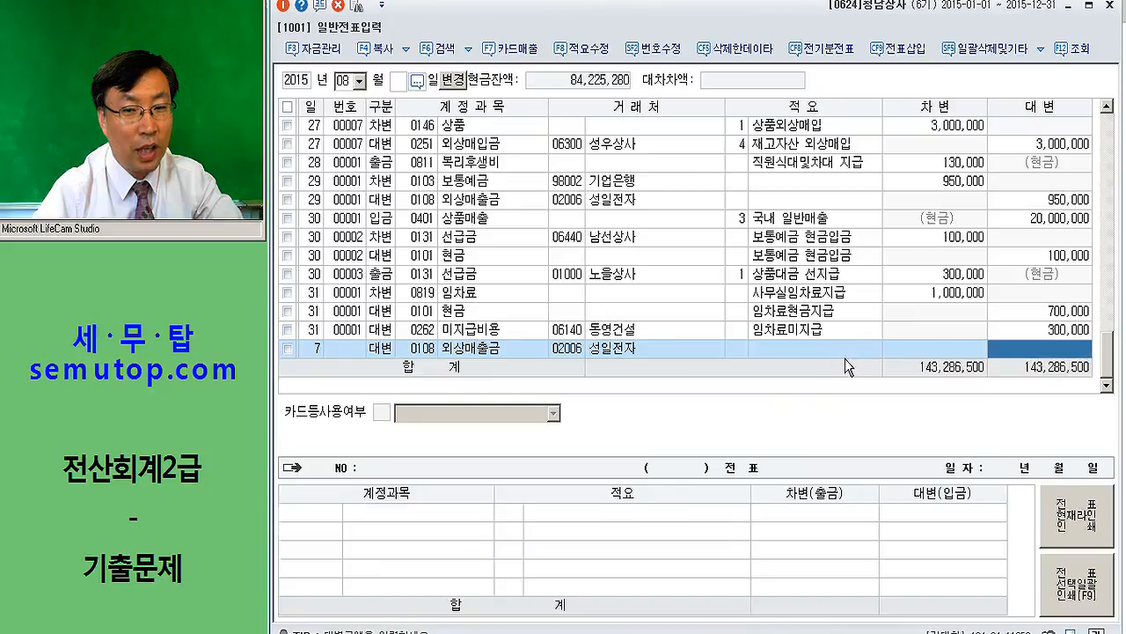
{"action": "key", "text": "Return"}
{"action": "key", "text": "Left"}
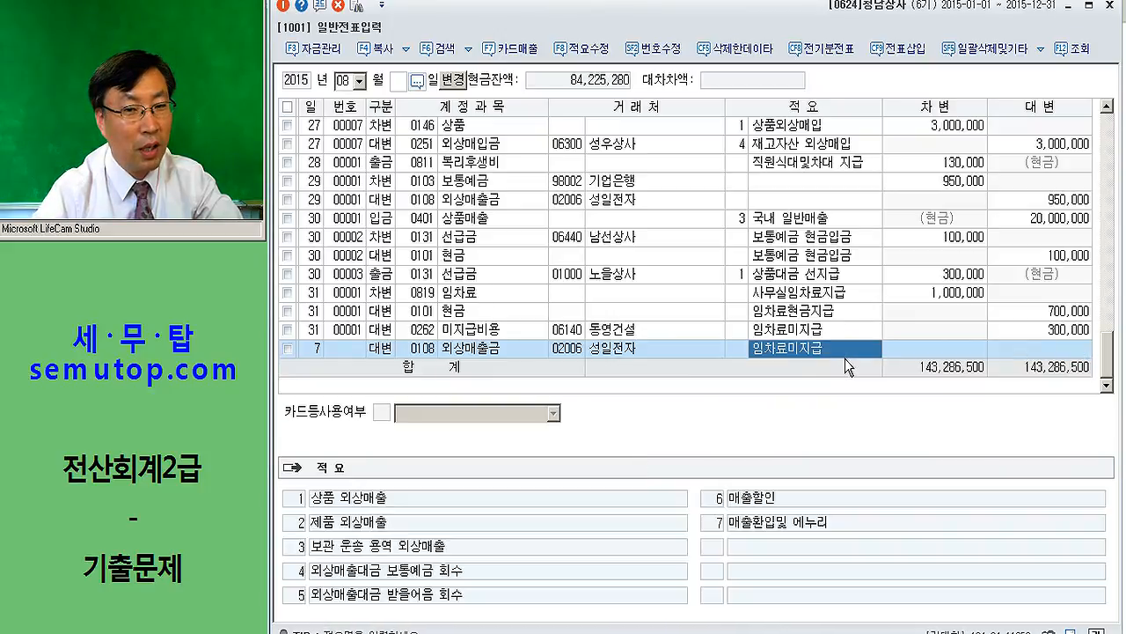
{"action": "key", "text": "Delete"}
- Set the credit amount of the August 7 외상매출금 line to 1,000,000, leaving its description blank
{"action": "key", "text": "Return"}
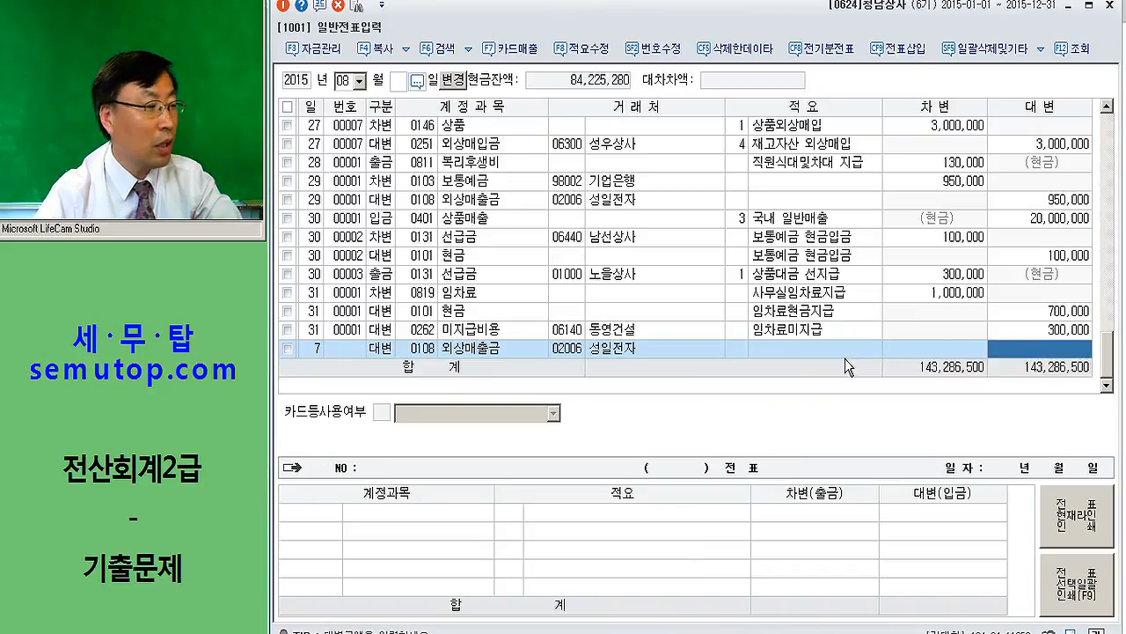
{"action": "type", "text": "1000000"}
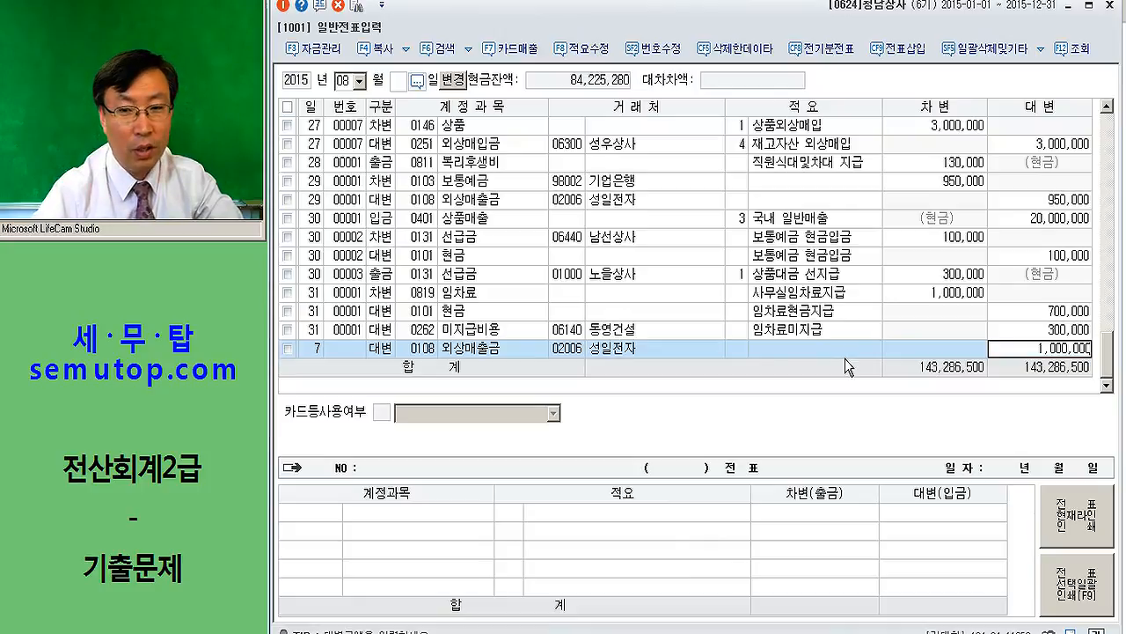
{"action": "key", "text": "Return"}
- Add a debit line on August 7 for account 0109 대손충당금 with amount 66,000
{"action": "key", "text": "Return"}
{"action": "type", "text": "3"}
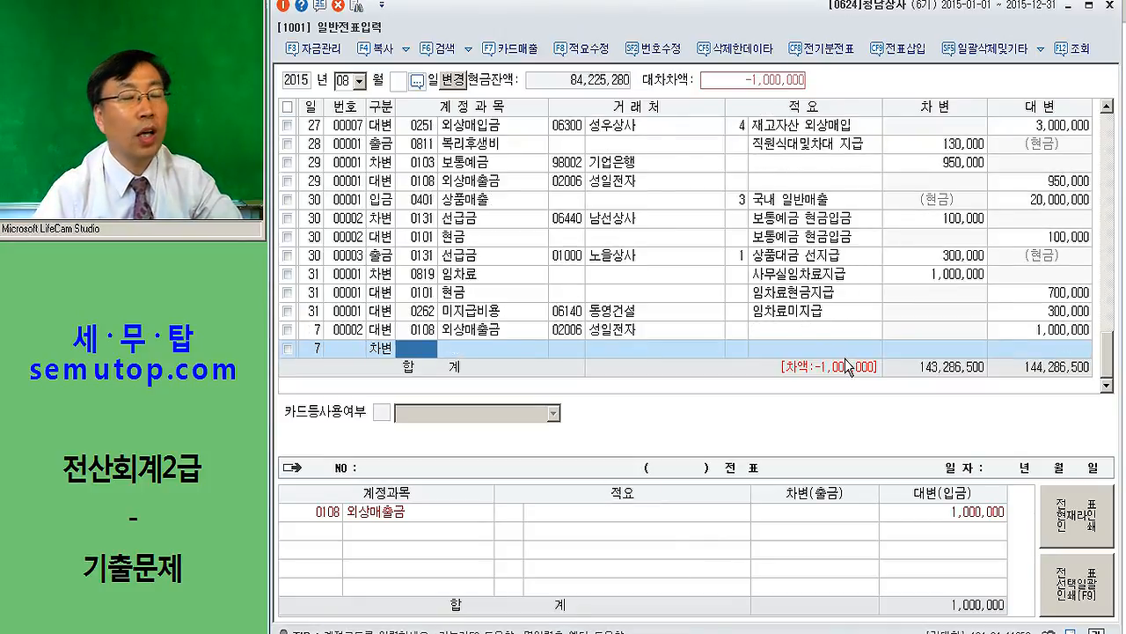
{"action": "type", "text": "109"}
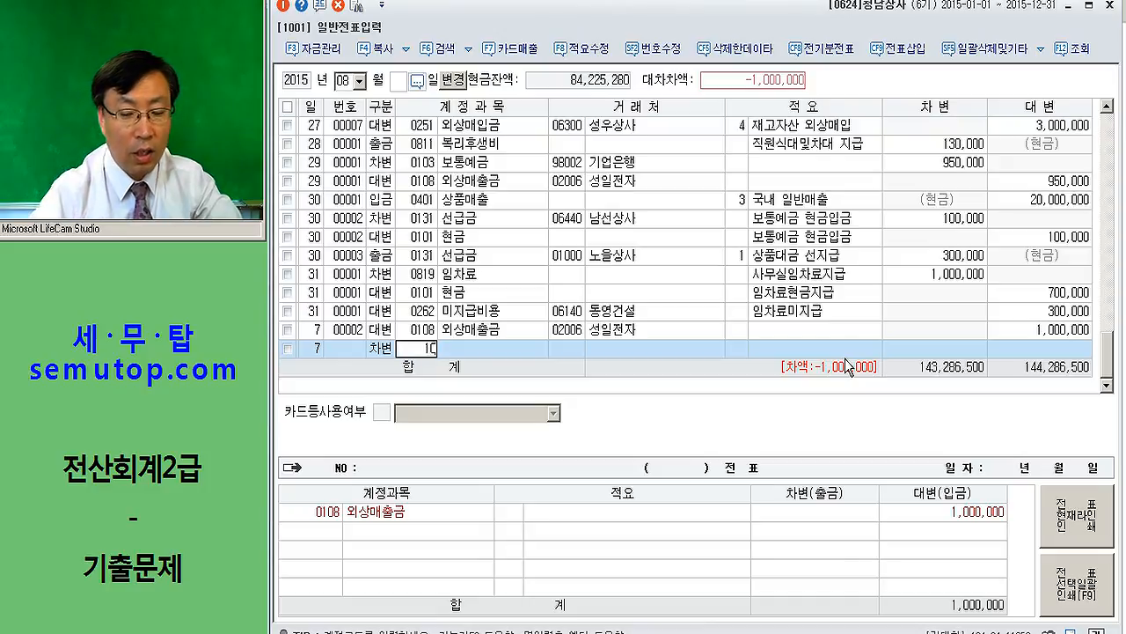
{"action": "key", "text": "Return"}
{"action": "key", "text": "Return"}
{"action": "key", "text": "Return"}
{"action": "key", "text": "Return"}
{"action": "type", "text": "66000"}
{"action": "key", "text": "Return"}
- Balance the August 7 voucher with a debit line for account 0835 대손상각비, accepting the amount 934,000
{"action": "type", "text": "3"}
{"action": "key", "text": "Return"}
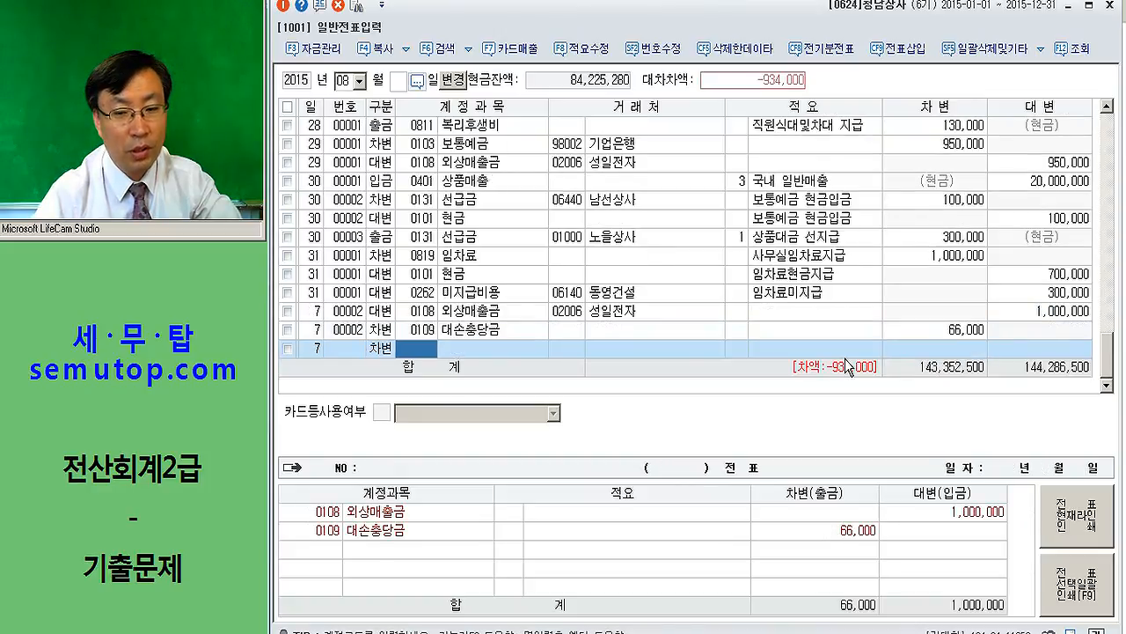
{"action": "type", "text": "0835"}
{"action": "key", "text": "Return"}
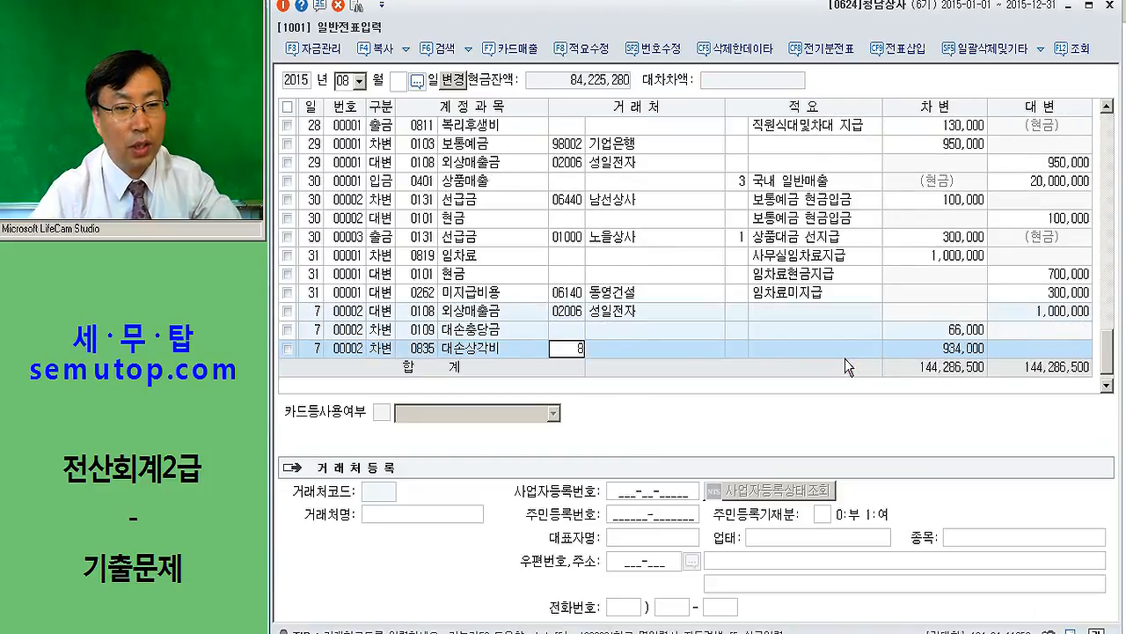
{"action": "key", "text": "Return"}
{"action": "key", "text": "Return"}
{"action": "key", "text": "Return"}
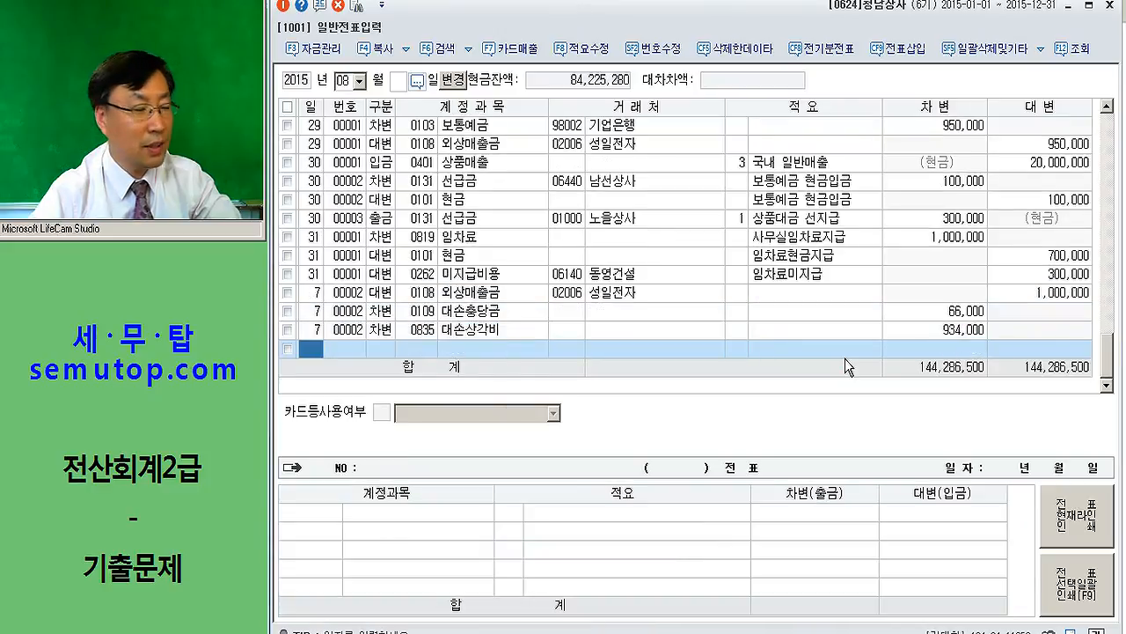
- Enter a debit line on August 15 for account 0208 차량운반구 with amount 500,000
{"action": "type", "text": "15"}
{"action": "key", "text": "Return"}
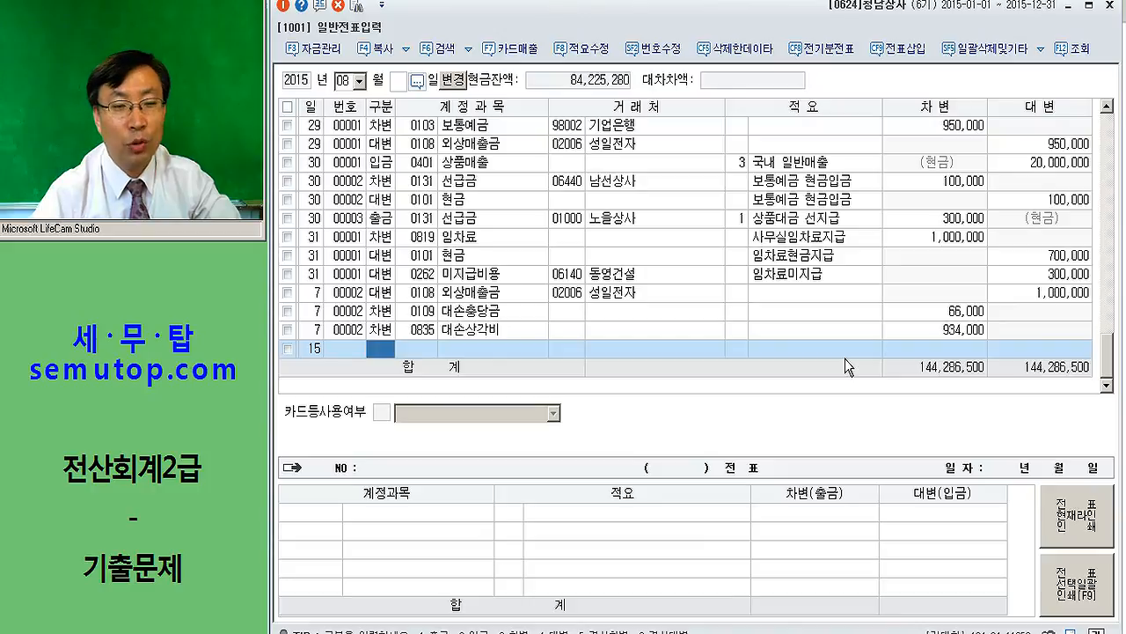
{"action": "type", "text": "3"}
{"action": "key", "text": "Return"}
{"action": "type", "text": "208"}
{"action": "key", "text": "Return"}
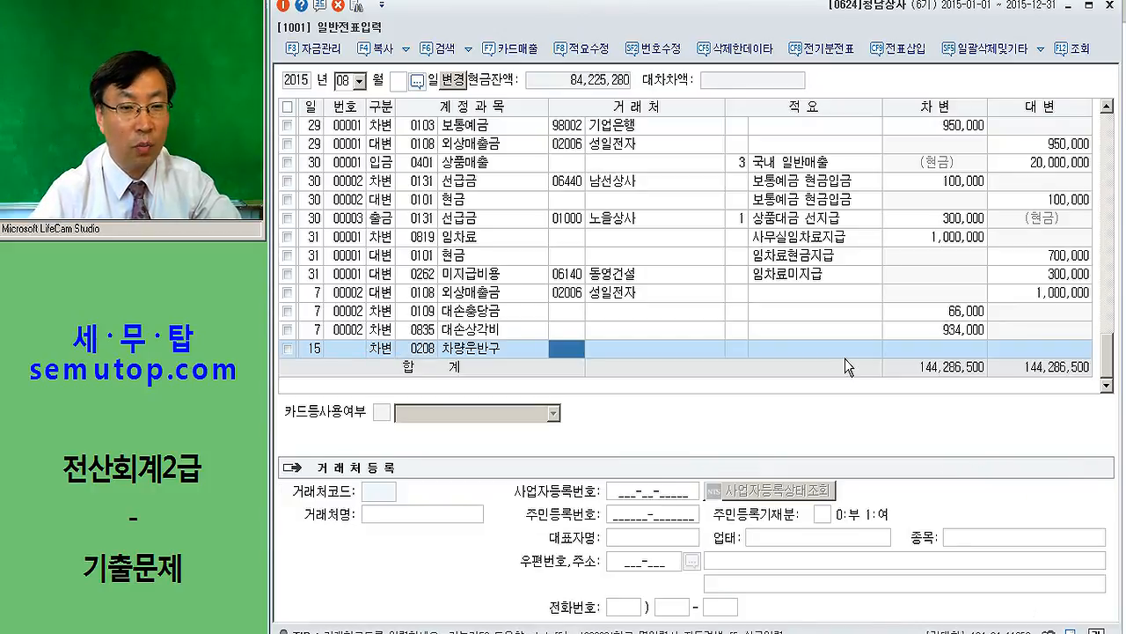
{"action": "key", "text": "Return"}
{"action": "key", "text": "Return"}
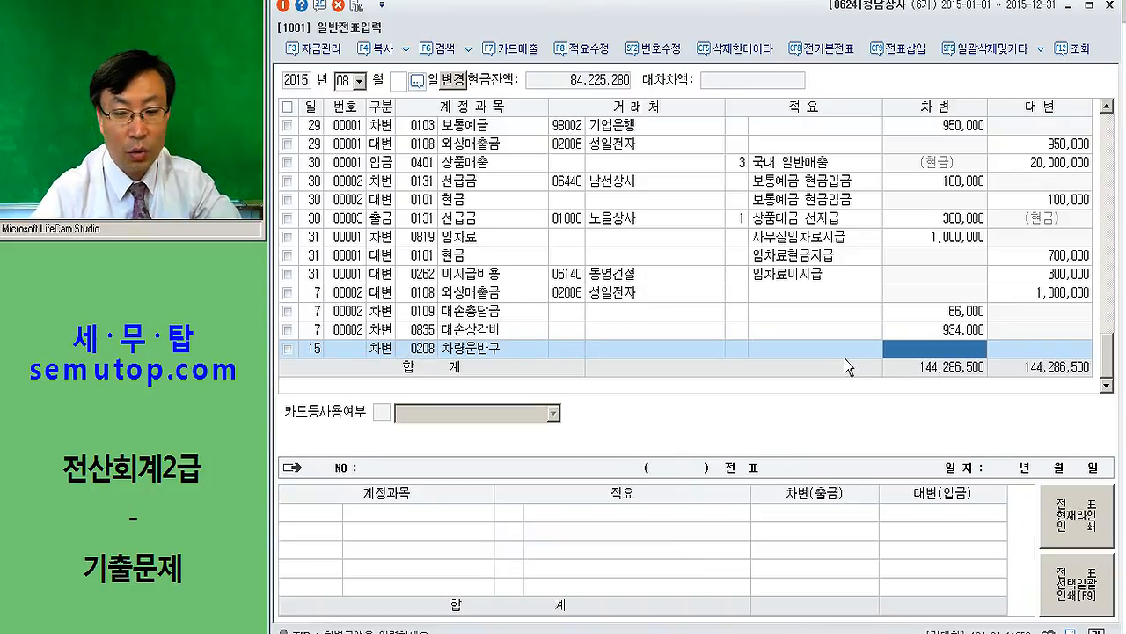
{"action": "type", "text": "500"}
{"action": "key", "text": "plus"}
{"action": "key", "text": "Return"}
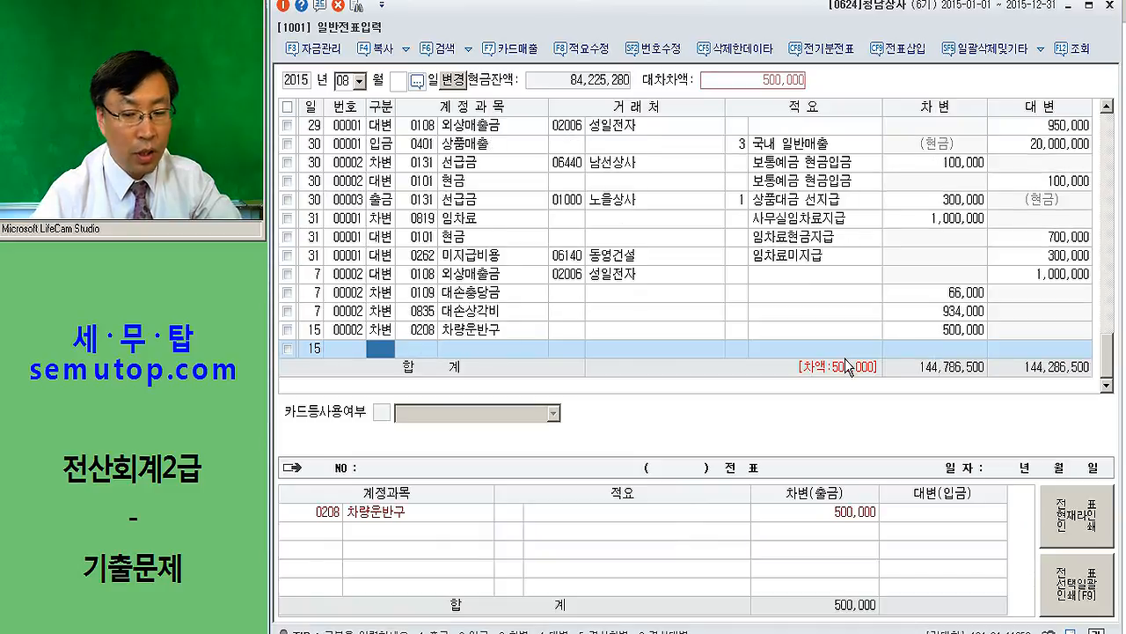
- Add a credit line on August 15 for account 0102 당좌예금 with amount 300,000
{"action": "type", "text": "4"}
{"action": "key", "text": "Return"}
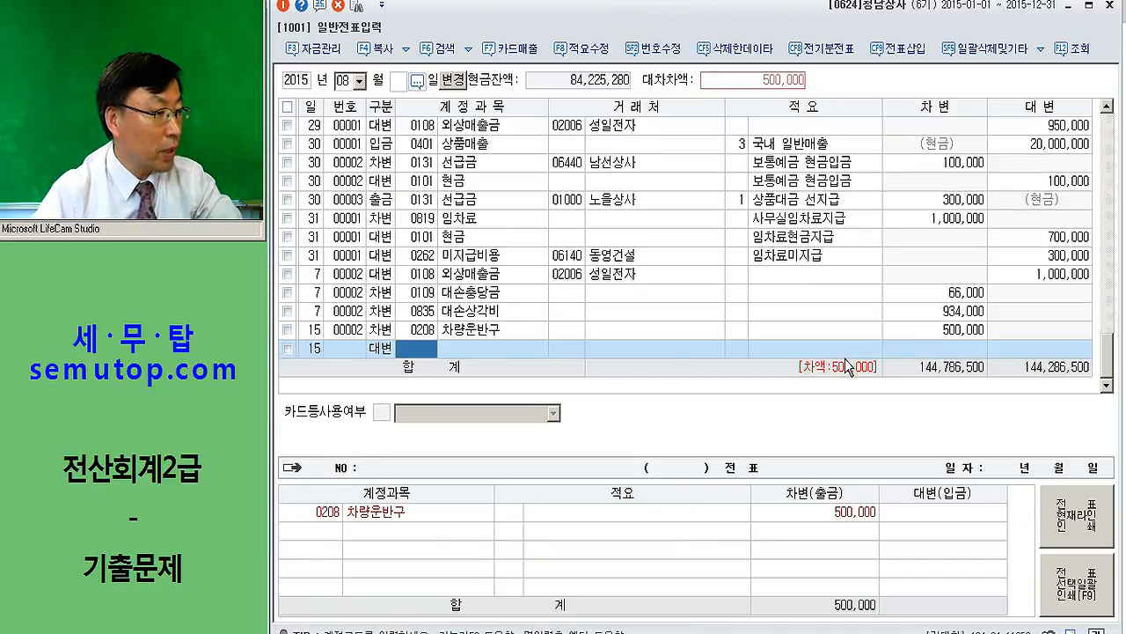
{"action": "type", "text": "0102"}
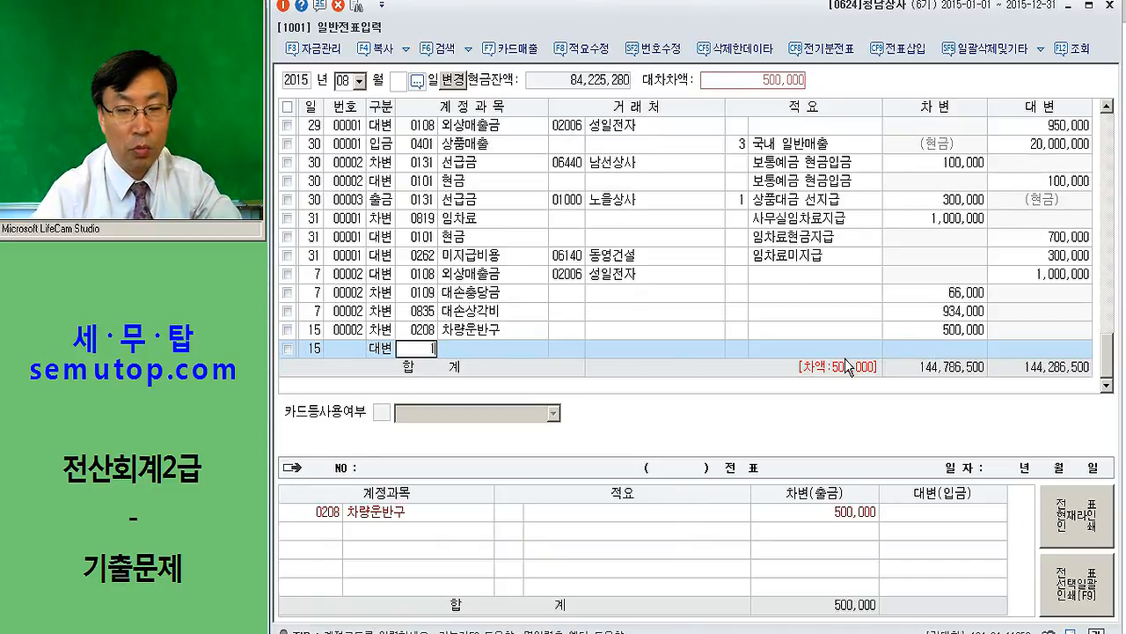
{"action": "key", "text": "Return"}
{"action": "key", "text": "Return"}
{"action": "key", "text": "Return"}
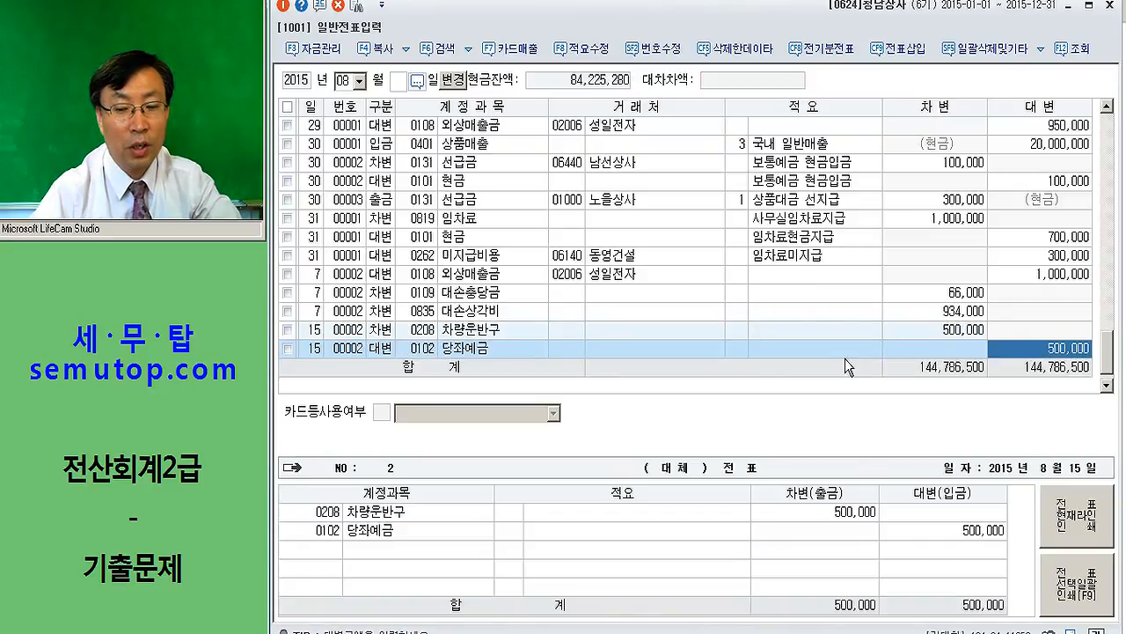
{"action": "type", "text": "300"}
{"action": "key", "text": "plus"}
{"action": "key", "text": "Return"}
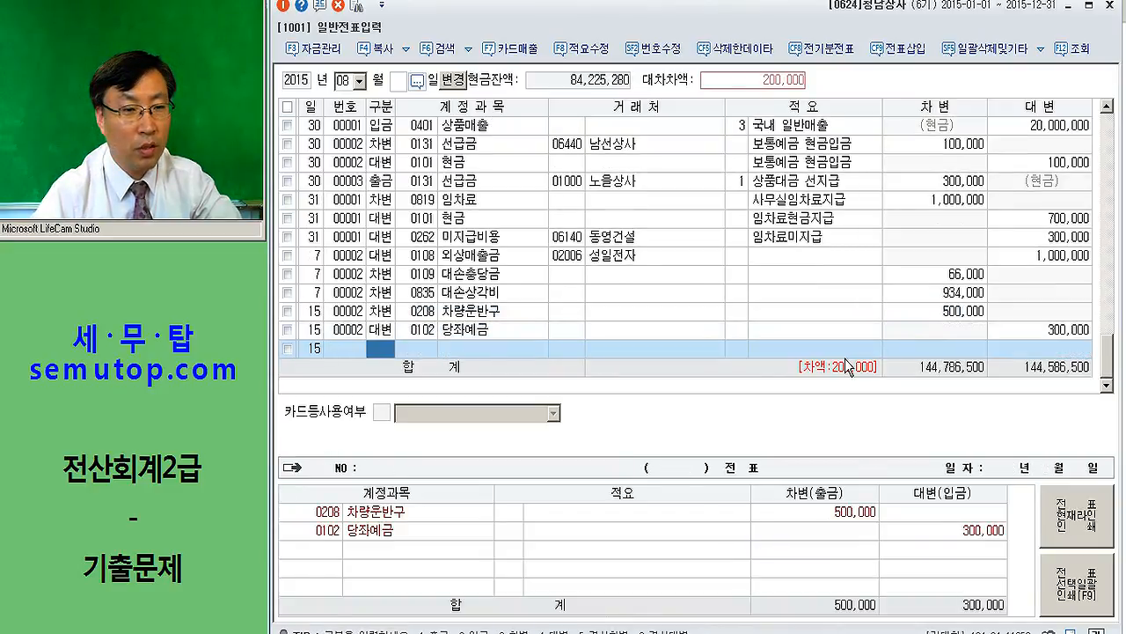
- Balance the August 15 voucher with a credit line for account 0253 미지급금, vendor 세련튜닝, accepting the amount 200,000
{"action": "type", "text": "4"}
{"action": "key", "text": "Return"}
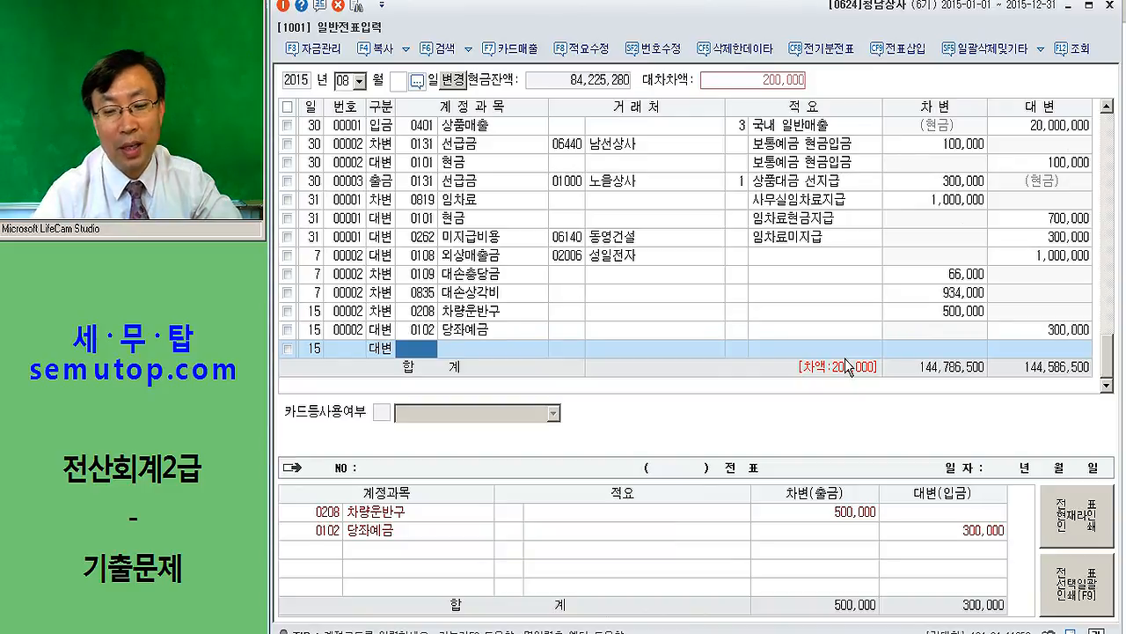
{"action": "type", "text": "253"}
{"action": "key", "text": "Return"}
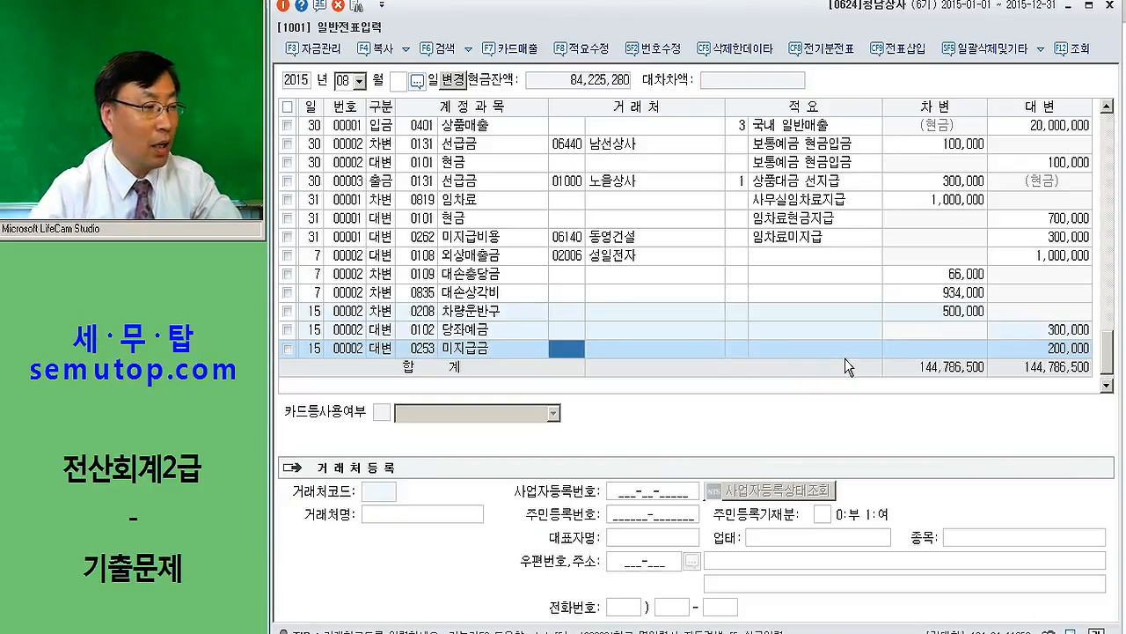
{"action": "type", "text": "세련"}
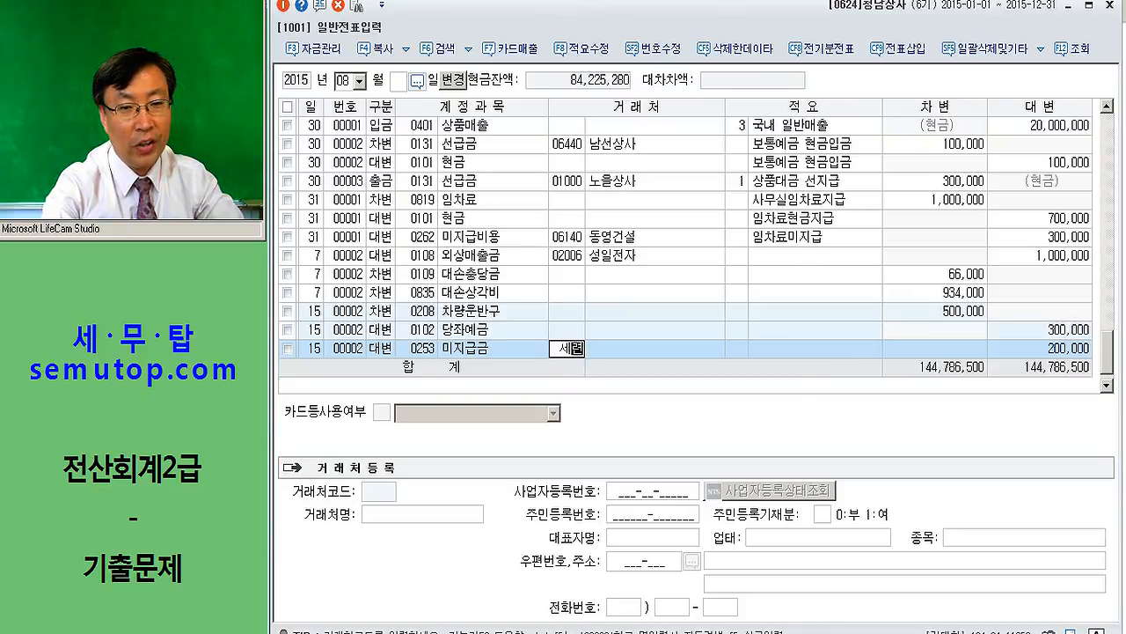
{"action": "key", "text": "Return"}
{"action": "key", "text": "Return"}
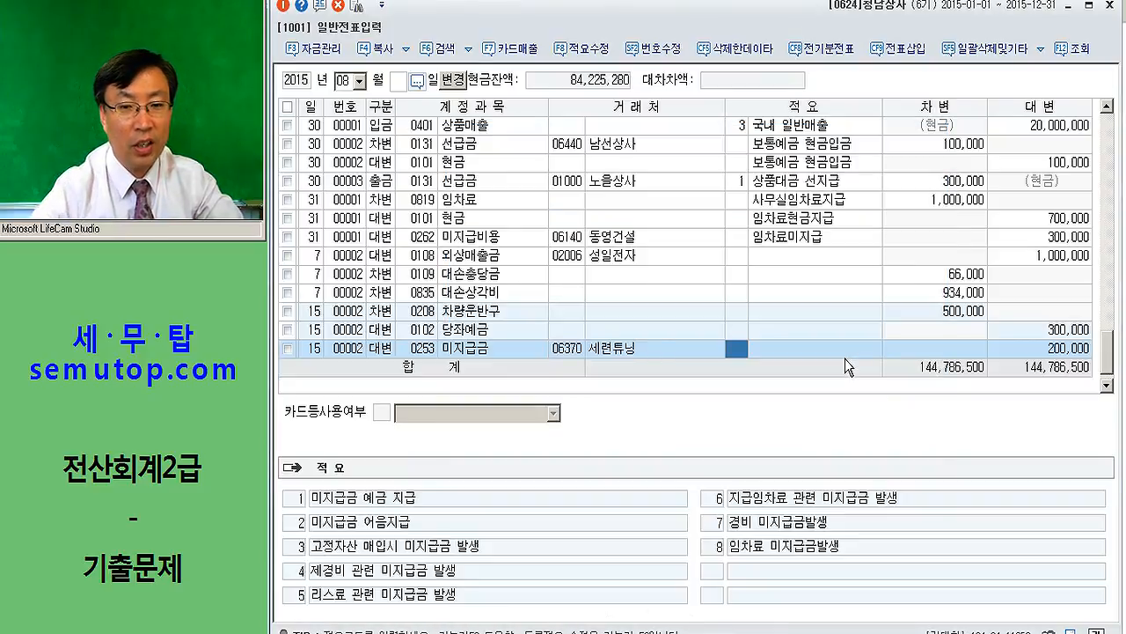
{"action": "key", "text": "Return"}
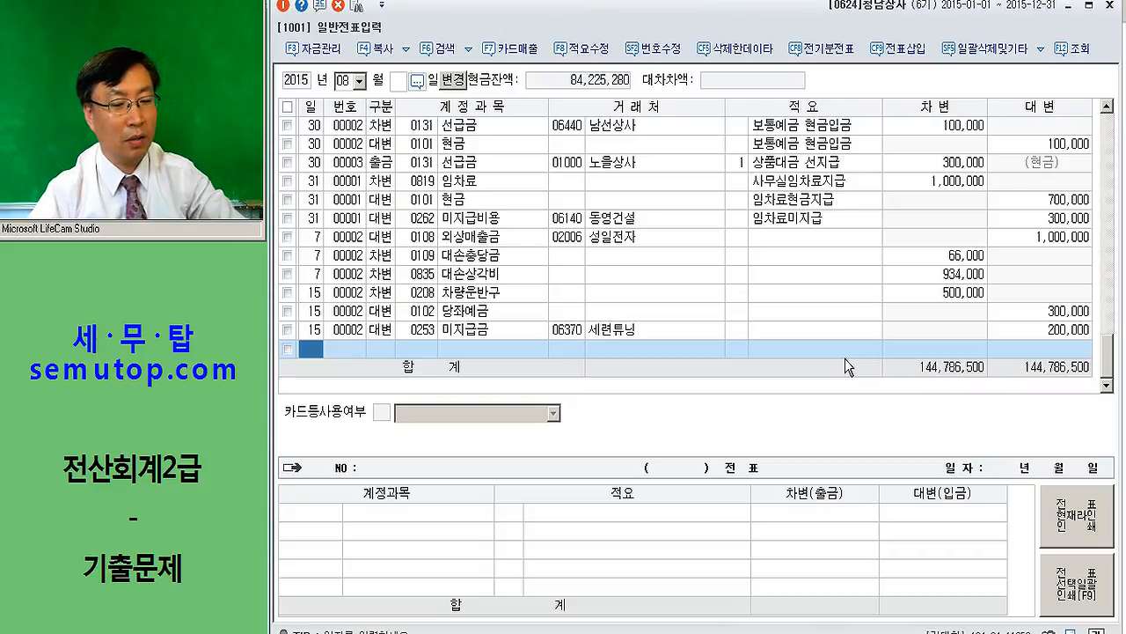
- Start a debit line on August 24 for account 0251 외상매입금
{"action": "type", "text": "24"}
{"action": "key", "text": "Return"}
{"action": "type", "text": "3"}
{"action": "key", "text": "Return"}
{"action": "type", "text": "251"}
{"action": "key", "text": "Return"}
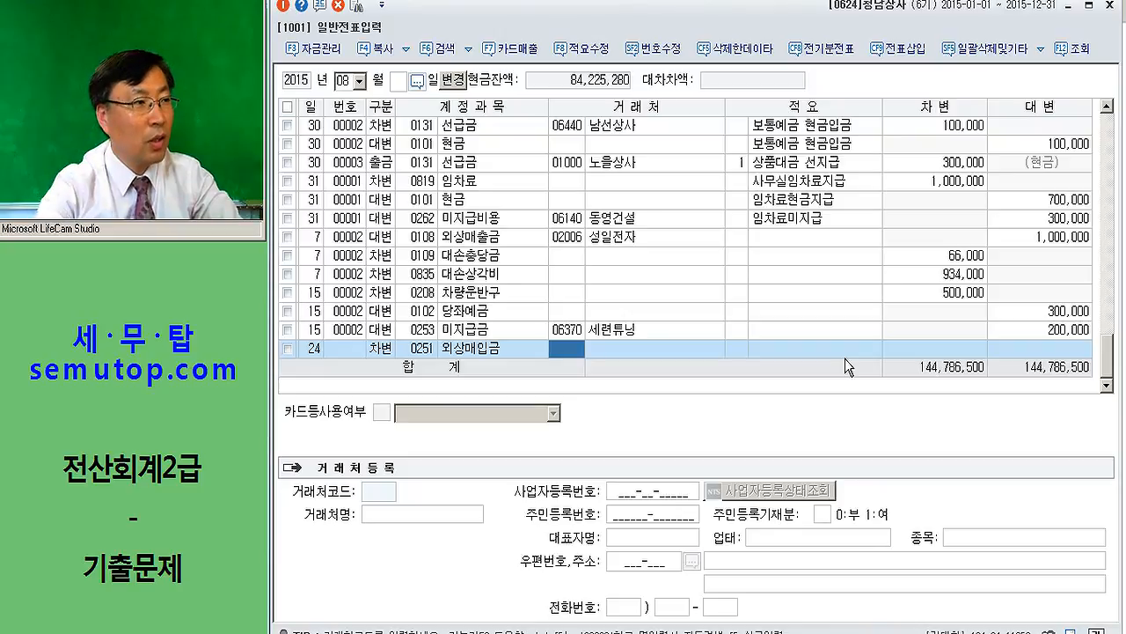
- Assign vendor 영동상사 to the August 24 외상매입금 line and set its debit amount to 4,000,000
{"action": "type", "text": "영동"}
{"action": "key", "text": "Return"}
{"action": "key", "text": "Return"}
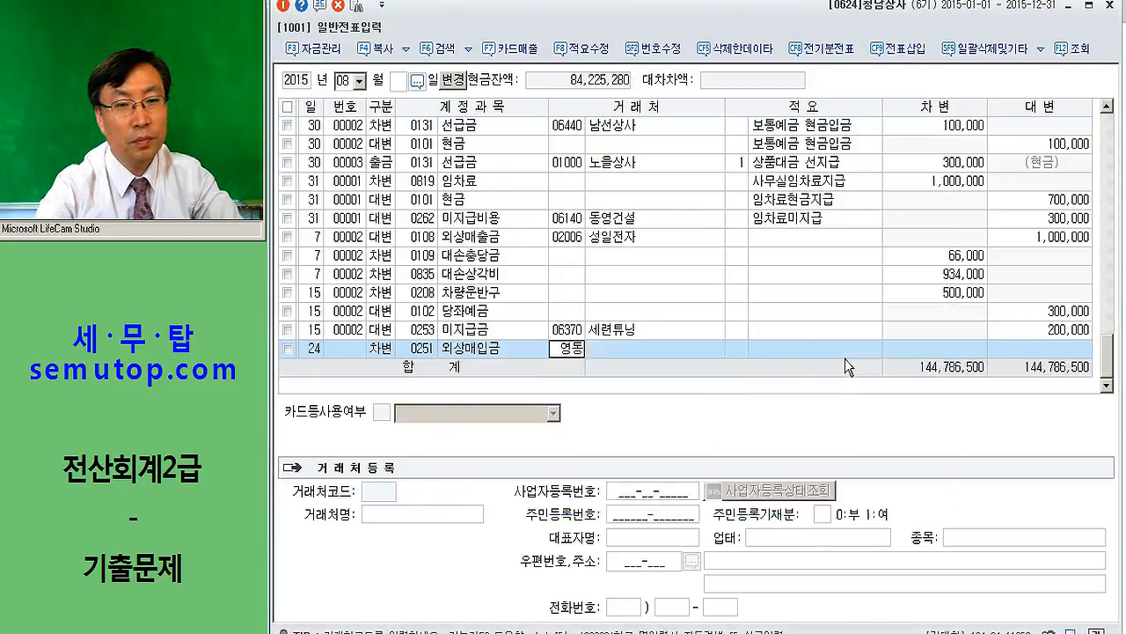
{"action": "key", "text": "Return"}
{"action": "key", "text": "Return"}
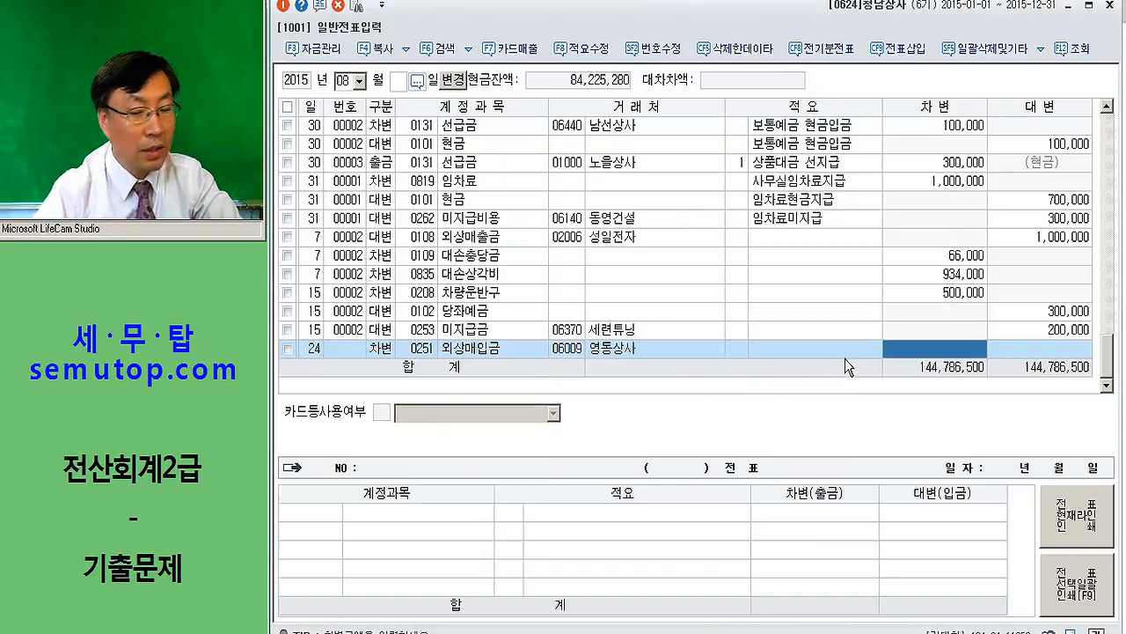
{"action": "type", "text": "4000000"}
{"action": "key", "text": "Return"}
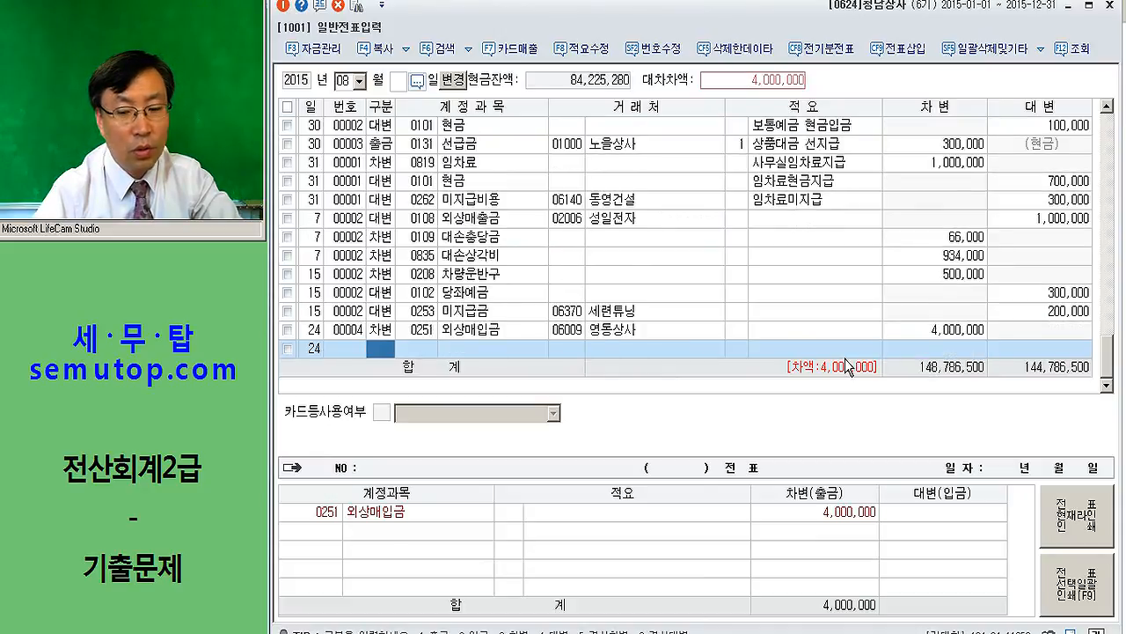
- Add a credit line on August 24 for account 0148 매입할인 (상품), found by searching accounts for 매입할
{"action": "type", "text": "4"}
{"action": "key", "text": "Return"}
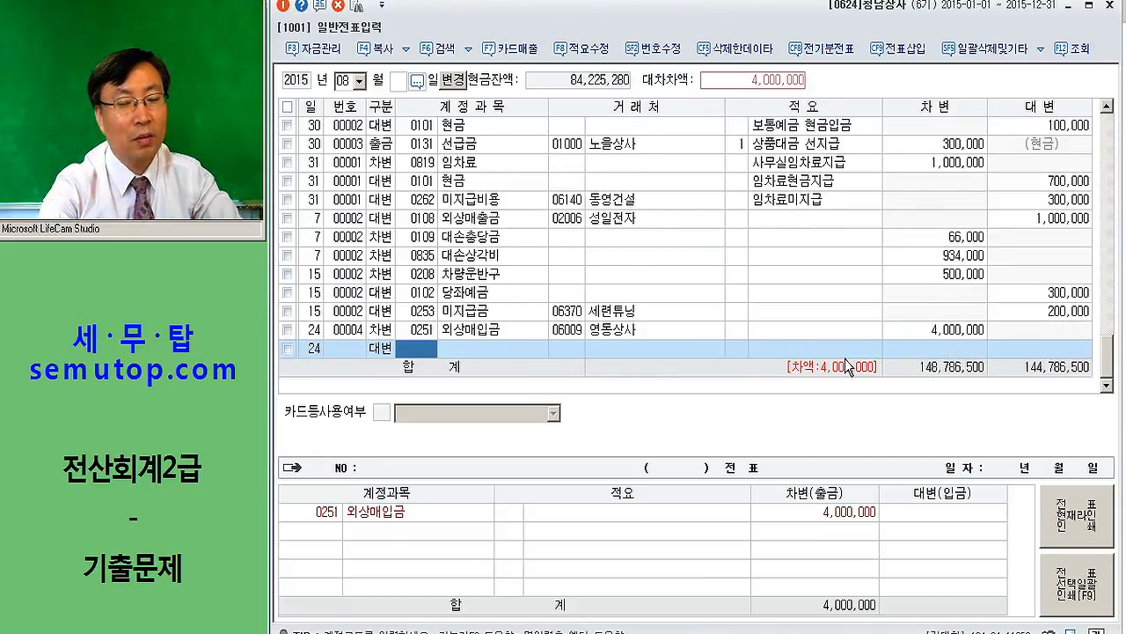
{"action": "type", "text": "매입"}
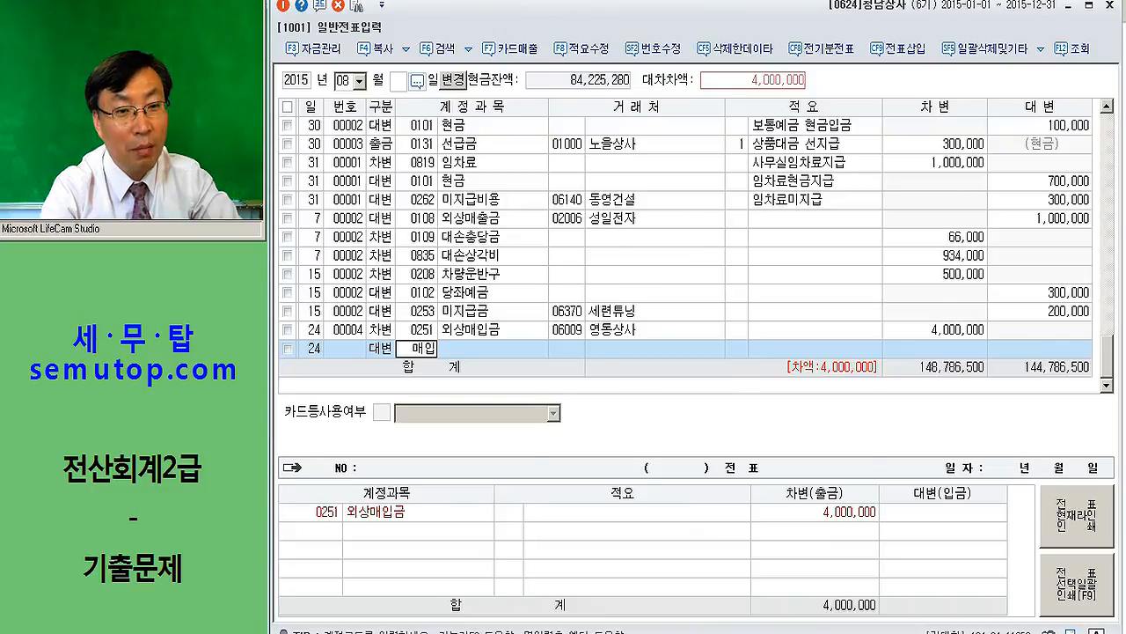
{"action": "key", "text": "Return"}
{"action": "type", "text": "할"}
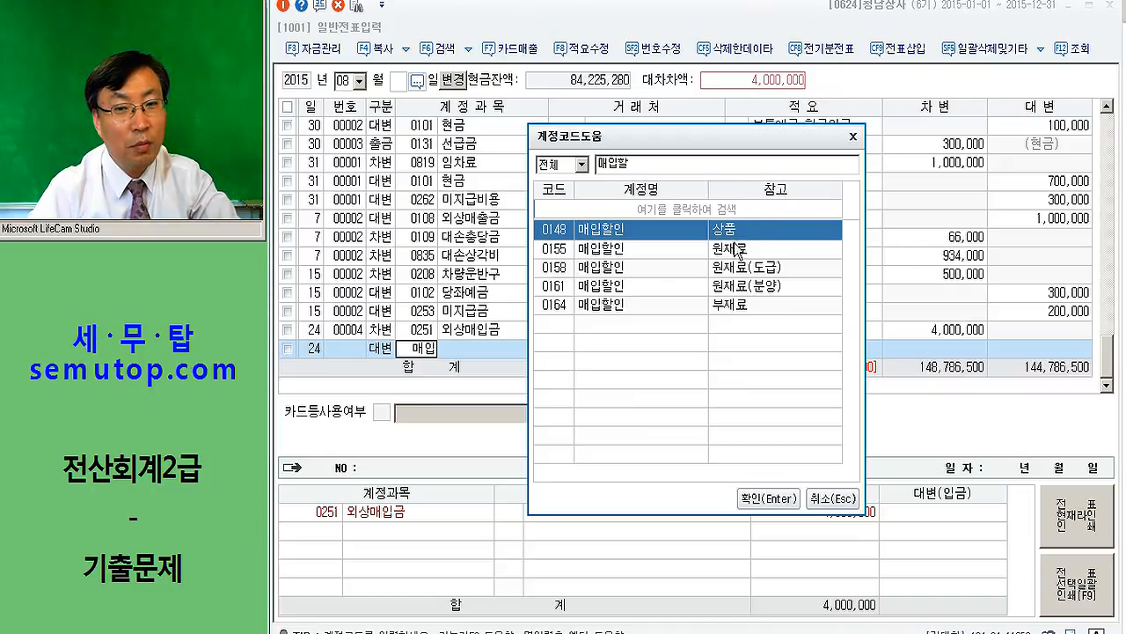
{"action": "key", "text": "Return"}
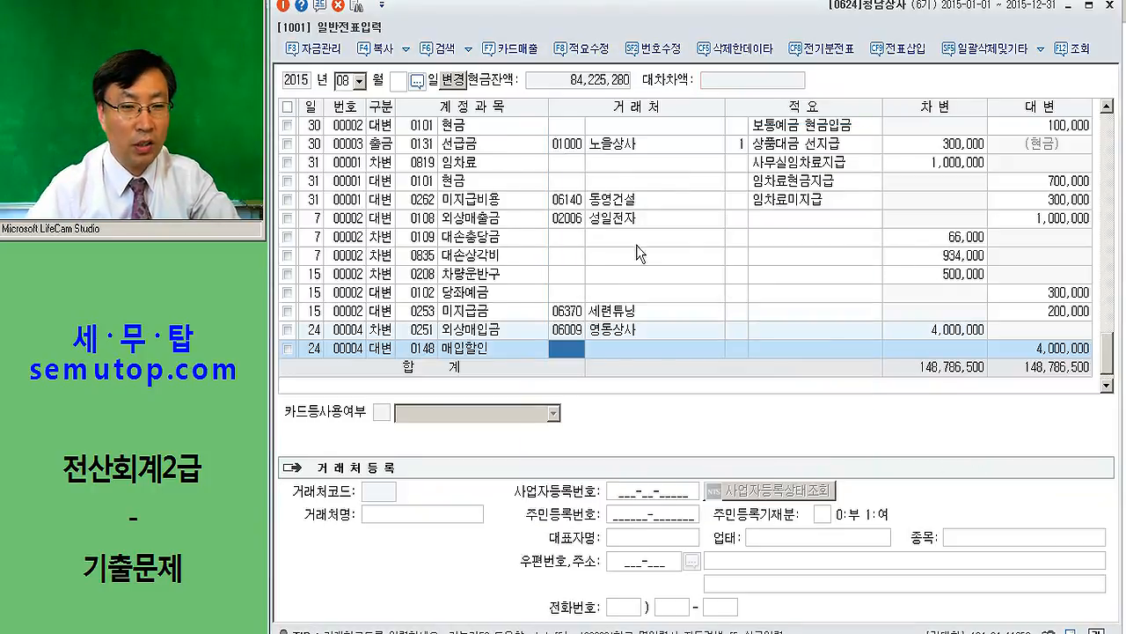
- Look up 매입할 accounts again for the August 24 credit line and reselect 0148 매입할인 (상품)
{"action": "left_click", "coordinate": [423, 349]}
{"action": "type", "text": "매입할"}
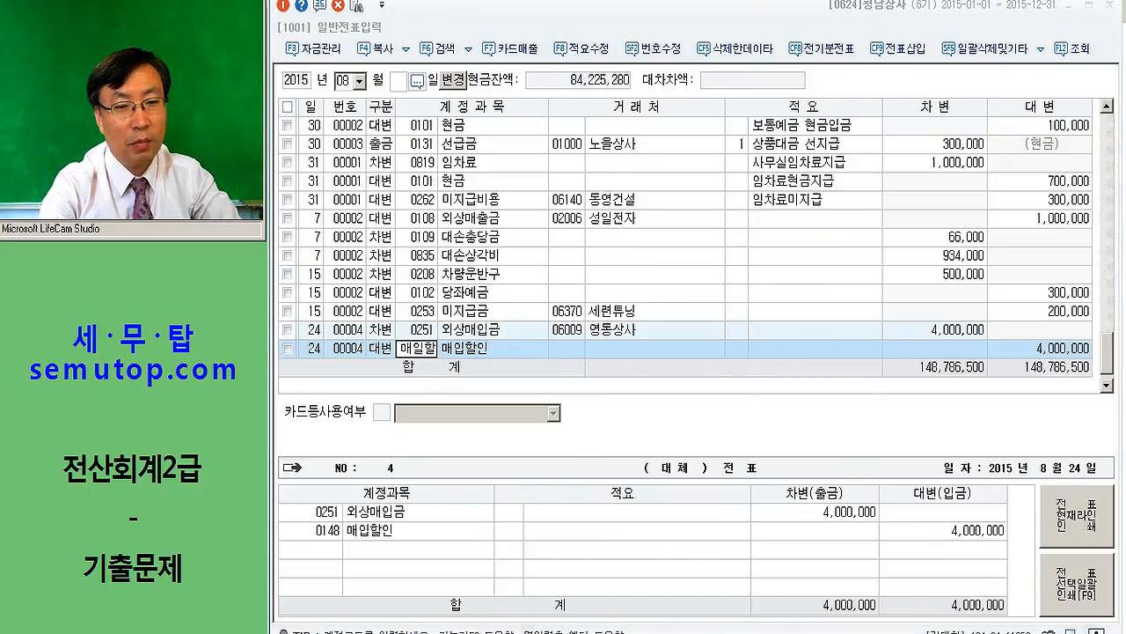
{"action": "key", "text": "BackSpace"}
{"action": "key", "text": "BackSpace"}
{"action": "key", "text": "BackSpace"}
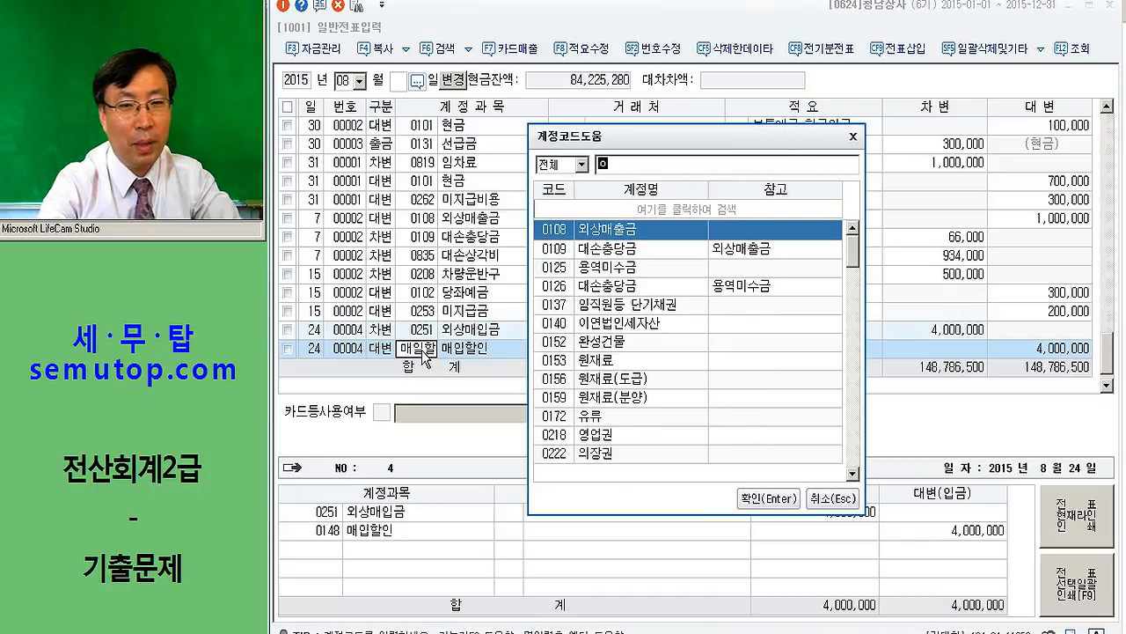
{"action": "type", "text": "매입할"}
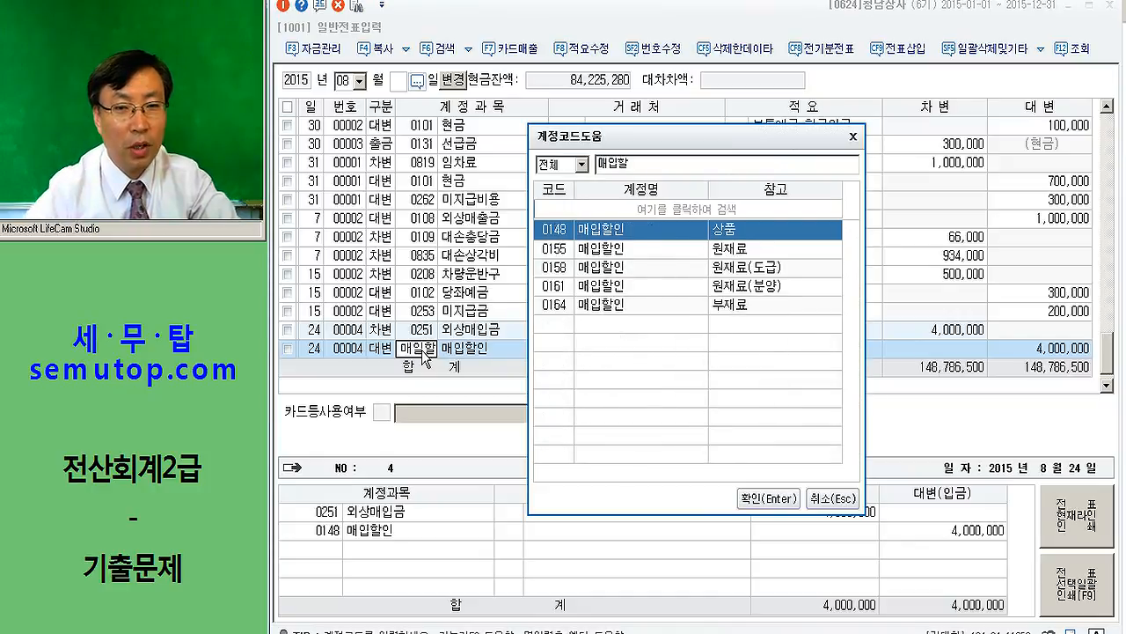
{"action": "left_click", "coordinate": [730, 249]}
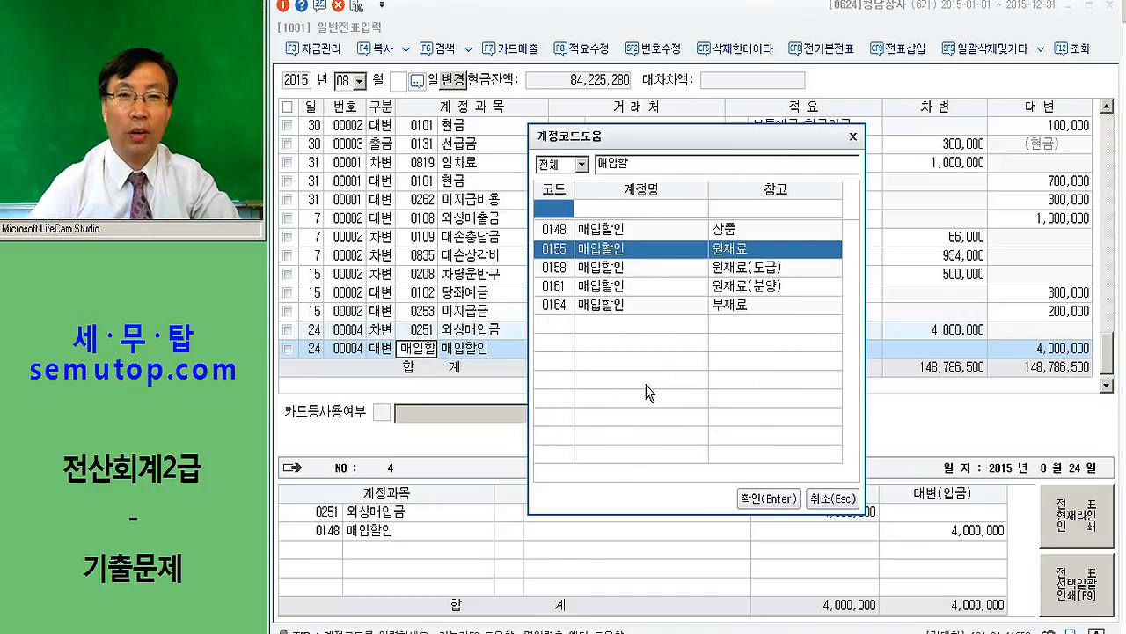
{"action": "key", "text": "Up"}
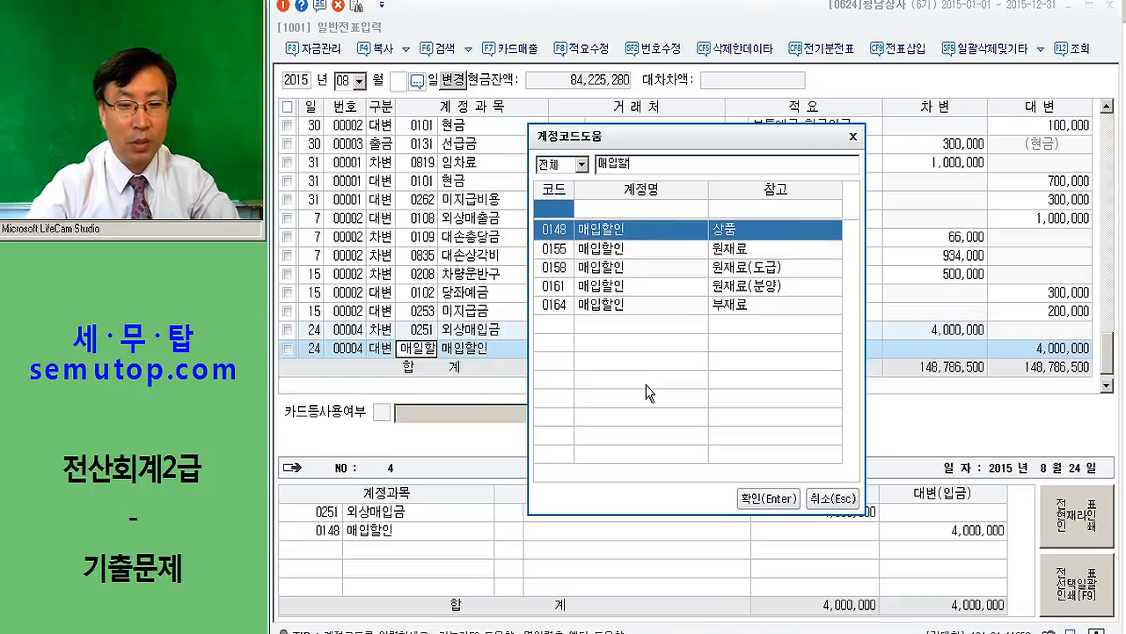
{"action": "key", "text": "Return"}
- Set the credit amount of the August 24 매입할인 line to 120,000
{"action": "key", "text": "Return"}
{"action": "key", "text": "Return"}
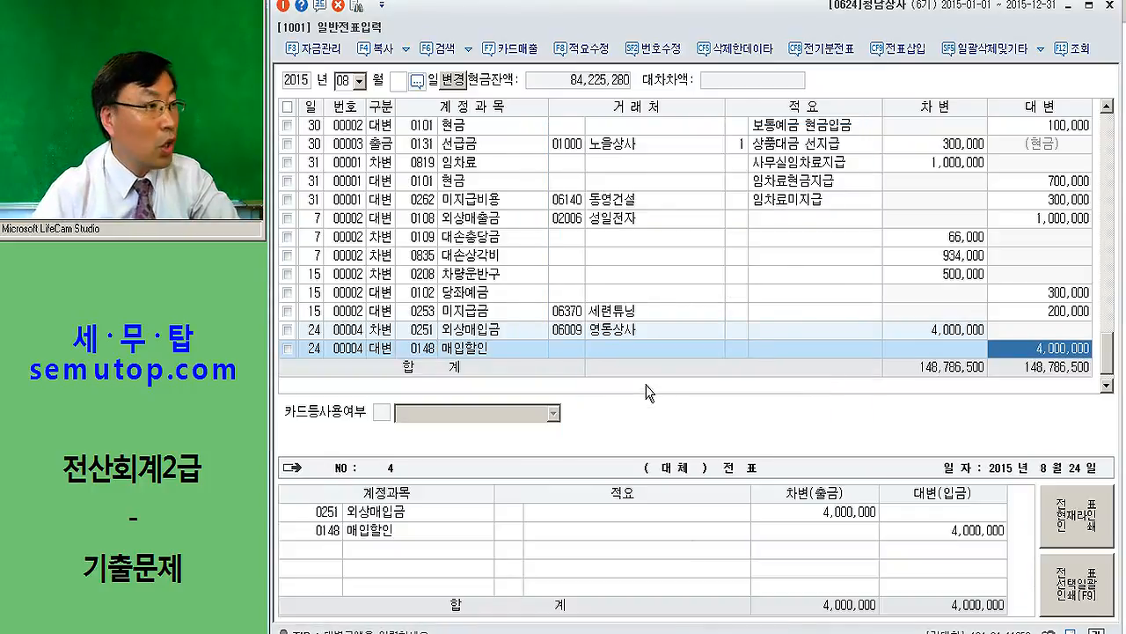
{"action": "type", "text": "120000"}
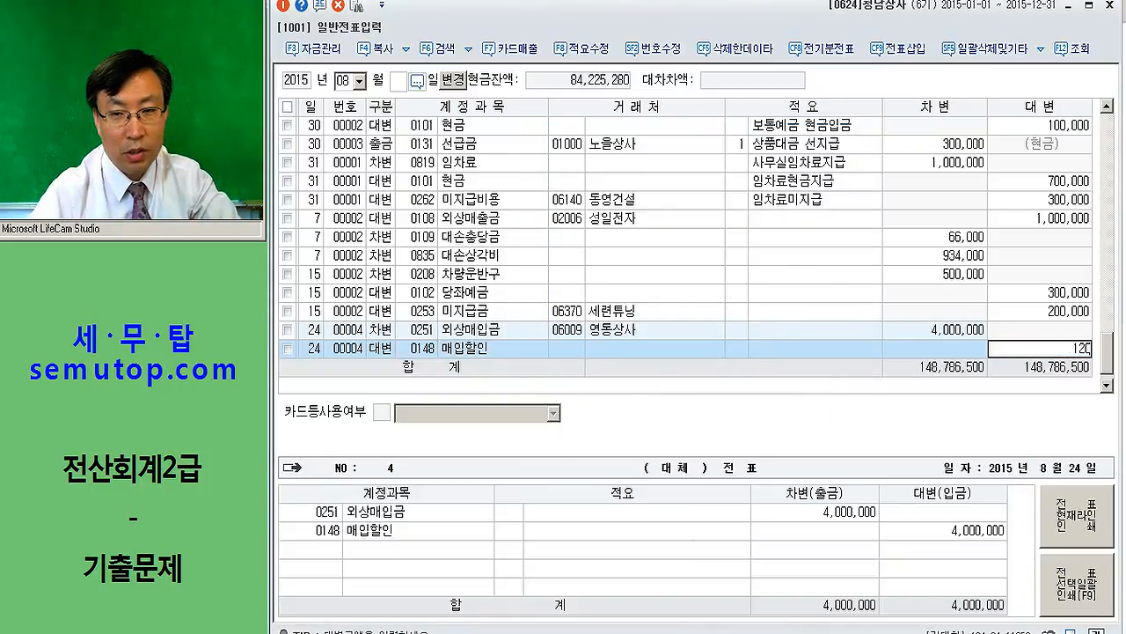
{"action": "key", "text": "Return"}
- Balance the August 24 voucher with a credit line for account 0103 보통예금, accepting the amount 3,880,000
{"action": "key", "text": "4"}
{"action": "key", "text": "Return"}
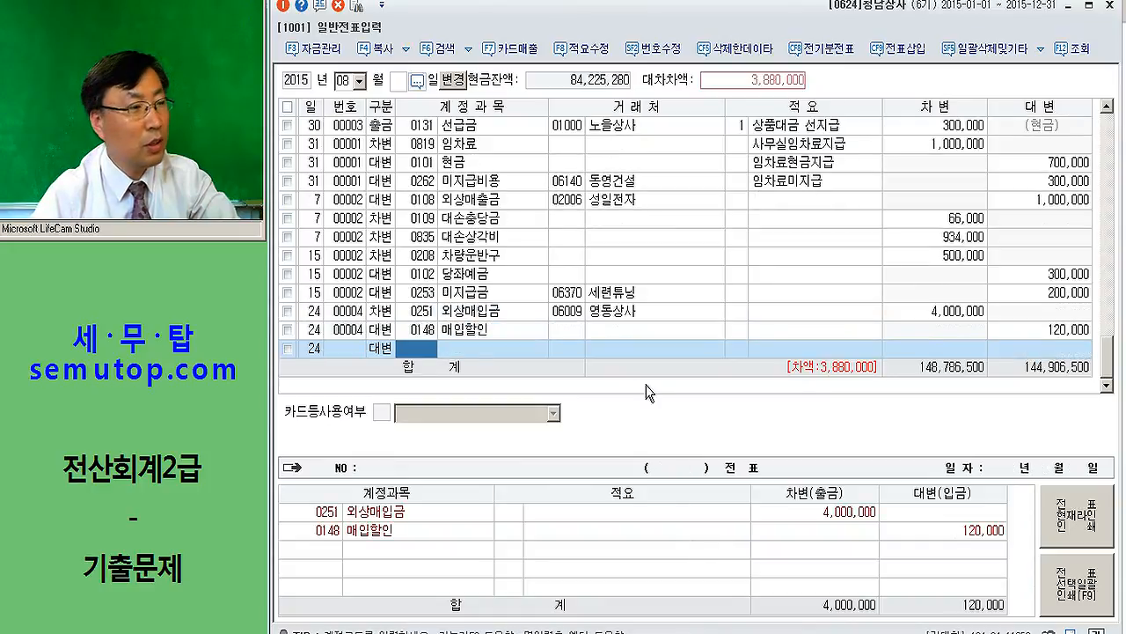
{"action": "type", "text": "103"}
{"action": "key", "text": "Return"}
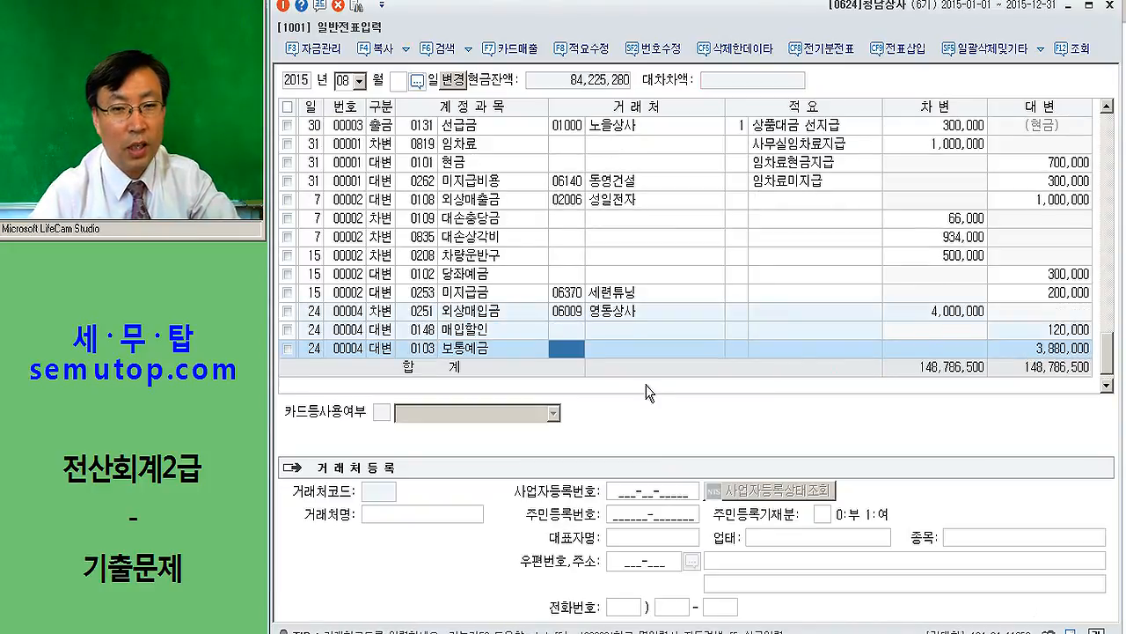
{"action": "key", "text": "Return"}
{"action": "key", "text": "Return"}
{"action": "key", "text": "Return"}
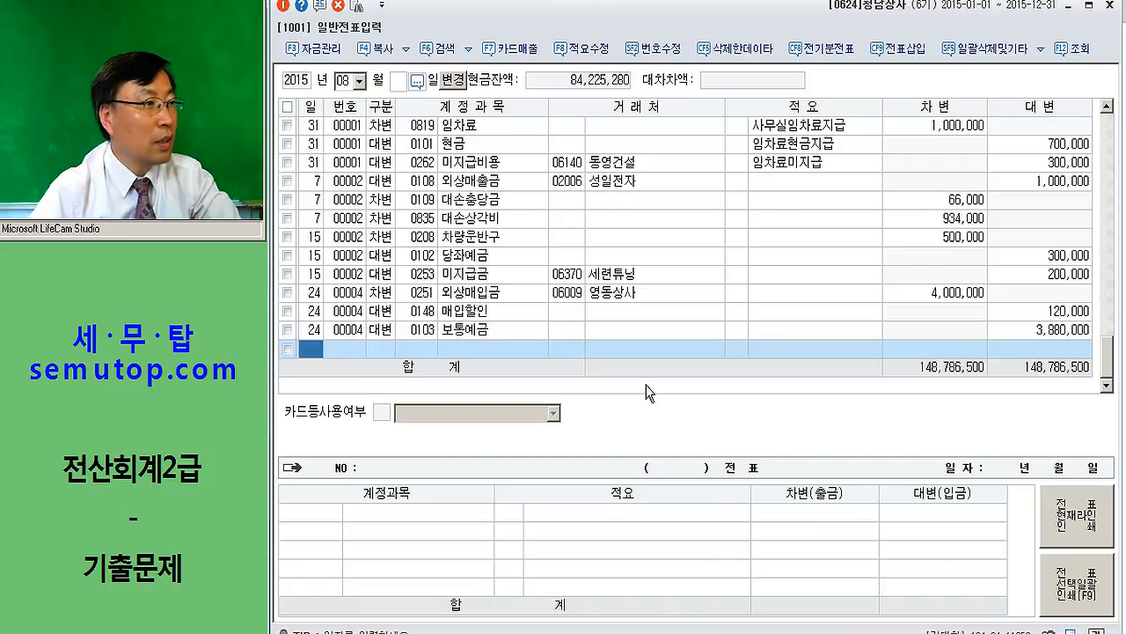
- Switch voucher entry to September 2015 and start a new line dated the 4th
{"action": "key", "text": "Escape"}
{"action": "type", "text": "09"}
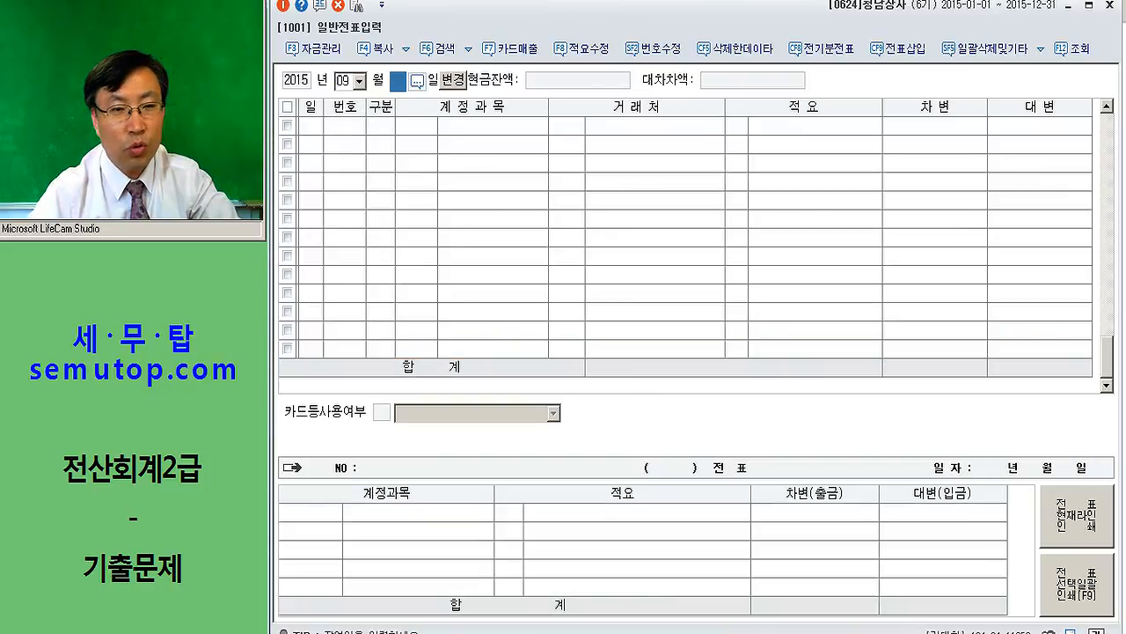
{"action": "key", "text": "Return"}
{"action": "type", "text": "4"}
{"action": "key", "text": "Return"}
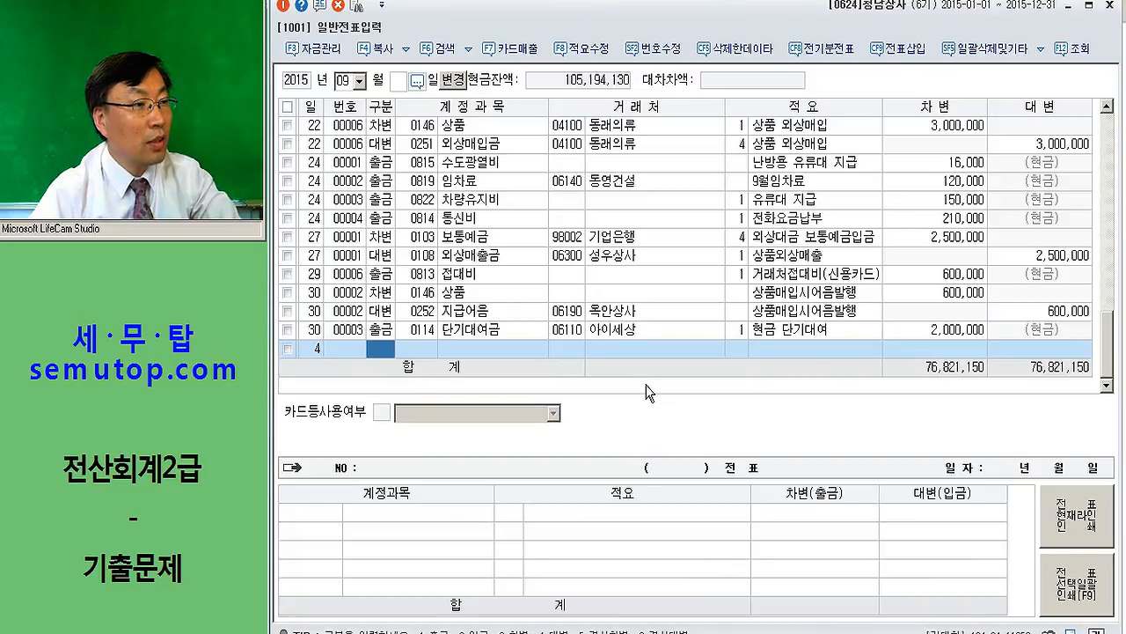
- Enter a credit on September 4 for account 0401 상품매출 with amount 5,000,000, leaving vendor and description blank
{"action": "type", "text": "4"}
{"action": "key", "text": "Return"}
{"action": "type", "text": "401"}
{"action": "key", "text": "Return"}
{"action": "key", "text": "Return"}
{"action": "key", "text": "Return"}
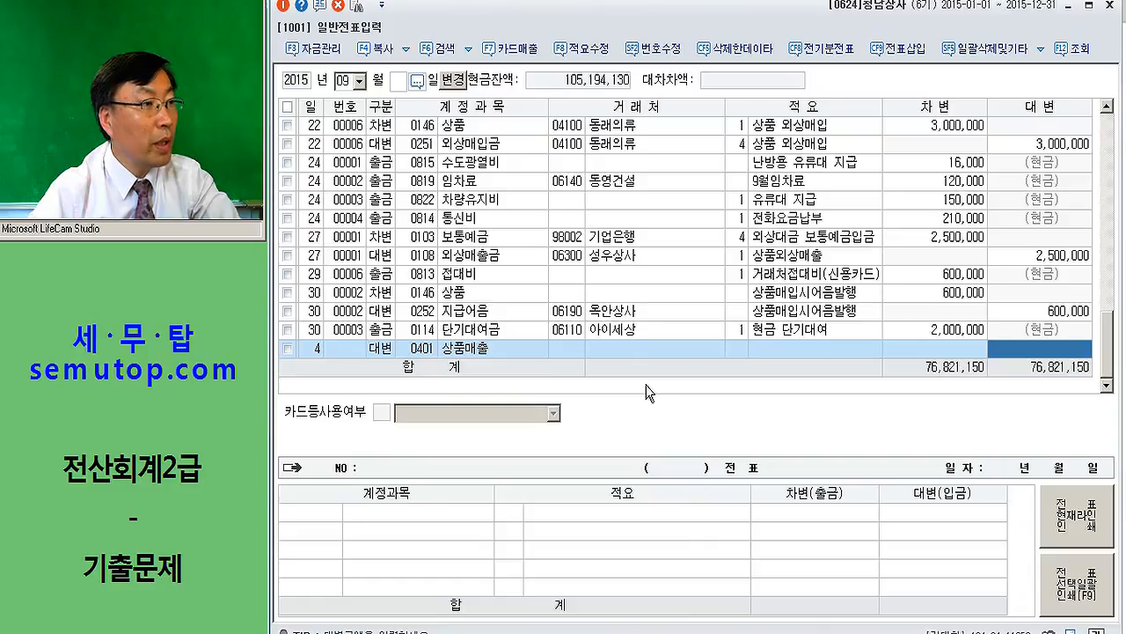
{"action": "type", "text": "5000000"}
{"action": "key", "text": "Return"}
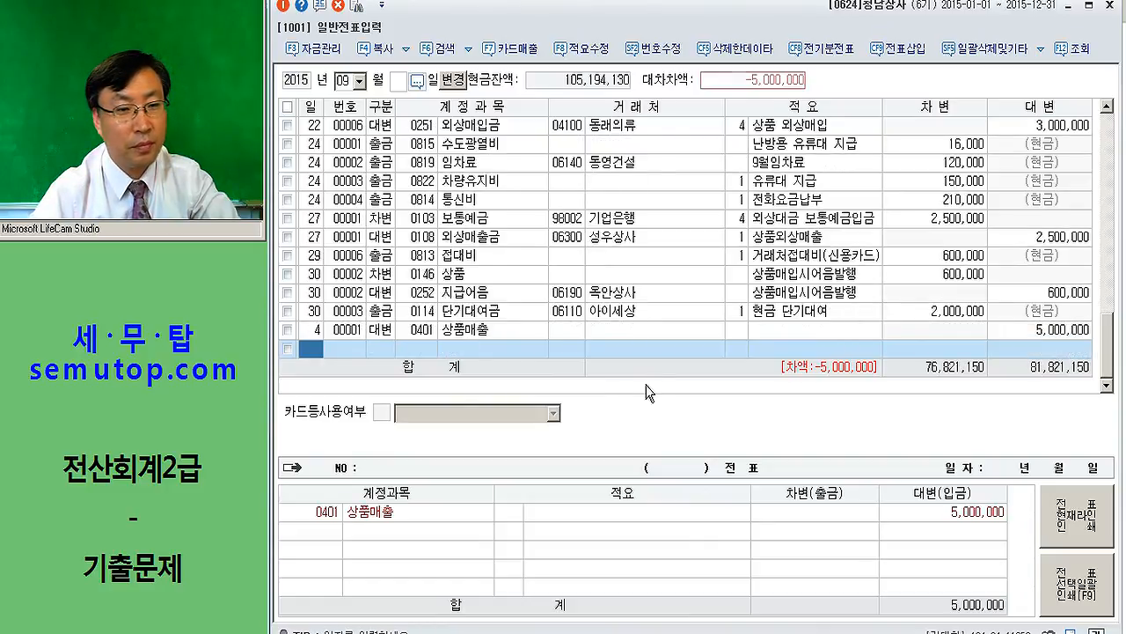
- Enter a September 4 debit for account 0259 선수금 with vendor 목포상사 and amount 500,000, leaving the description blank
{"action": "type", "text": "3"}
{"action": "key", "text": "Return"}
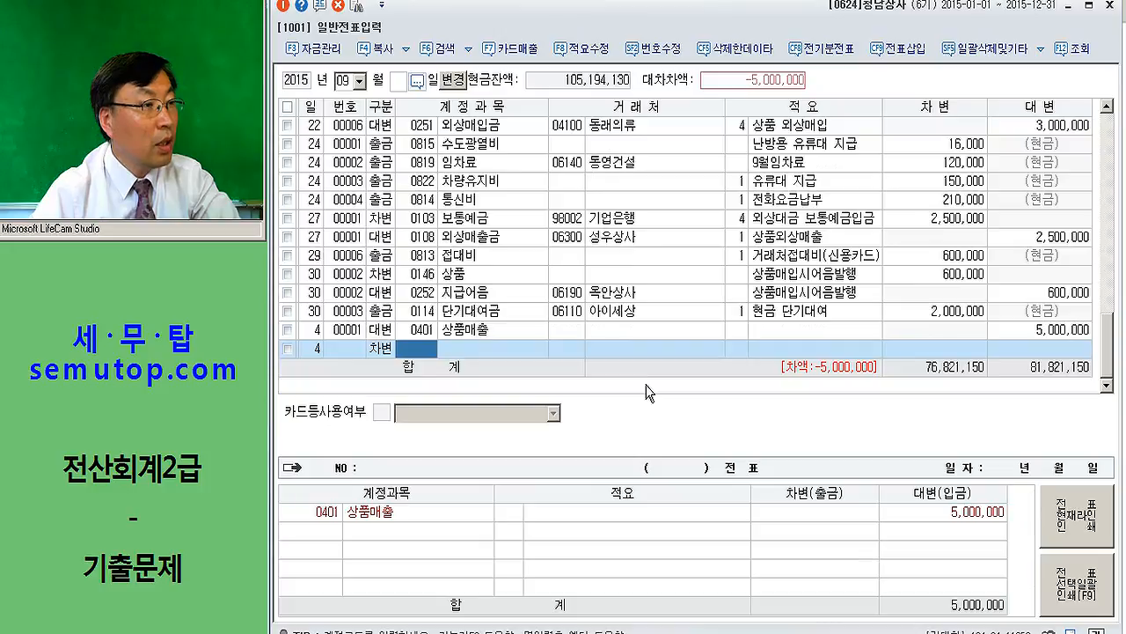
{"action": "type", "text": "259"}
{"action": "key", "text": "Return"}
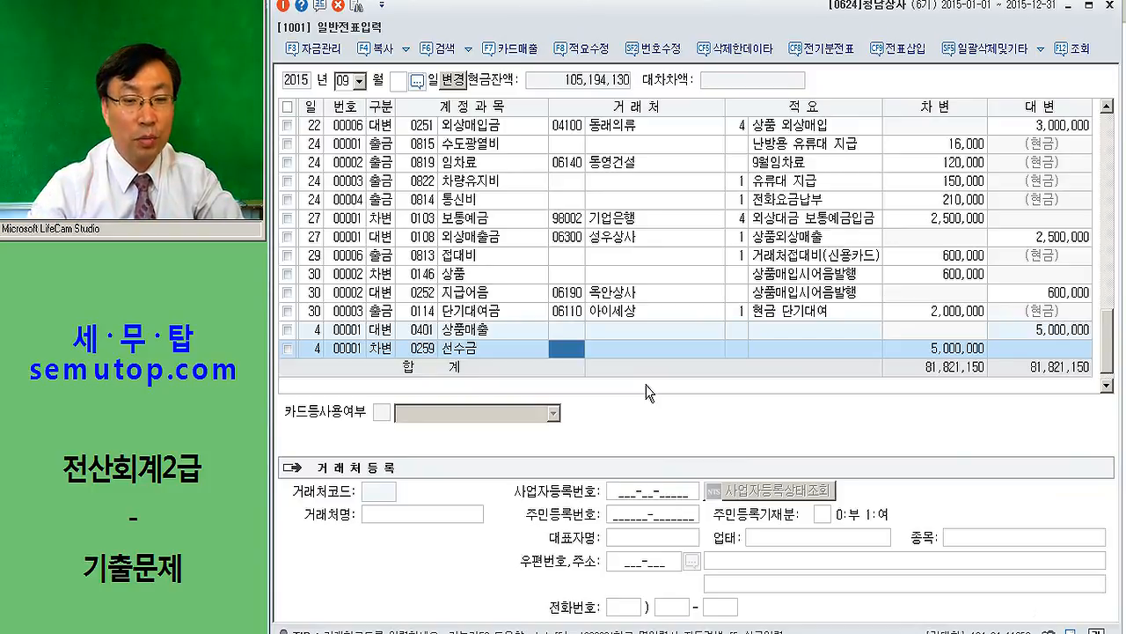
{"action": "type", "text": "목피"}
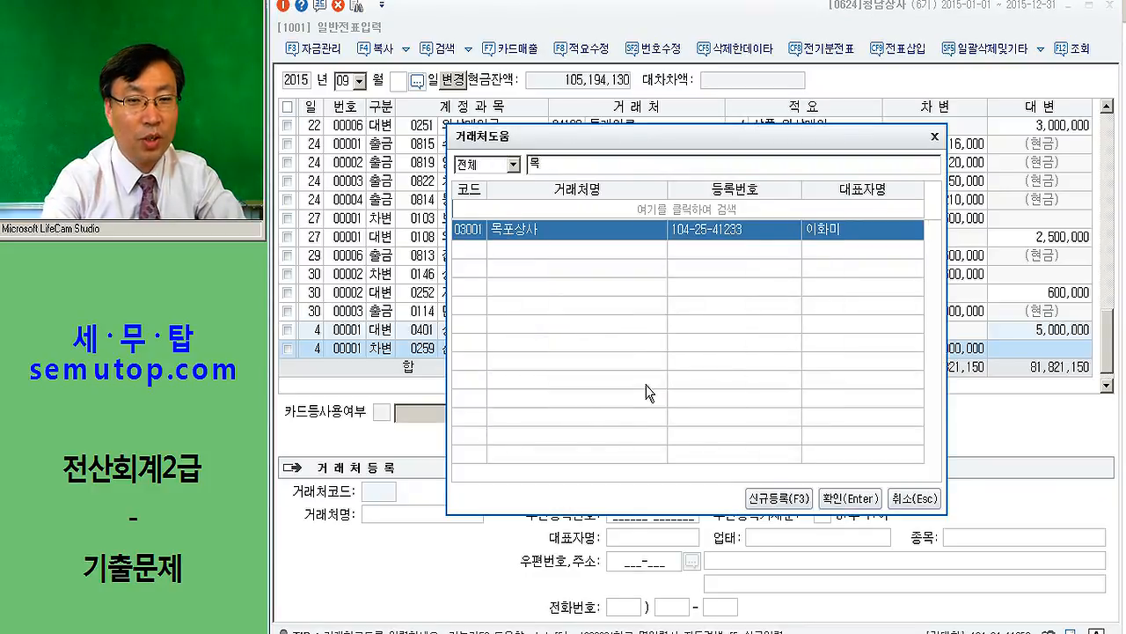
{"action": "key", "text": "Return"}
{"action": "key", "text": "Return"}
{"action": "key", "text": "Return"}
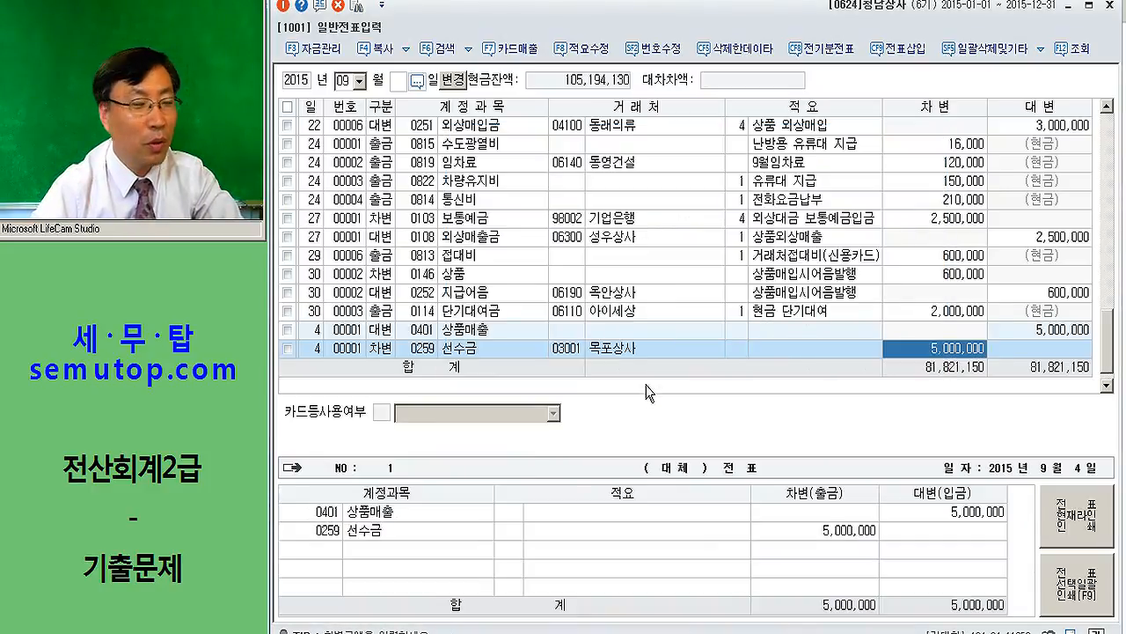
{"action": "type", "text": "500000"}
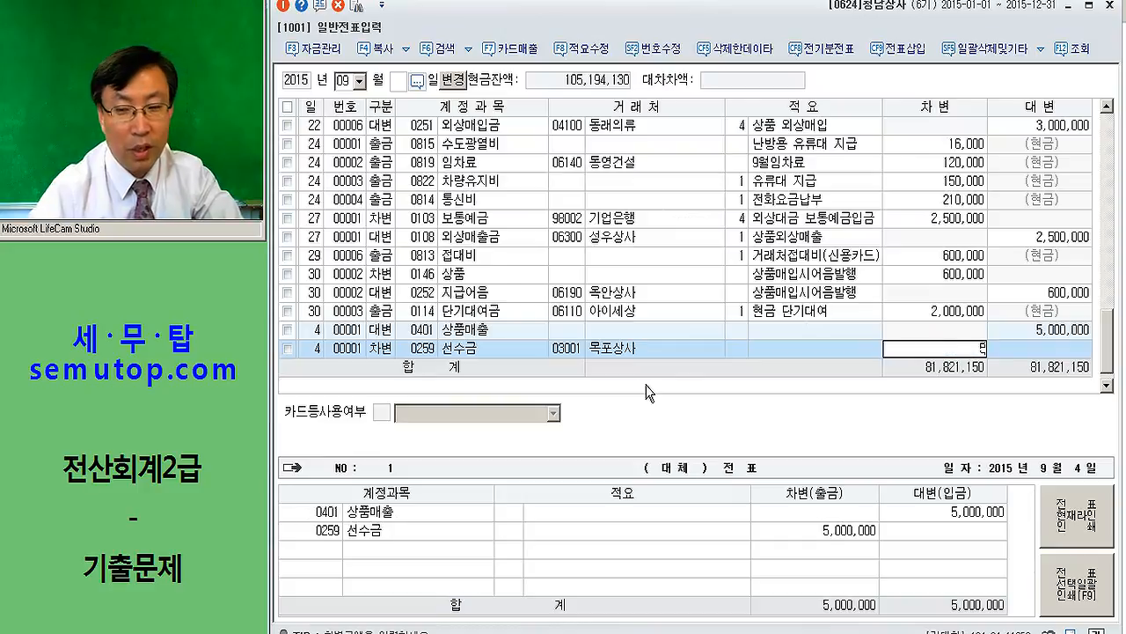
{"action": "key", "text": "Return"}
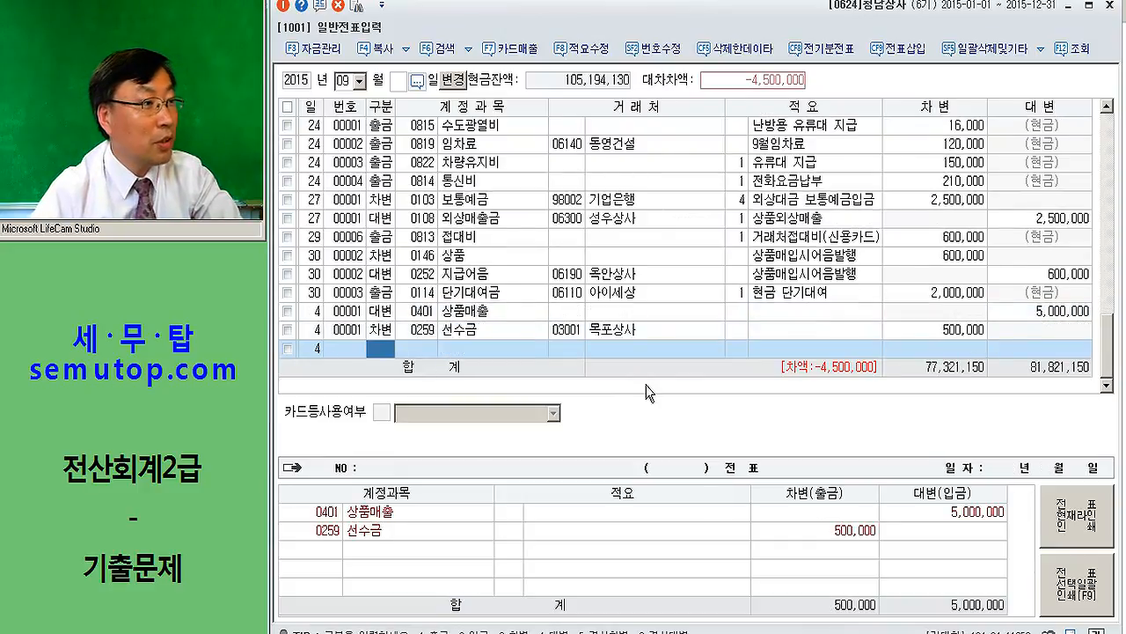
- Enter a September 4 debit for account 0110 받을어음 with vendor 03001 목포상사 and amount 3,000,000, leaving the description blank
{"action": "type", "text": "30110"}
{"action": "key", "text": "Return"}
{"action": "type", "text": "3001"}
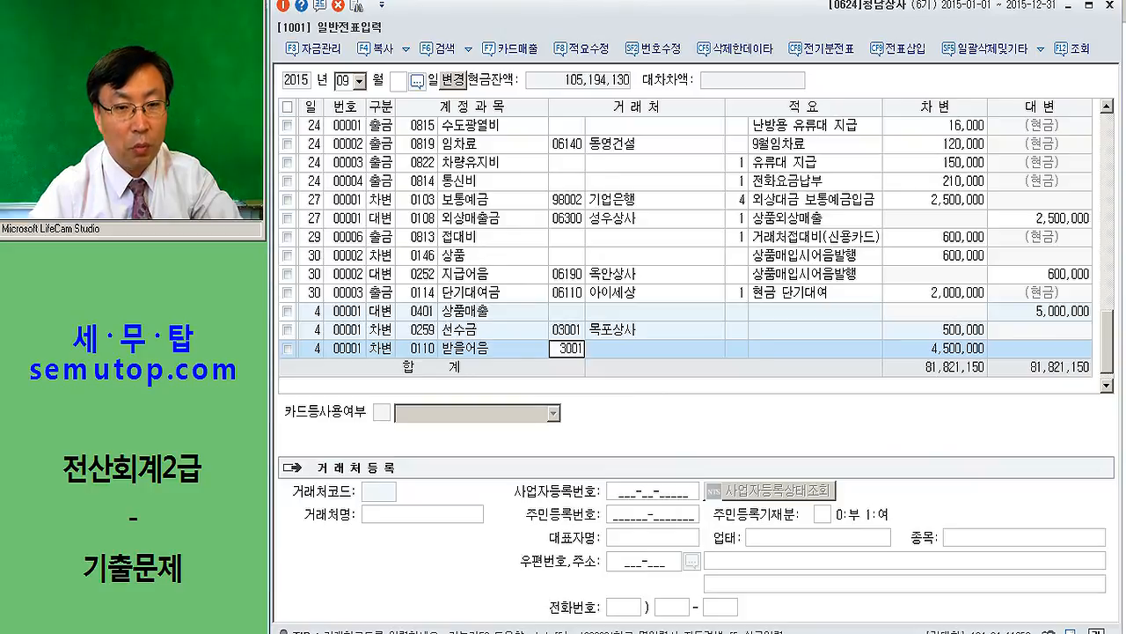
{"action": "key", "text": "Return"}
{"action": "key", "text": "Return"}
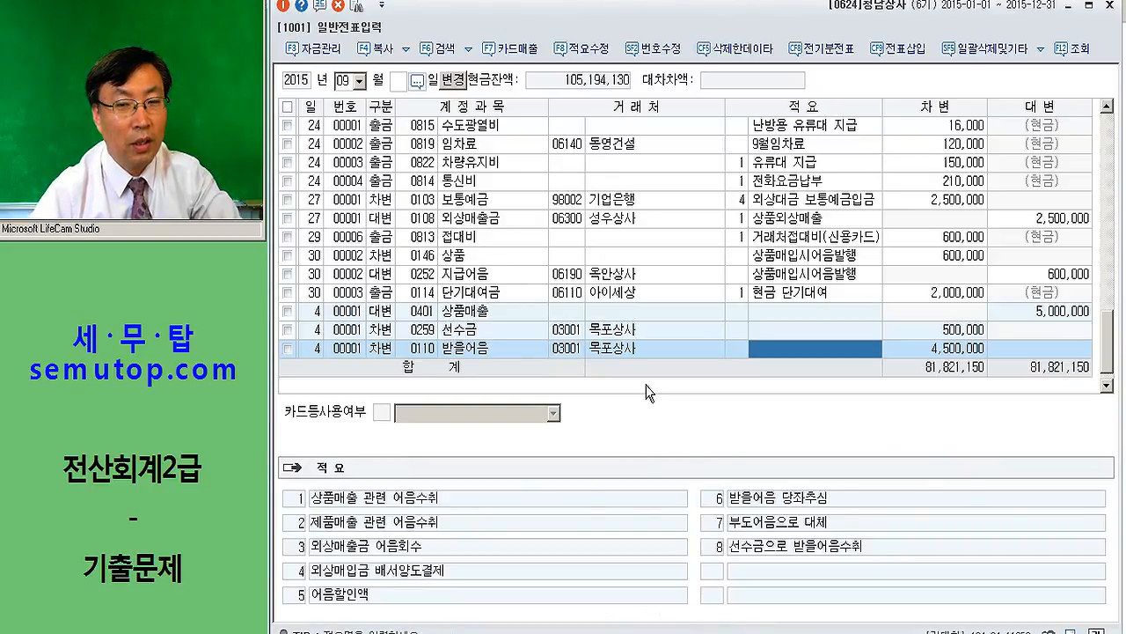
{"action": "key", "text": "Return"}
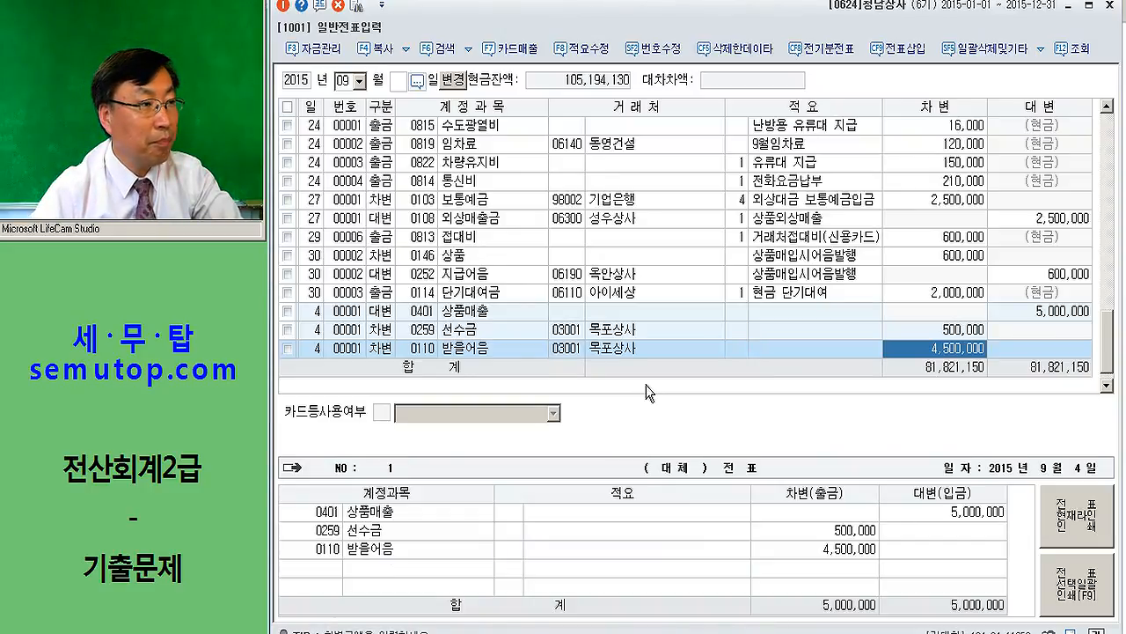
{"action": "type", "text": "3000000"}
{"action": "key", "text": "Return"}
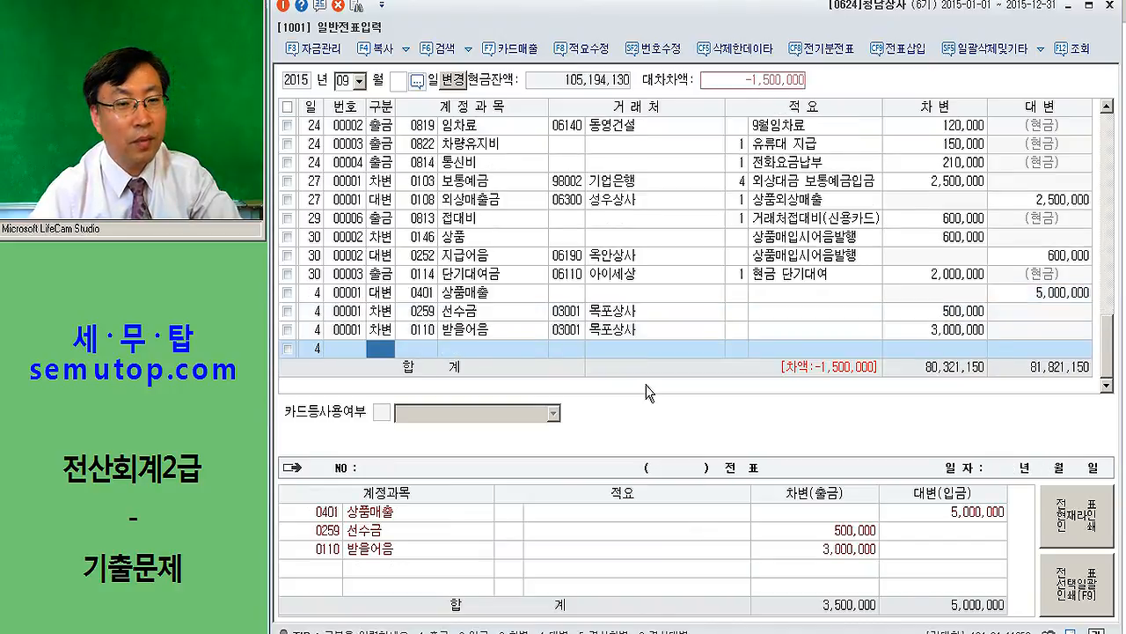
- Balance the September 4 voucher with a debit for account 0108 외상매출금, vendor 03001 목포상사, accepting the amount 1,500,000
{"action": "type", "text": "108"}
{"action": "key", "text": "Return"}
{"action": "type", "text": "3001"}
{"action": "key", "text": "Return"}
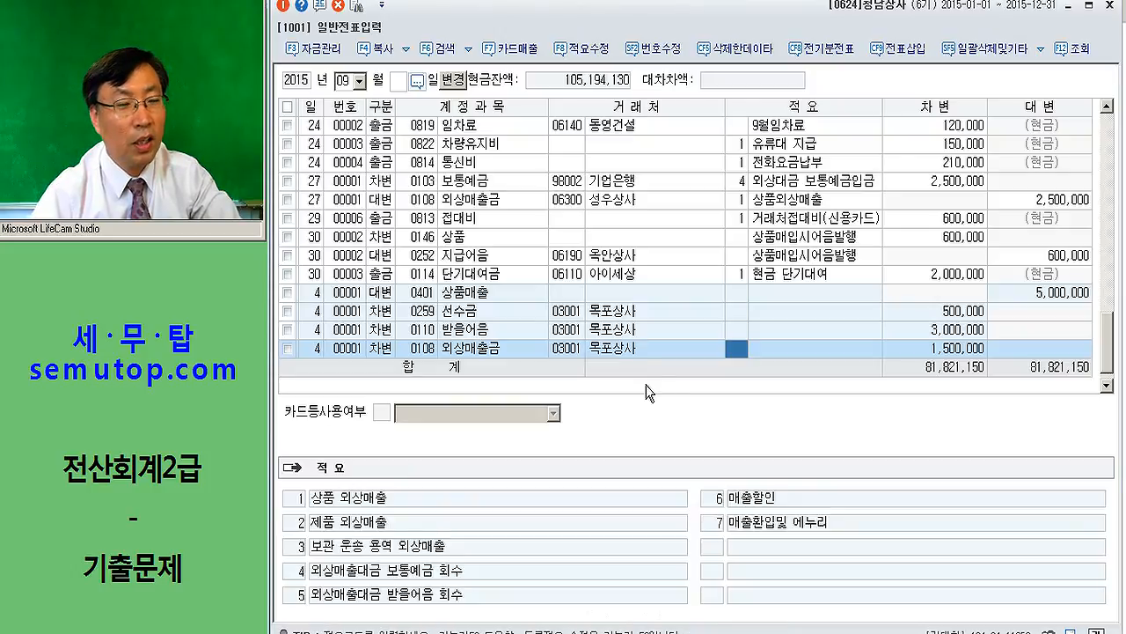
{"action": "key", "text": "Return"}
{"action": "key", "text": "Return"}
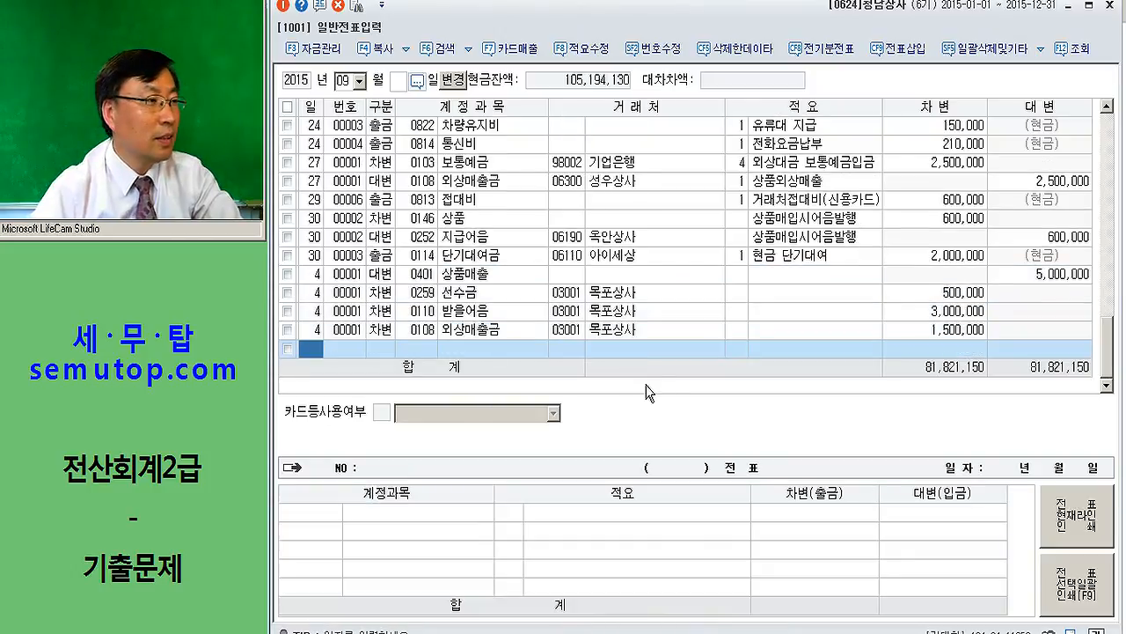
- Enter a debit dated September 21 for account 0811 복리후생비 with amount 600,000, leaving vendor and description blank
{"action": "type", "text": "21"}
{"action": "key", "text": "Return"}
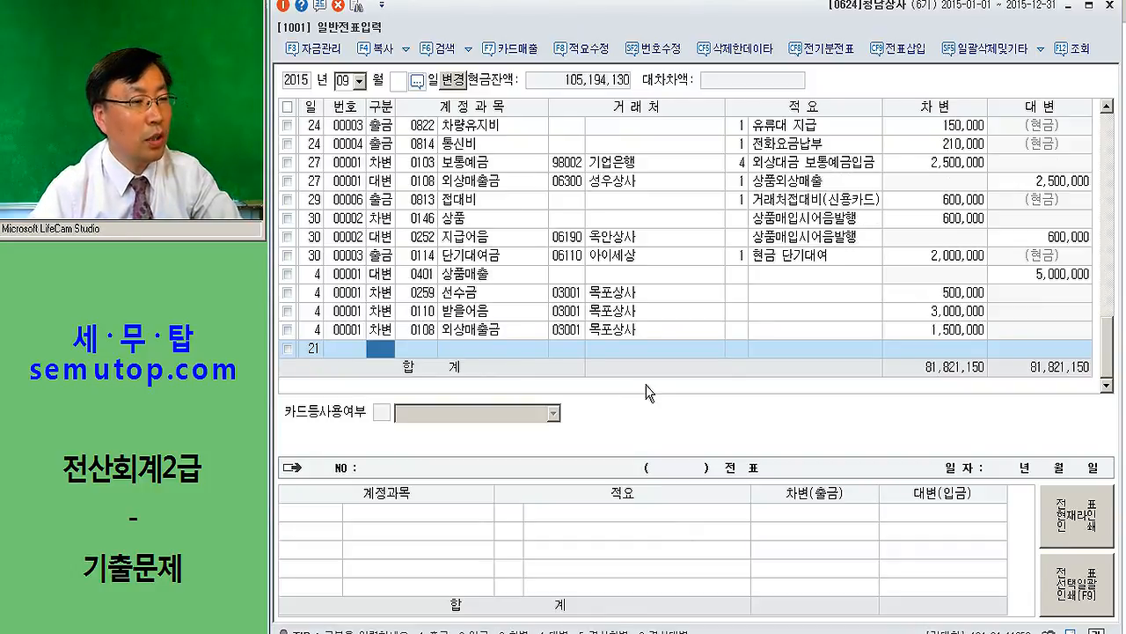
{"action": "type", "text": "3"}
{"action": "key", "text": "Return"}
{"action": "type", "text": "0811"}
{"action": "key", "text": "Return"}
{"action": "key", "text": "Return"}
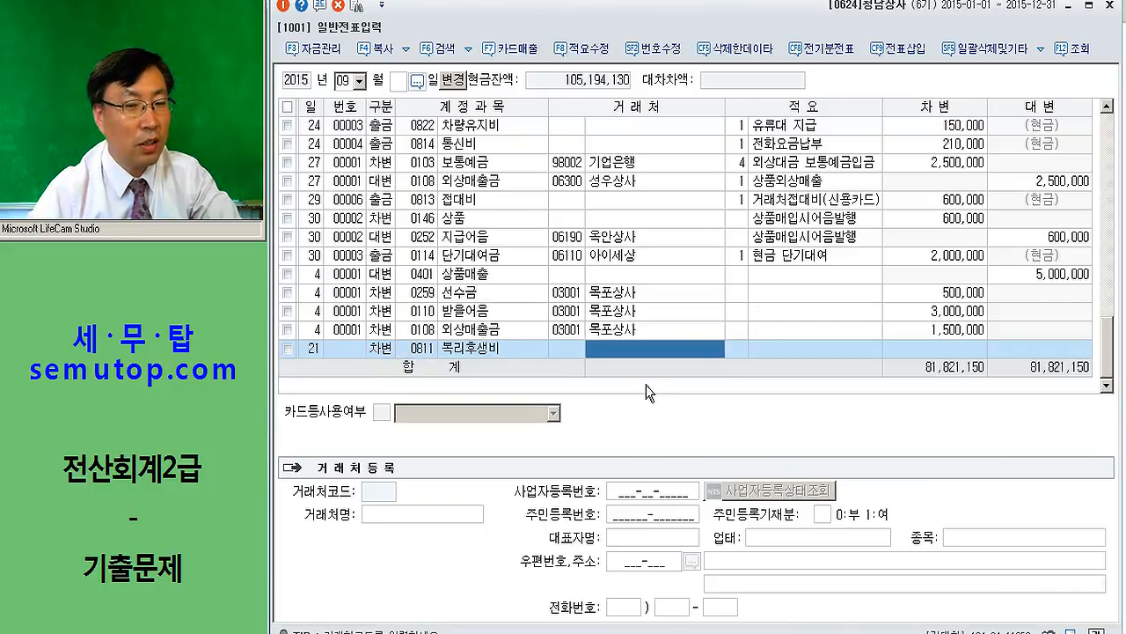
{"action": "key", "text": "Return"}
{"action": "key", "text": "Return"}
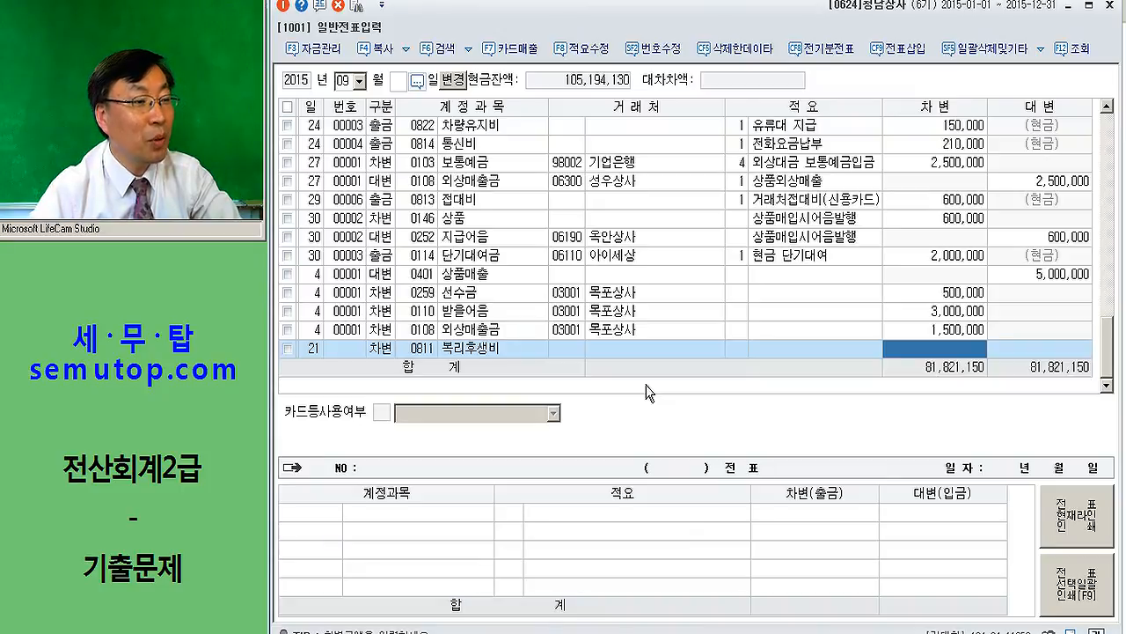
{"action": "type", "text": "6000000"}
{"action": "key", "text": "Return"}
- Add a September 21 debit for account 0813 접대비 with amount 400,000, leaving vendor and description blank
{"action": "type", "text": "3"}
{"action": "key", "text": "Return"}
{"action": "type", "text": "0813"}
{"action": "key", "text": "Return"}
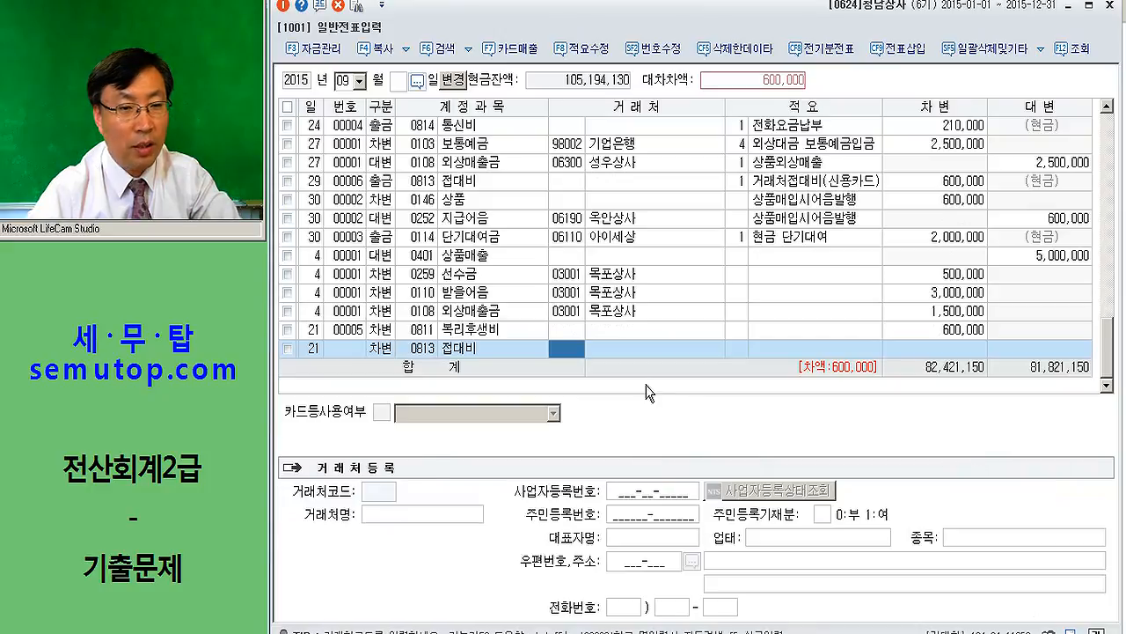
{"action": "key", "text": "Return"}
{"action": "key", "text": "Return"}
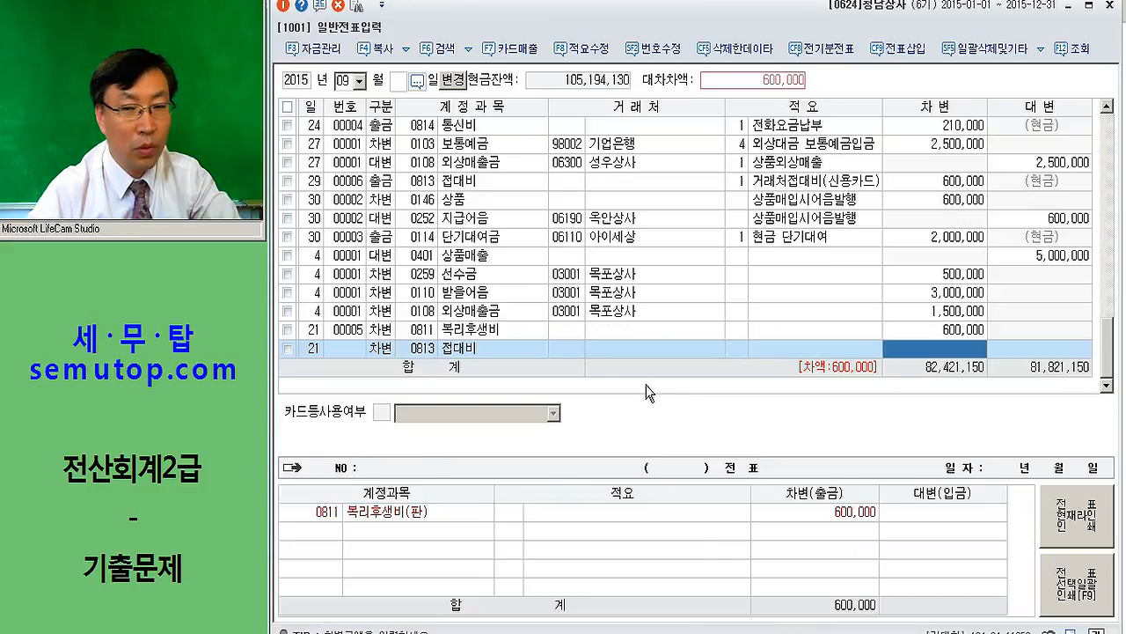
{"action": "type", "text": "4000000"}
{"action": "key", "text": "Return"}
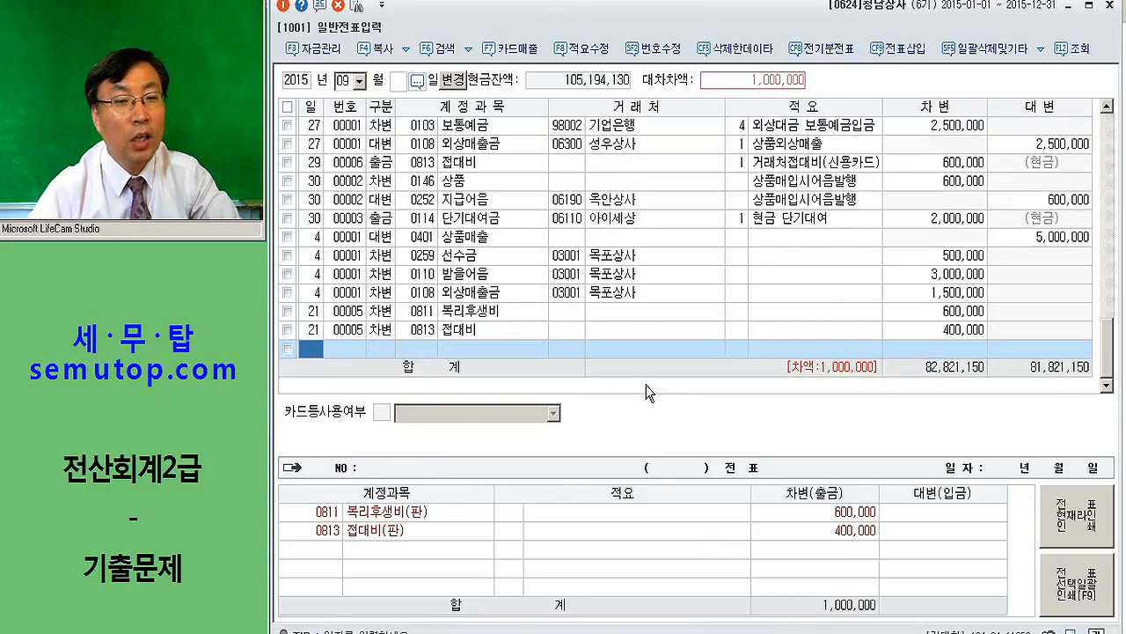
- Balance the September 21 voucher with a credit for account 0253 미지급금, vendor 비씨카드, accepting the amount 1,000,000
{"action": "type", "text": "4"}
{"action": "key", "text": "Return"}
{"action": "type", "text": "0253"}
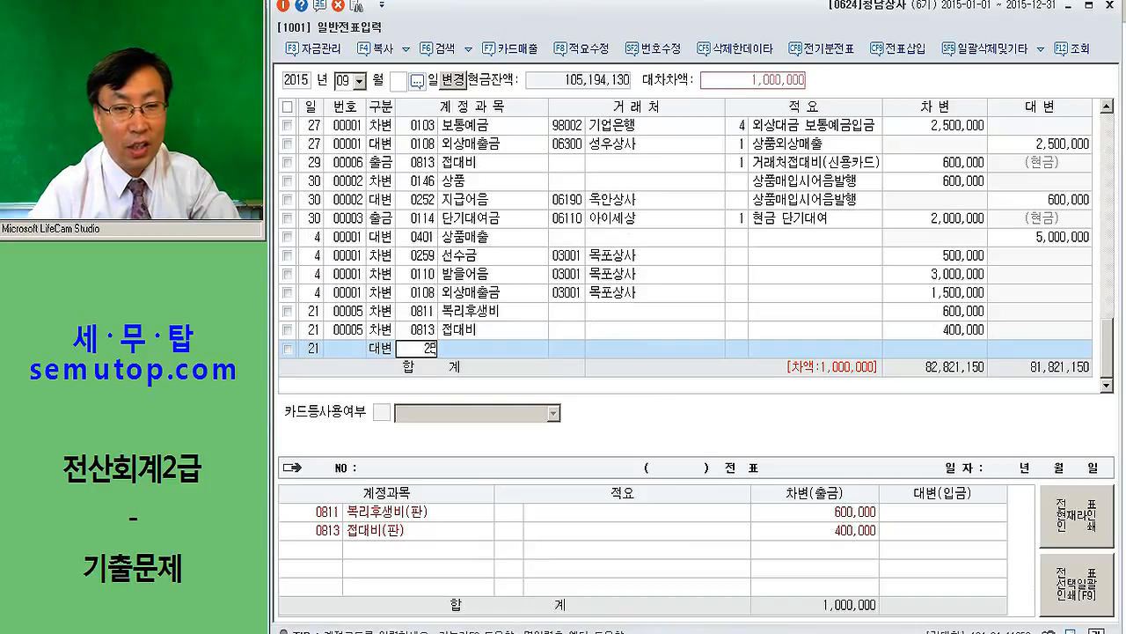
{"action": "key", "text": "Return"}
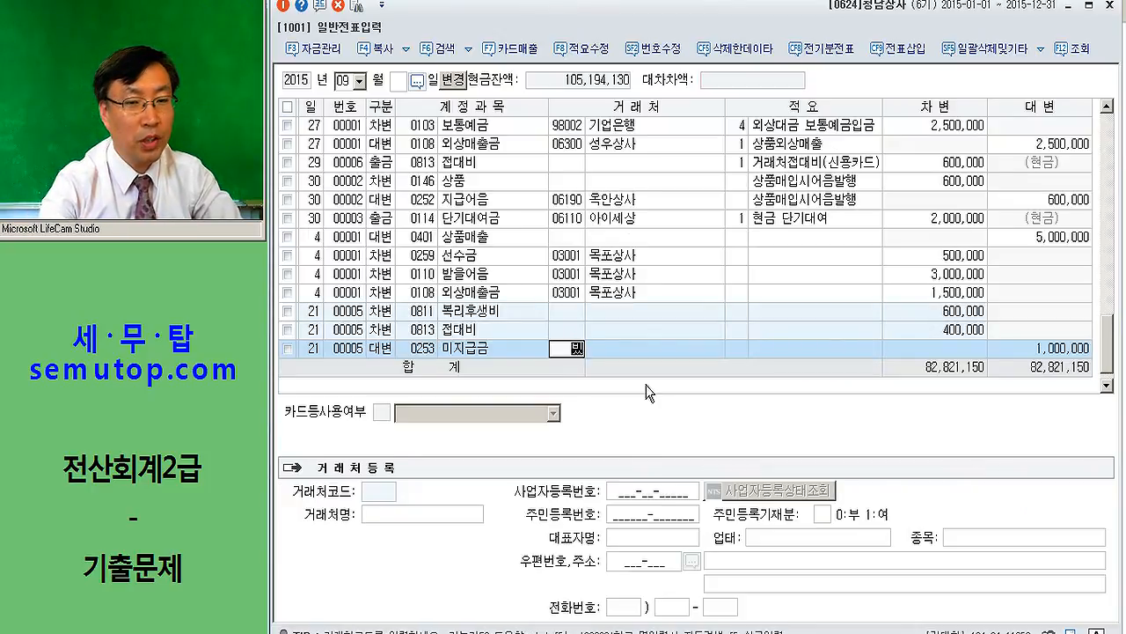
{"action": "type", "text": "비씨"}
{"action": "key", "text": "Return"}
{"action": "key", "text": "Return"}
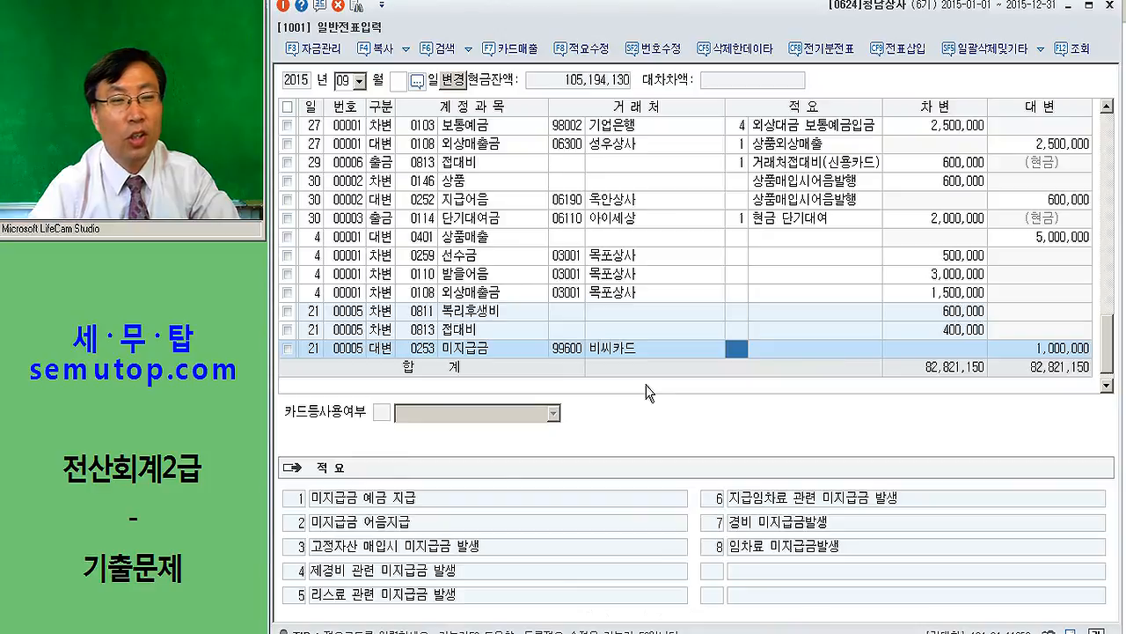
{"action": "key", "text": "Return"}
{"action": "key", "text": "Return"}
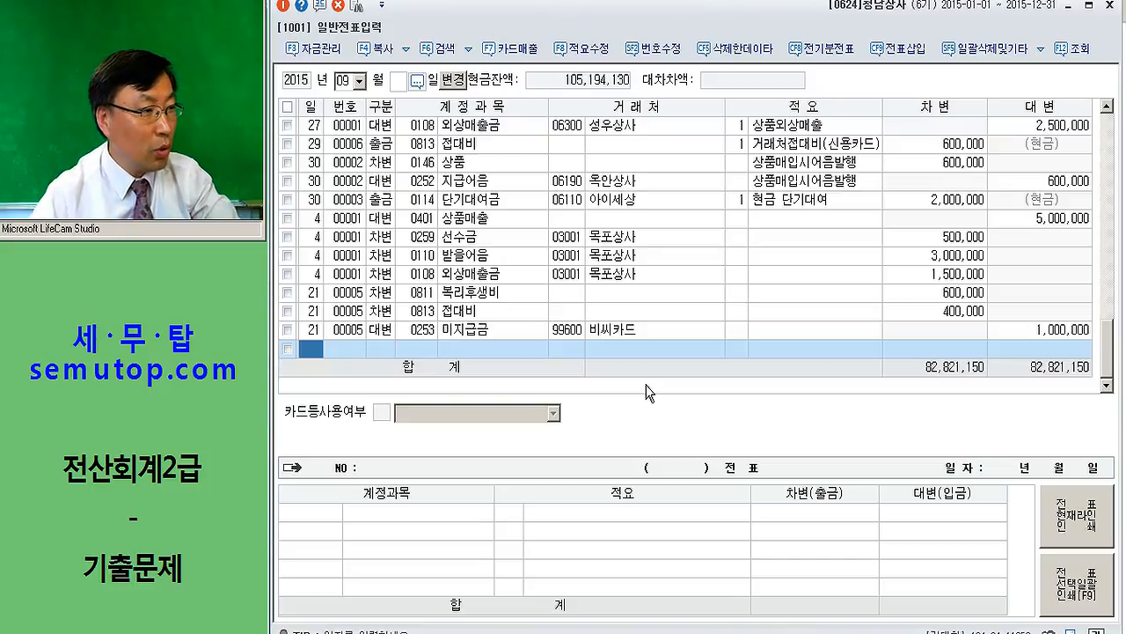
- Switch voucher entry to October 2015 and start a new line dated the 2nd
{"action": "type", "text": "10"}
{"action": "key", "text": "Return"}
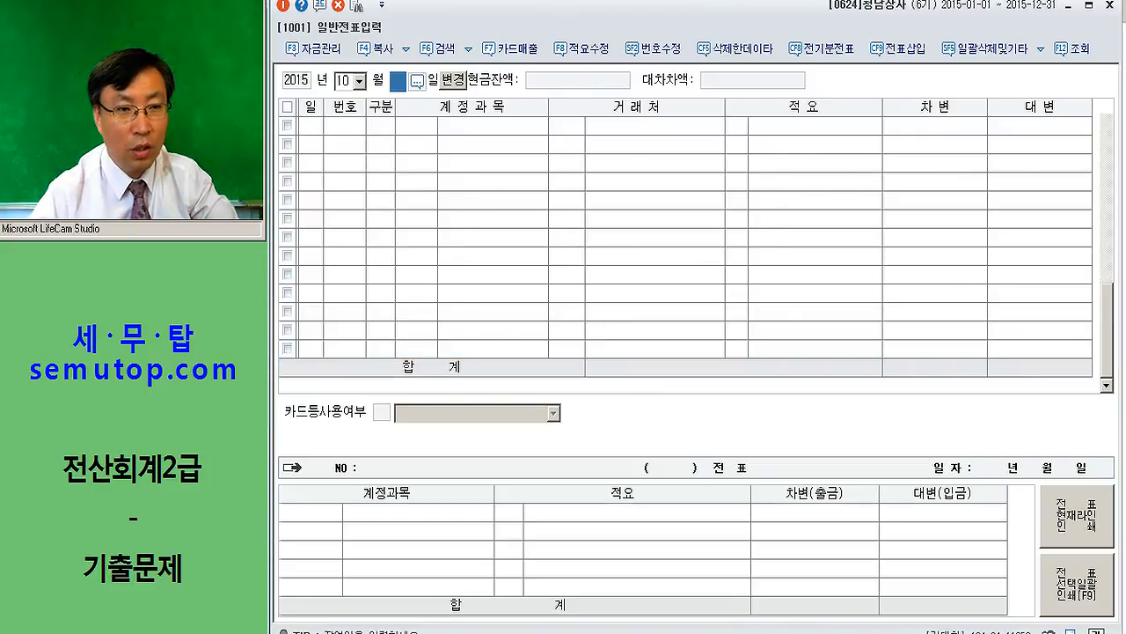
{"action": "type", "text": "2"}
{"action": "key", "text": "Return"}
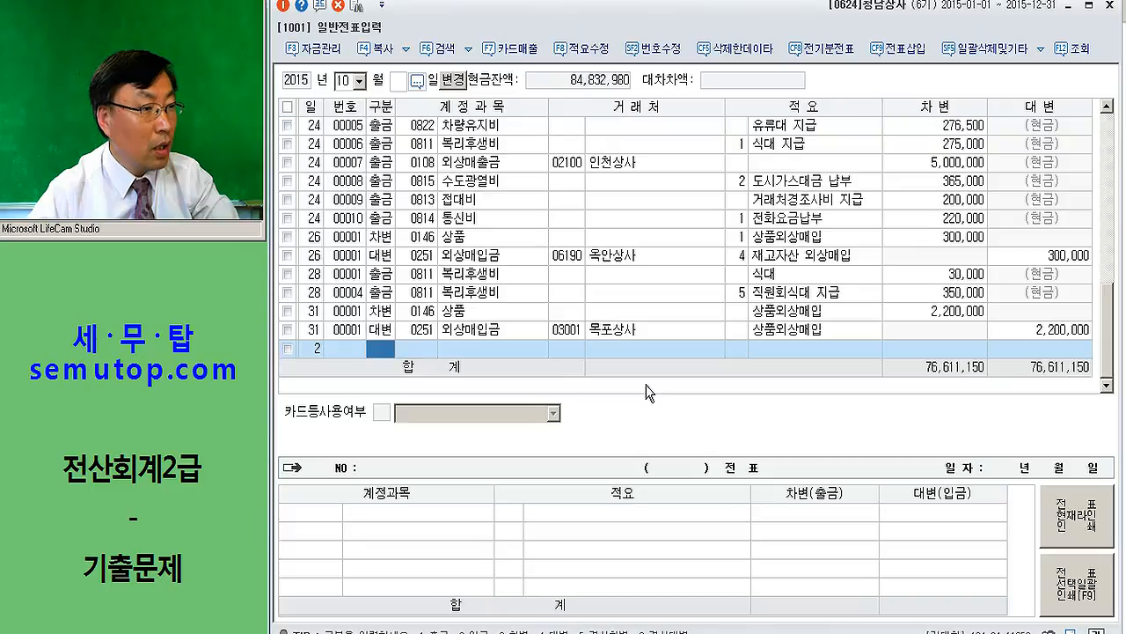
- Enter a debit on October 2 for account 0146 상품 with amount 3,000,000, leaving vendor and description blank
{"action": "type", "text": "3"}
{"action": "key", "text": "Return"}
{"action": "type", "text": "146"}
{"action": "key", "text": "Return"}
{"action": "key", "text": "Return"}
{"action": "key", "text": "Return"}
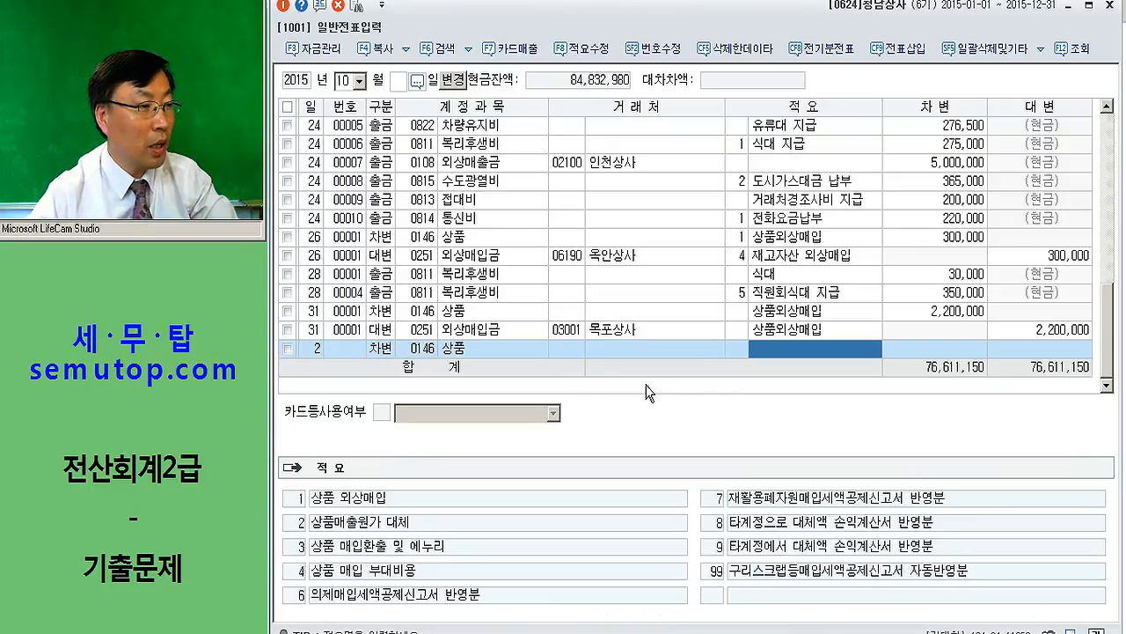
{"action": "key", "text": "Return"}
{"action": "type", "text": "3000000"}
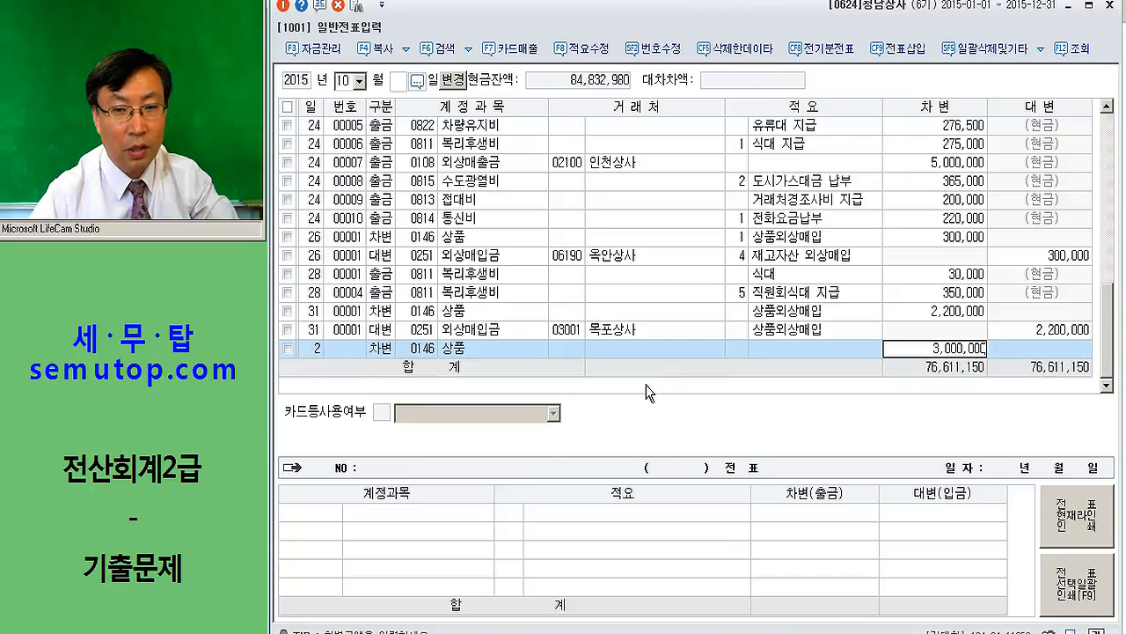
{"action": "key", "text": "Return"}
{"action": "key", "text": "Return"}
- Add an October 2 credit line for account 0110 받을어음 with vendor 청주상사, leaving the description blank
{"action": "type", "text": "4"}
{"action": "key", "text": "Return"}
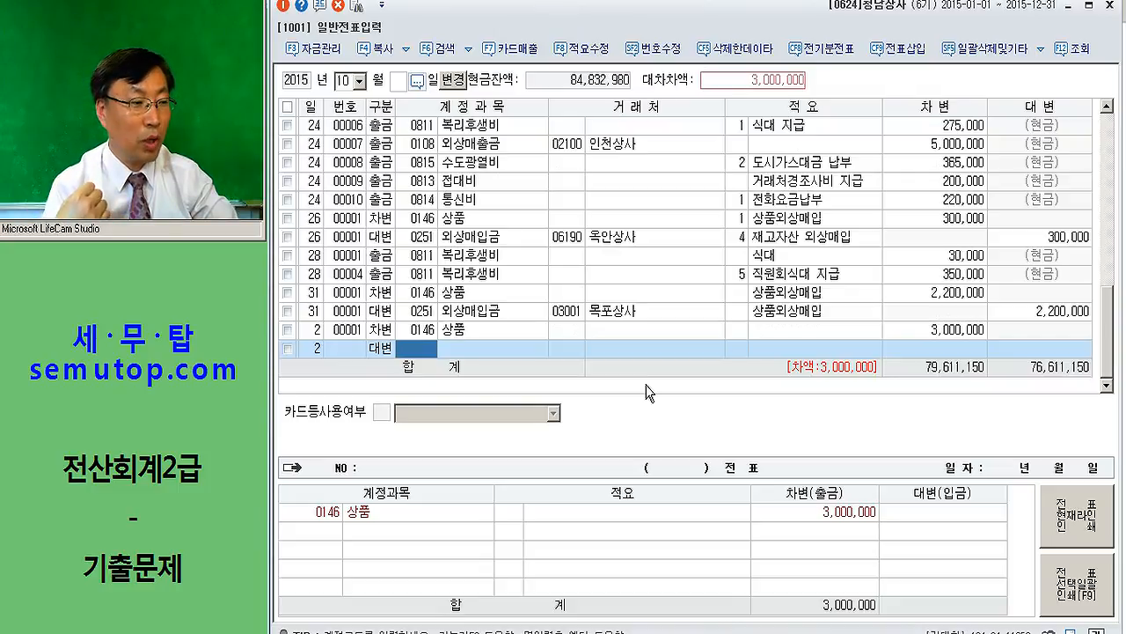
{"action": "type", "text": "0110"}
{"action": "key", "text": "Return"}
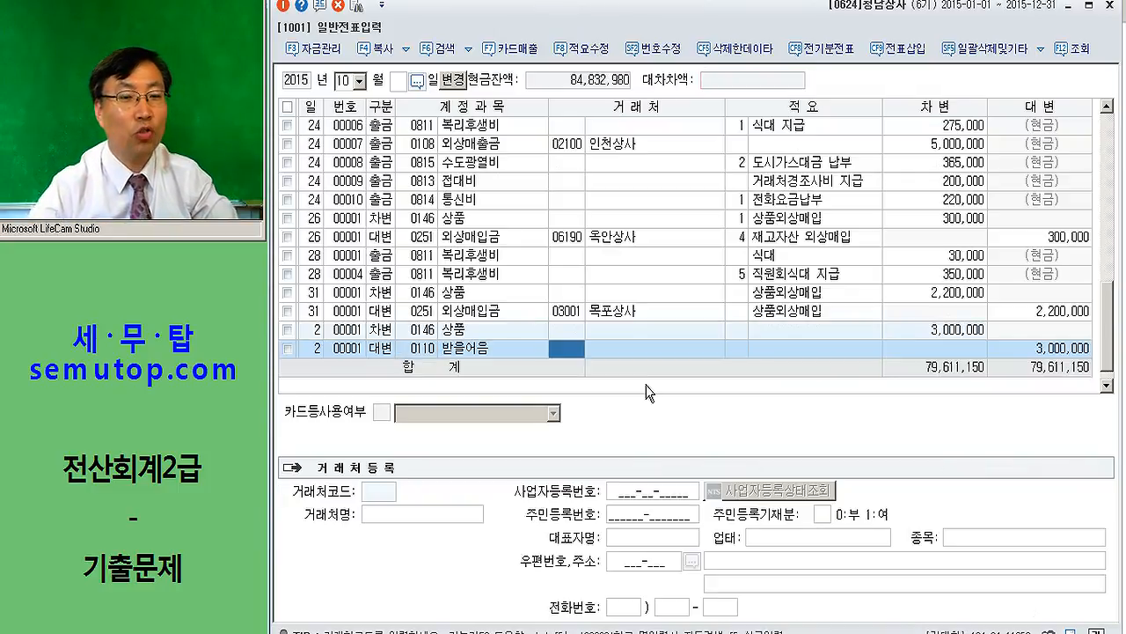
{"action": "type", "text": "청주"}
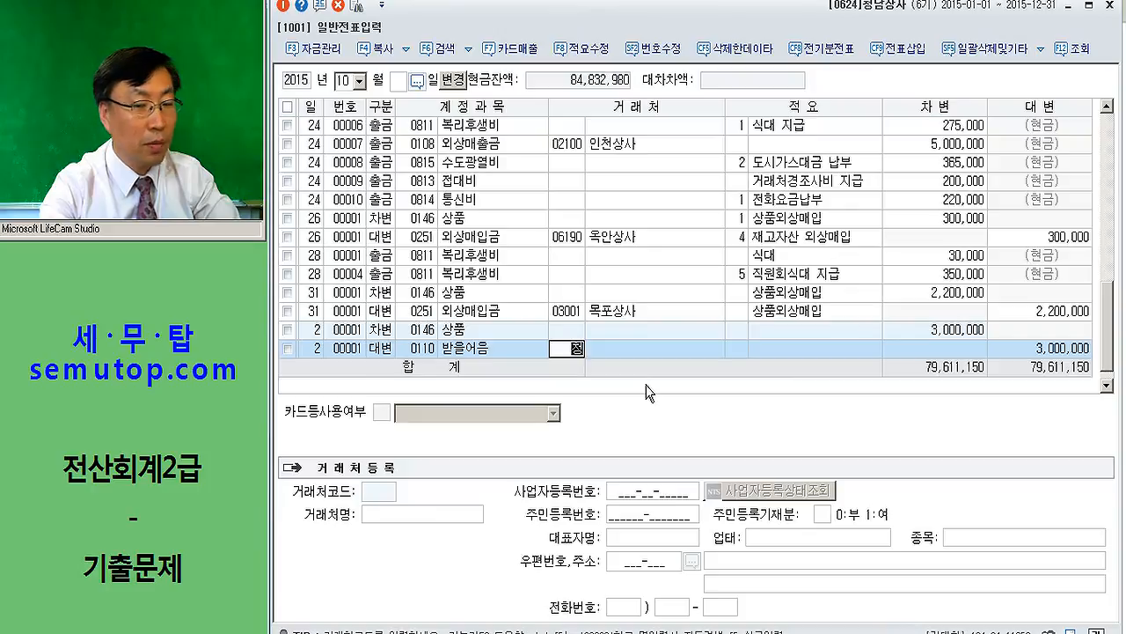
{"action": "key", "text": "Return"}
{"action": "key", "text": "Return"}
{"action": "key", "text": "Return"}
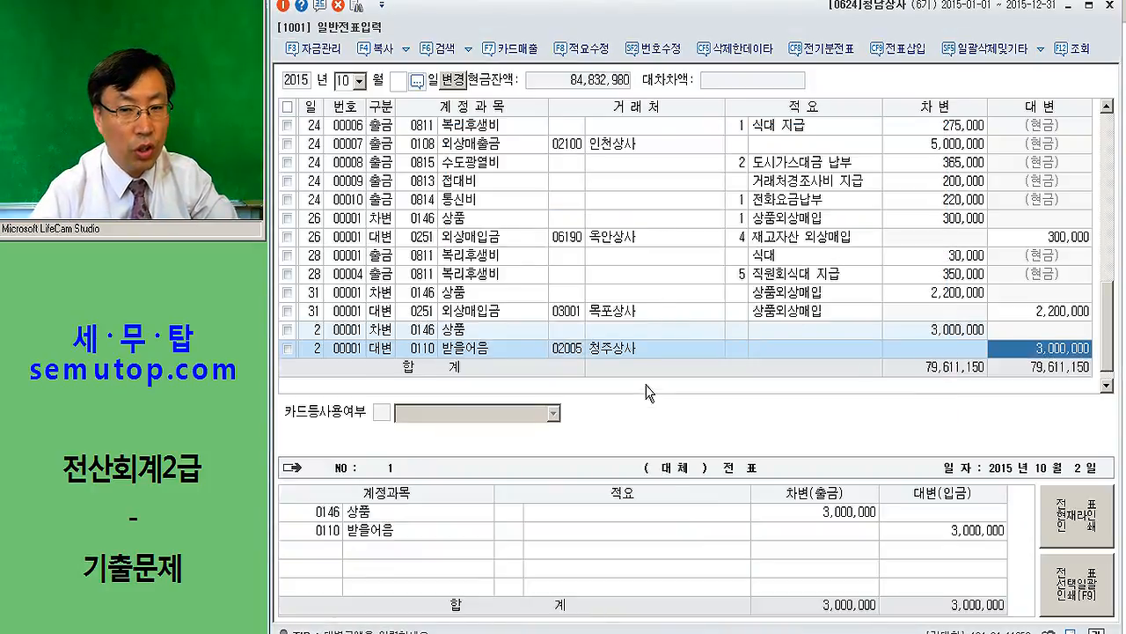
- Set the credit amount of the October 2 받을어음 line to 2,000,000
{"action": "left_click", "coordinate": [1052, 330]}
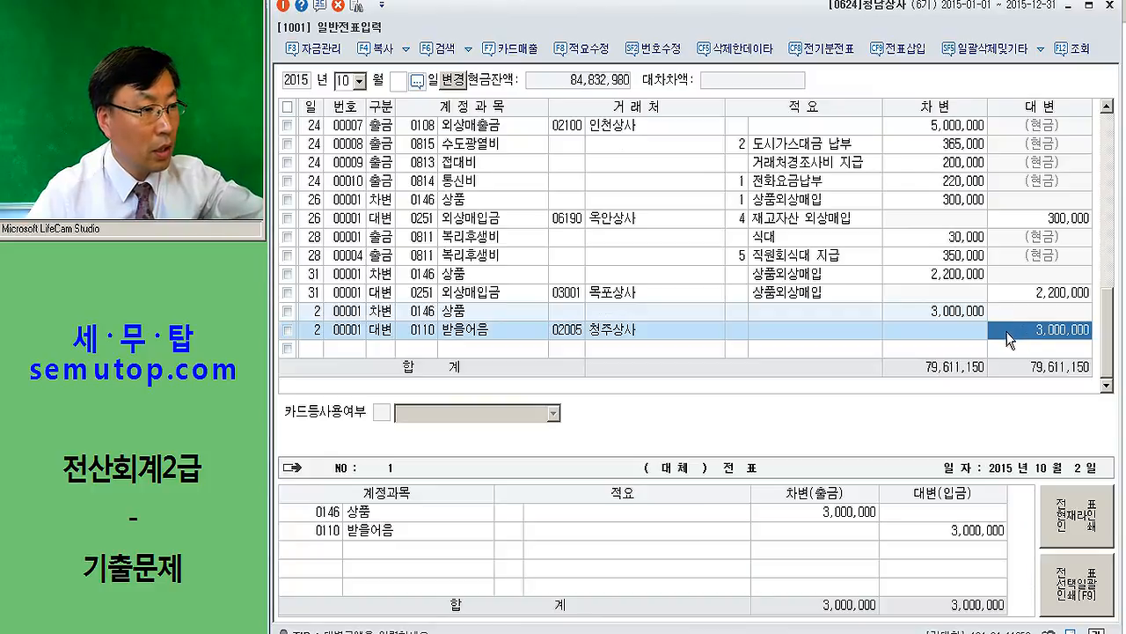
{"action": "type", "text": "2000000"}
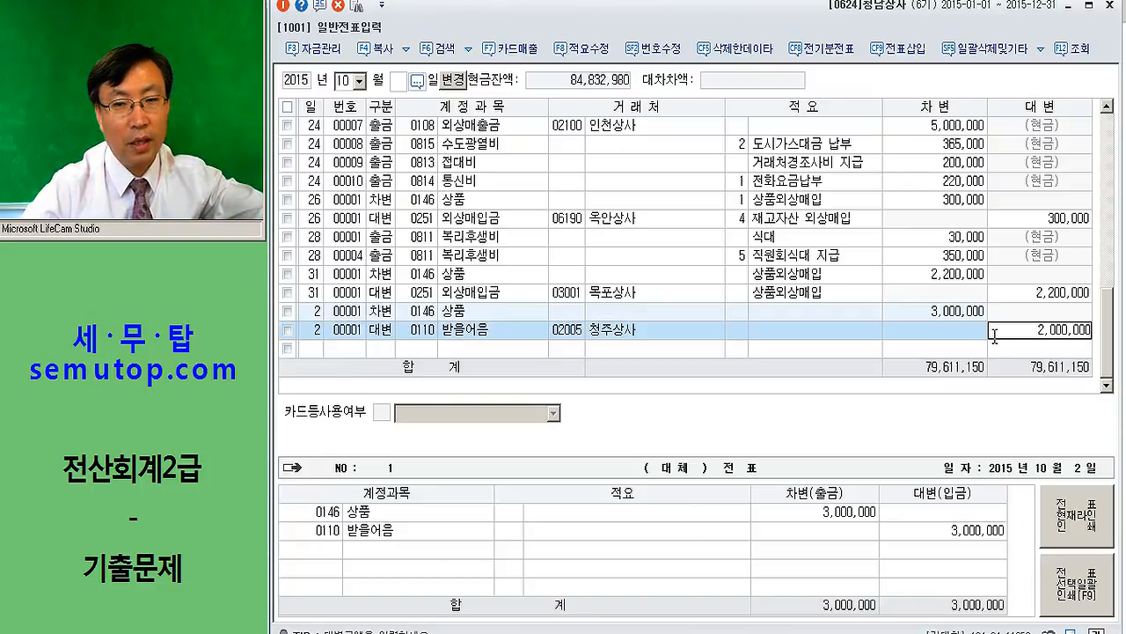
{"action": "key", "text": "Return"}
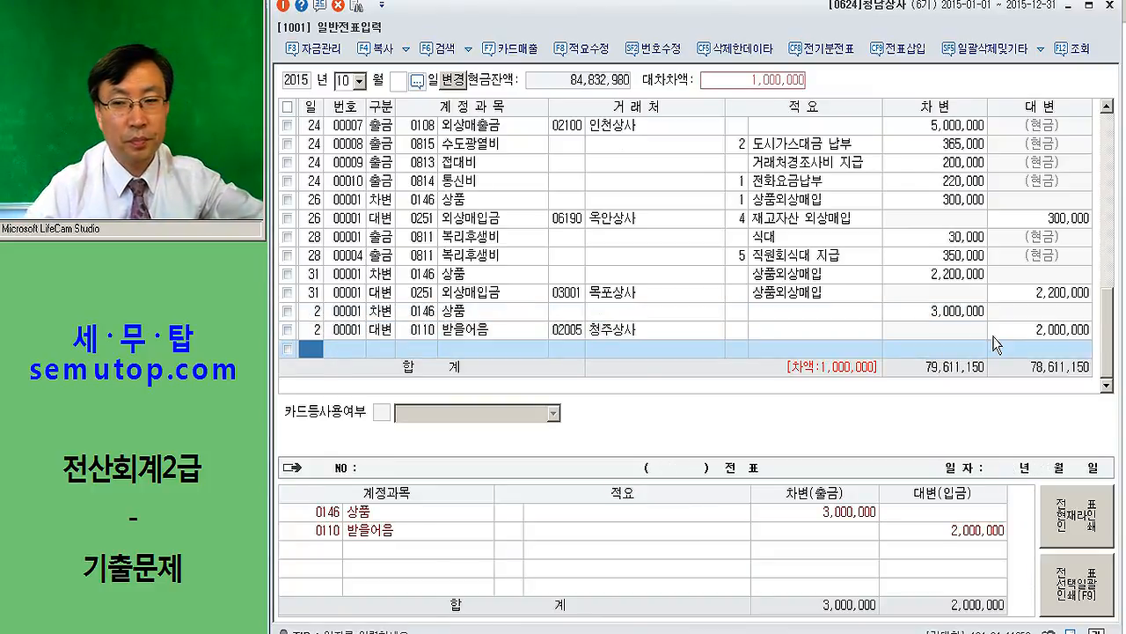
- Add an October 2 credit line for account 0252 지급어음 with vendor 춘천상사 and amount 1,000,000, leaving the description blank
{"action": "type", "text": "2"}
{"action": "key", "text": "Return"}
{"action": "type", "text": "4"}
{"action": "key", "text": "Return"}
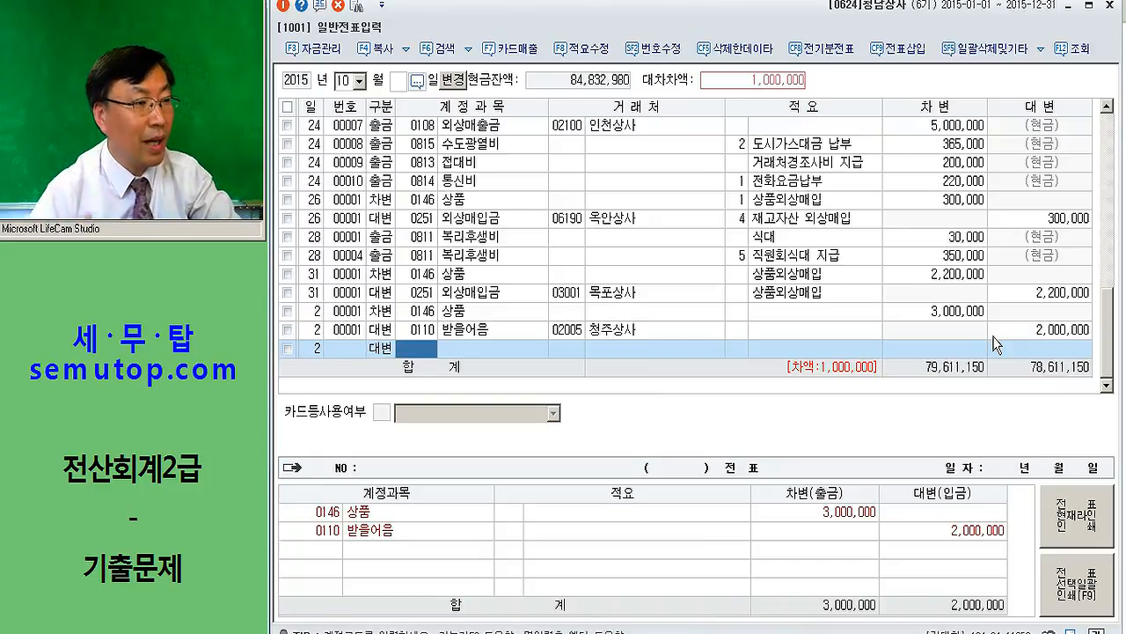
{"action": "type", "text": "252"}
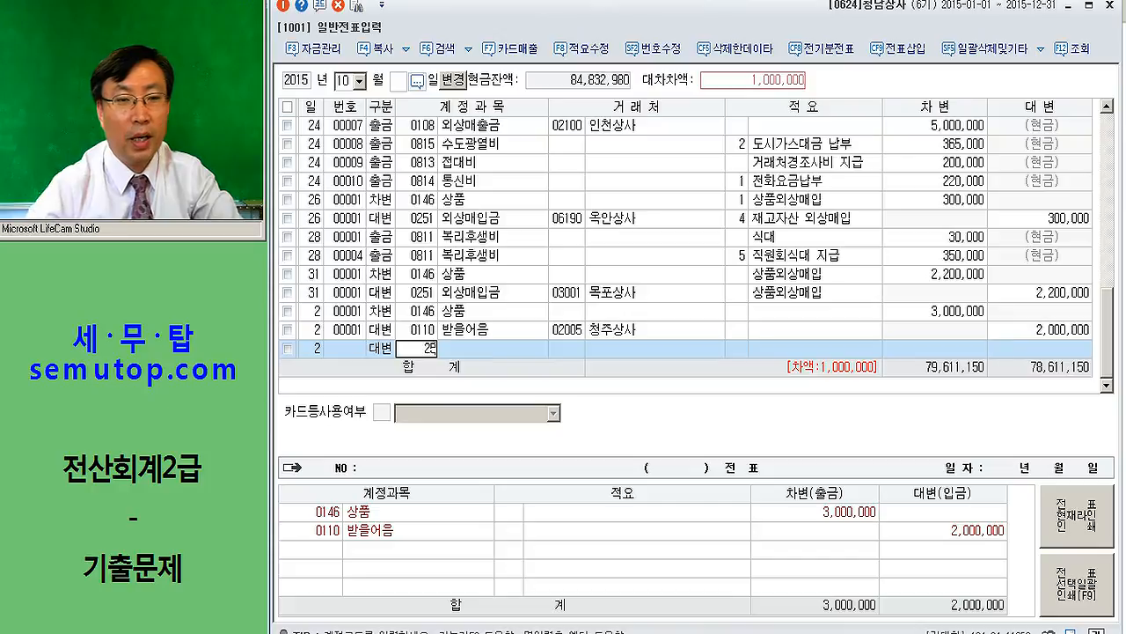
{"action": "key", "text": "Return"}
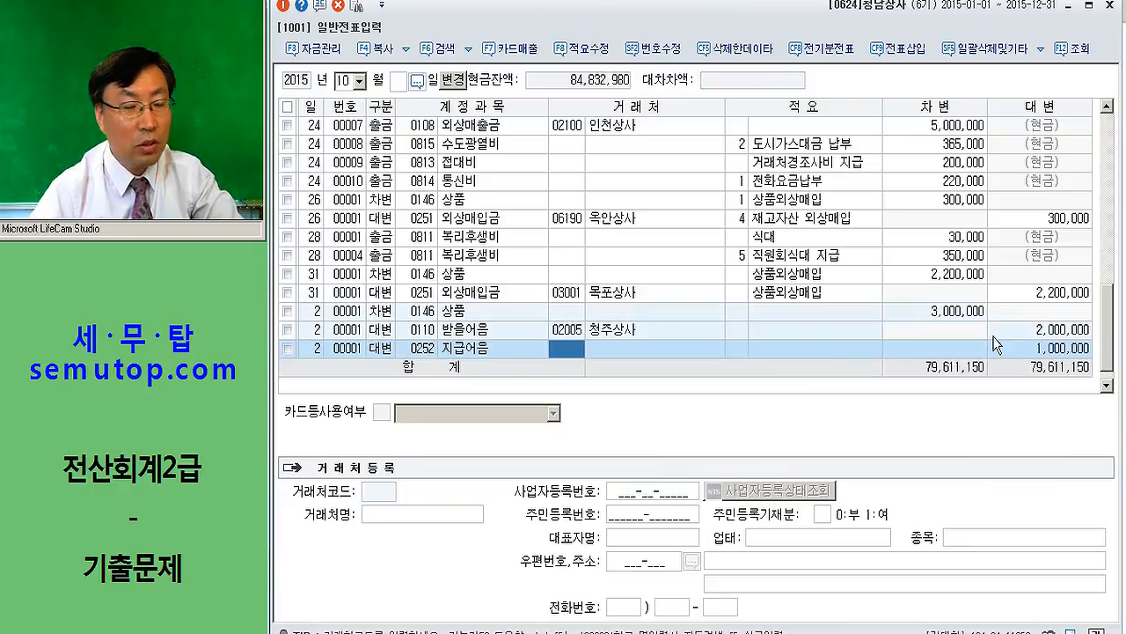
{"action": "type", "text": "춘천"}
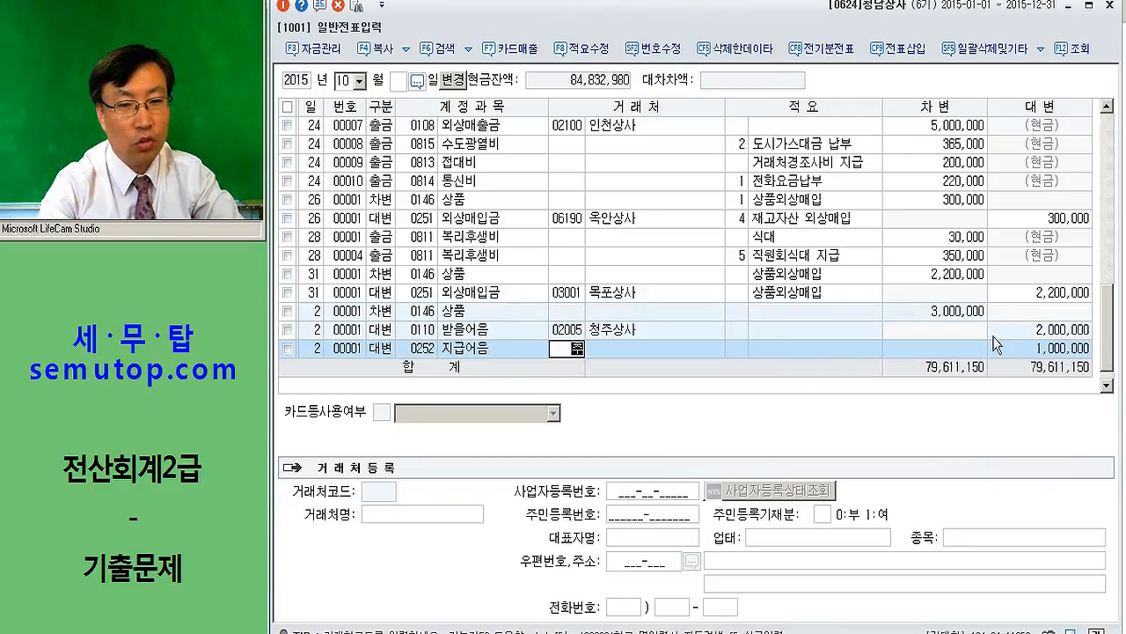
{"action": "key", "text": "Return"}
{"action": "key", "text": "Return"}
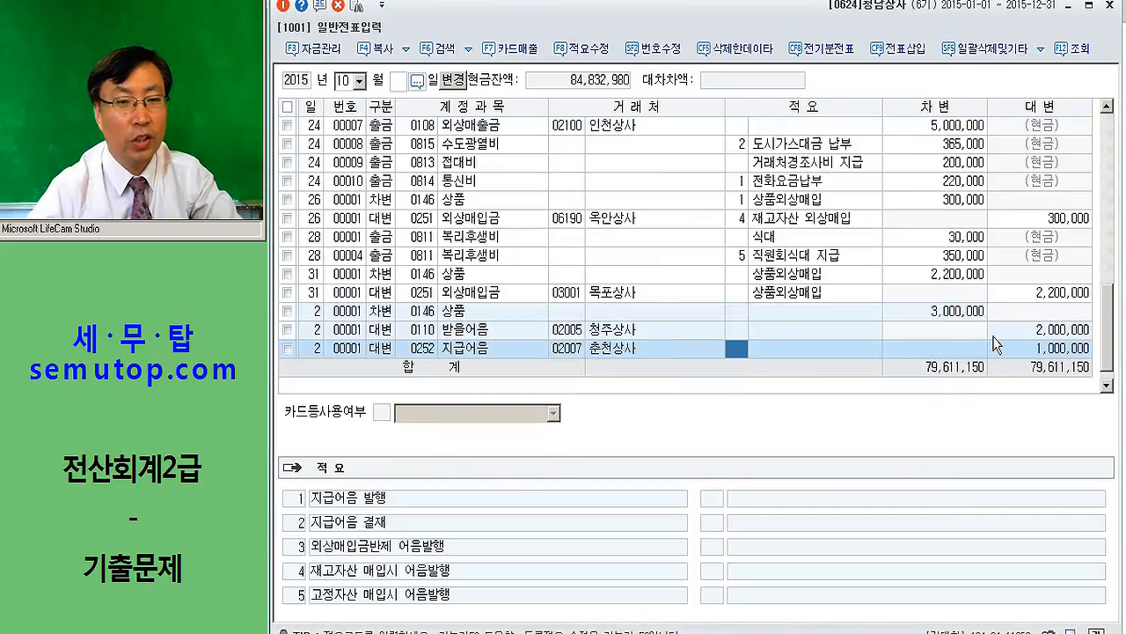
{"action": "key", "text": "Return"}
{"action": "key", "text": "Return"}
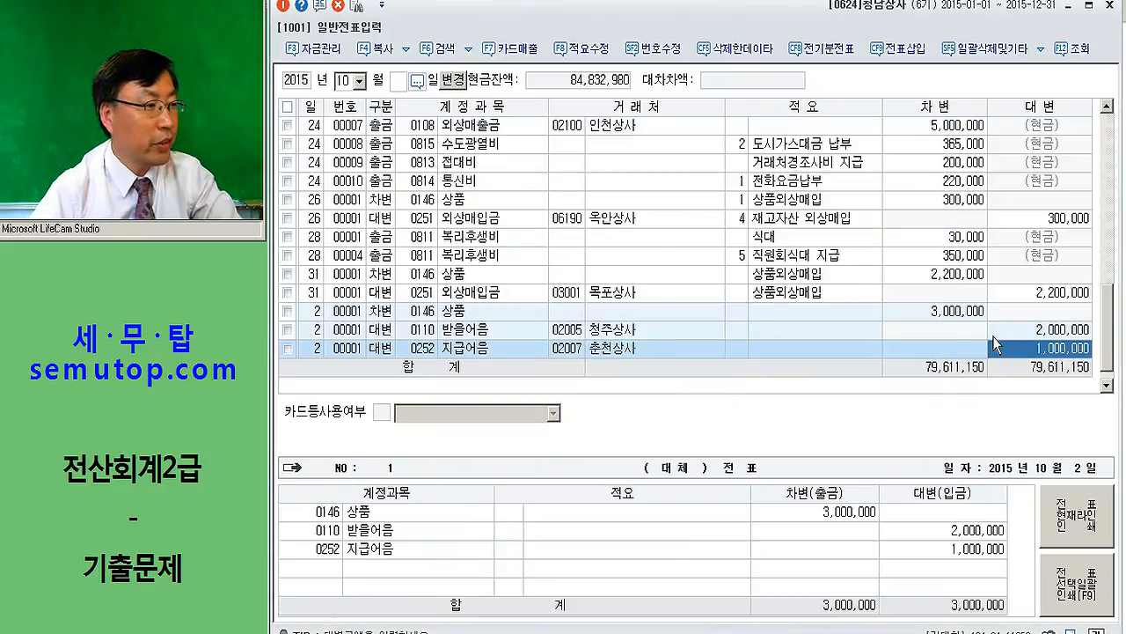
{"action": "key", "text": "Return"}
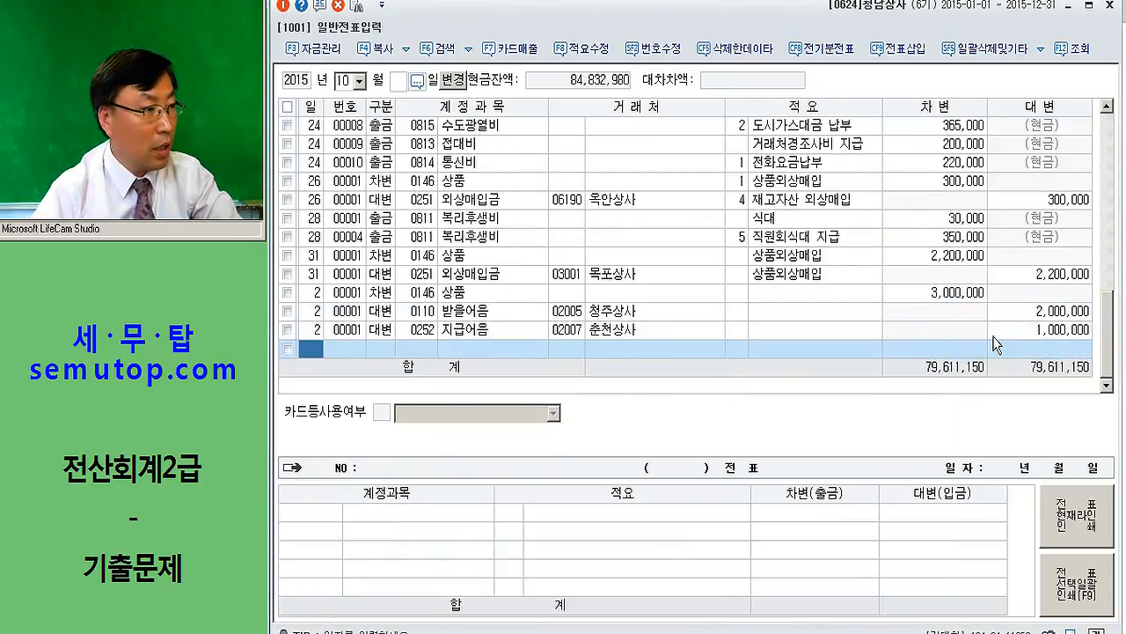
- Enter an October 23 credit line for account 0110 받을어음 with vendor 인천상사 and amount 5,000,000, leaving the description blank
{"action": "type", "text": "23"}
{"action": "key", "text": "Return"}
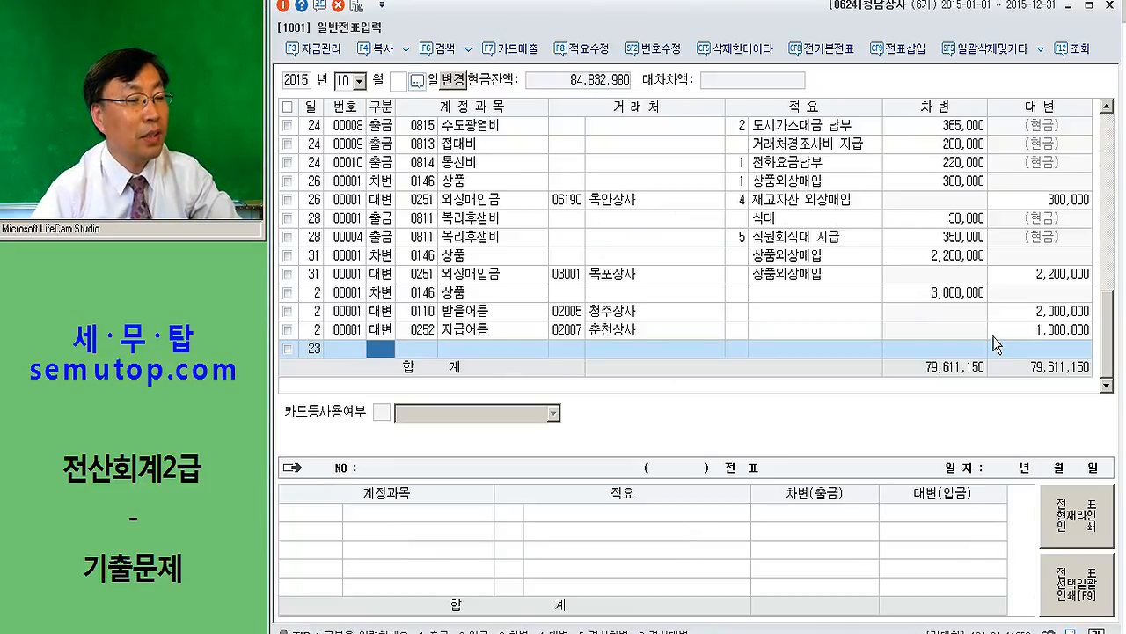
{"action": "type", "text": "4110"}
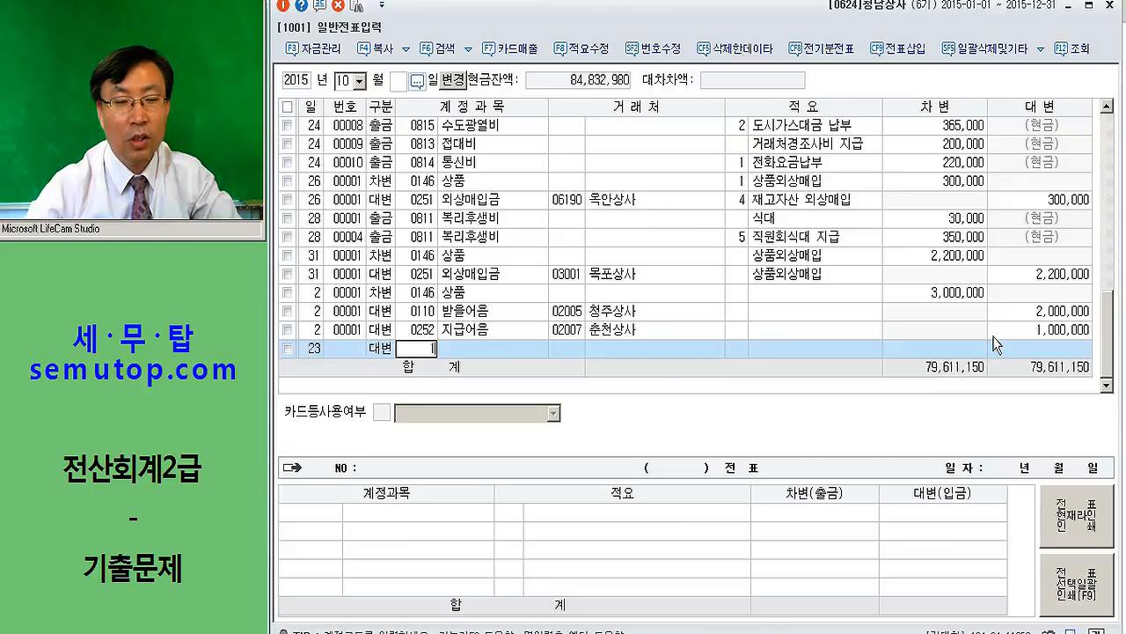
{"action": "key", "text": "Return"}
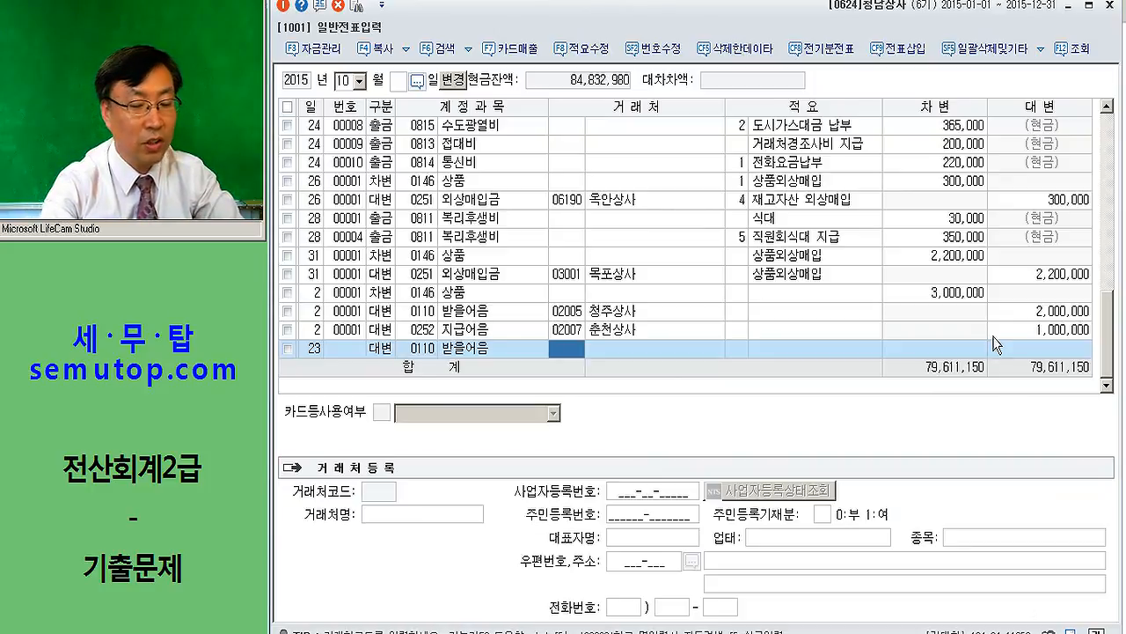
{"action": "type", "text": "인천"}
{"action": "key", "text": "Return"}
{"action": "key", "text": "Return"}
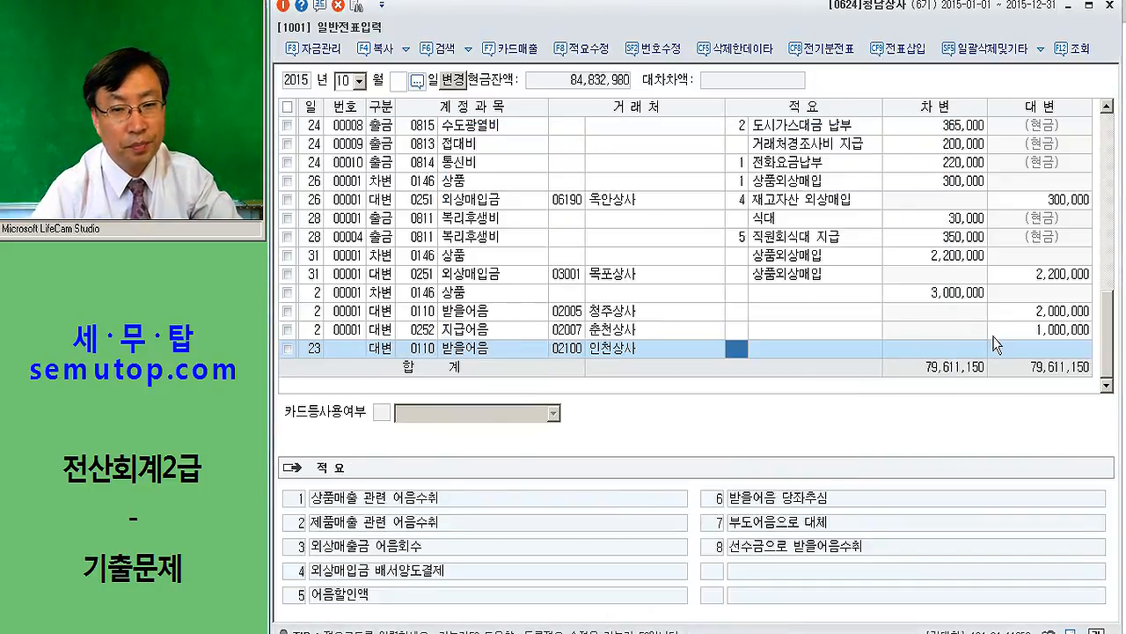
{"action": "key", "text": "Return"}
{"action": "key", "text": "Return"}
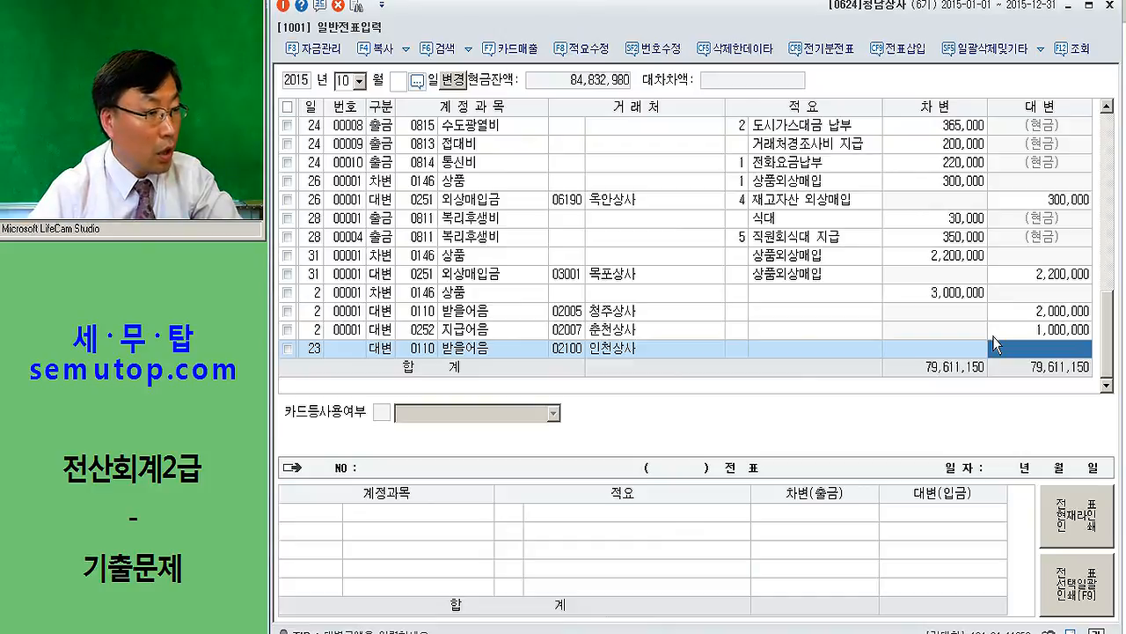
{"action": "type", "text": "5++"}
{"action": "key", "text": "Return"}
{"action": "key", "text": "Return"}
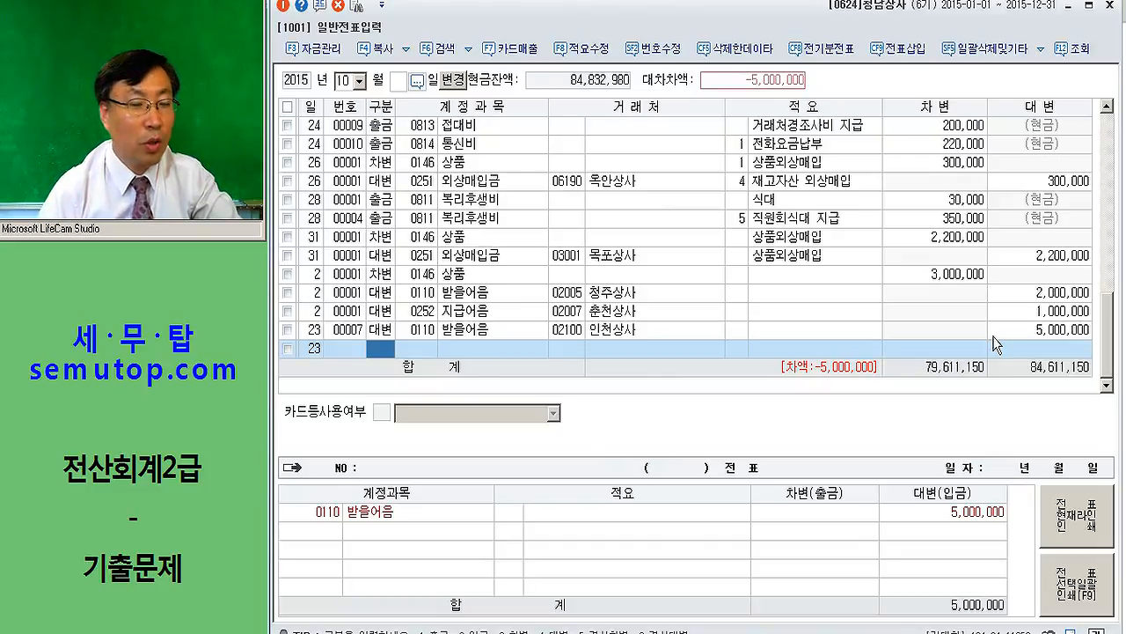
- Add an October 23 debit line for account 0956 매출채권처분손실 with amount 155,000, leaving vendor and description blank
{"action": "type", "text": "3"}
{"action": "key", "text": "Return"}
{"action": "type", "text": "매출"}
{"action": "key", "text": "Return"}
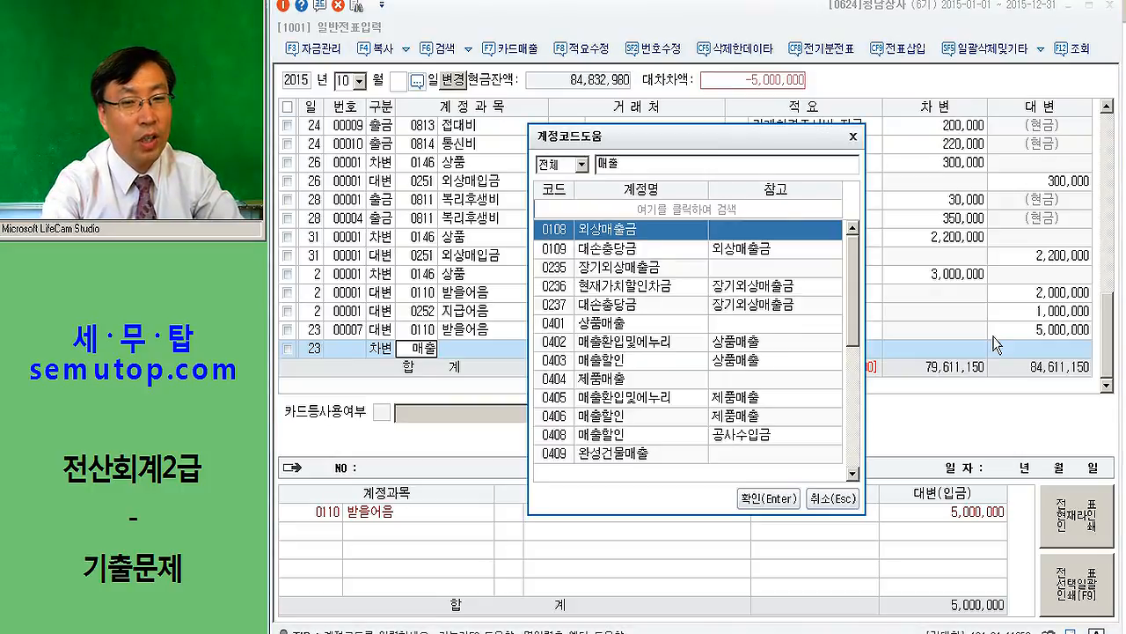
{"action": "type", "text": "채권"}
{"action": "key", "text": "Return"}
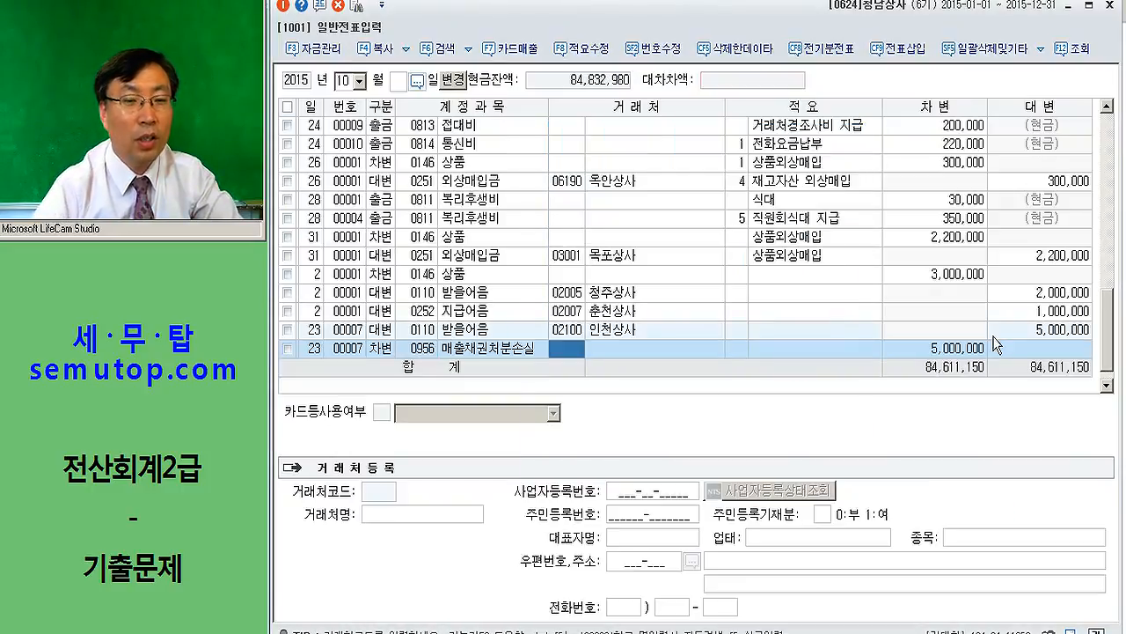
{"action": "key", "text": "Return"}
{"action": "key", "text": "Return"}
{"action": "key", "text": "Return"}
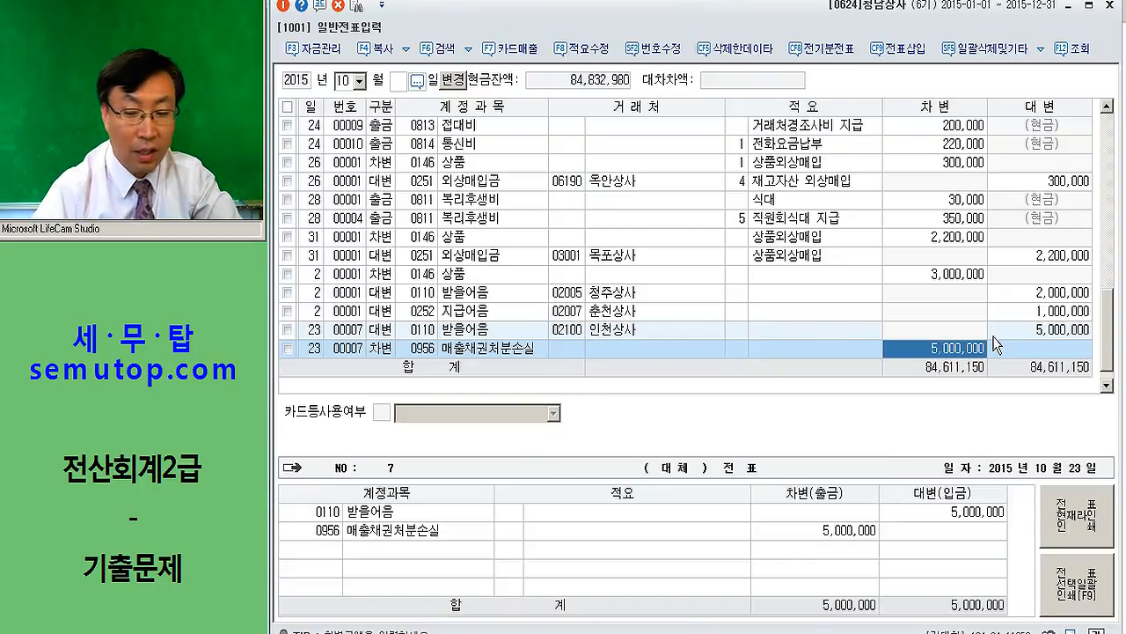
{"action": "type", "text": "155000"}
{"action": "key", "text": "Return"}
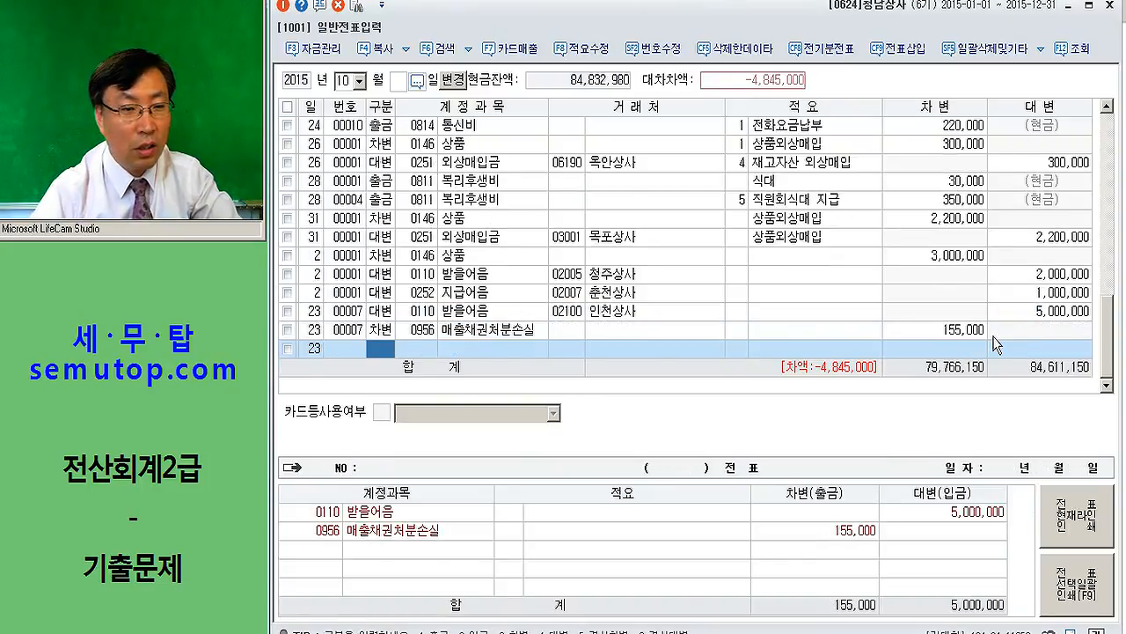
- Add an October 23 debit line for account 0103 보통예금 with amount 4,845,000, leaving vendor and description blank
{"action": "type", "text": "3"}
{"action": "key", "text": "Return"}
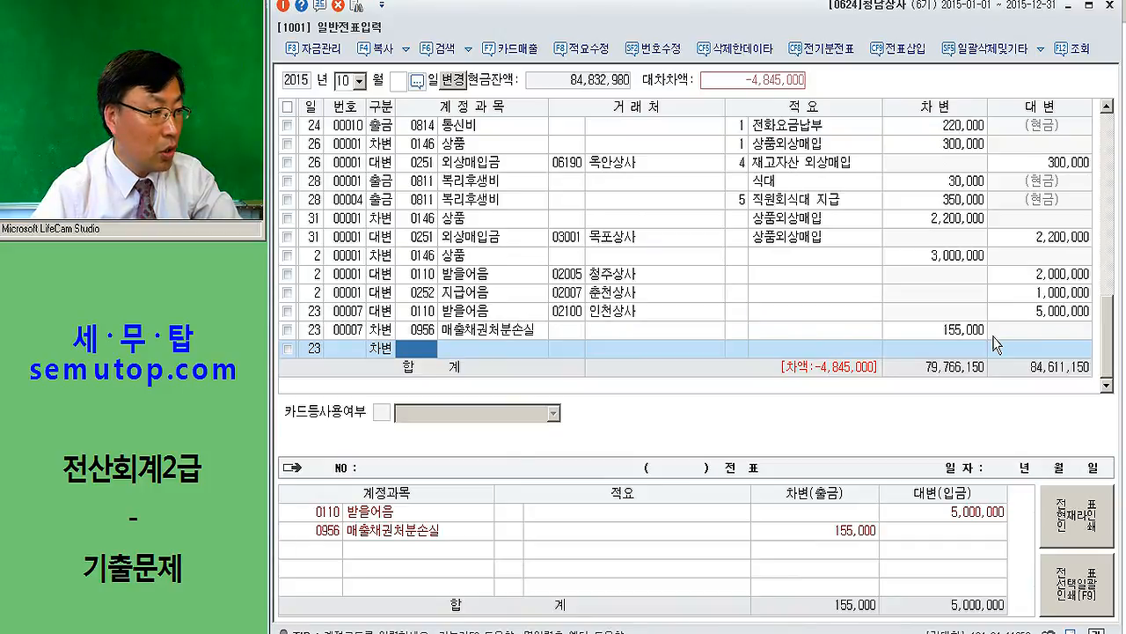
{"action": "type", "text": "103"}
{"action": "key", "text": "Return"}
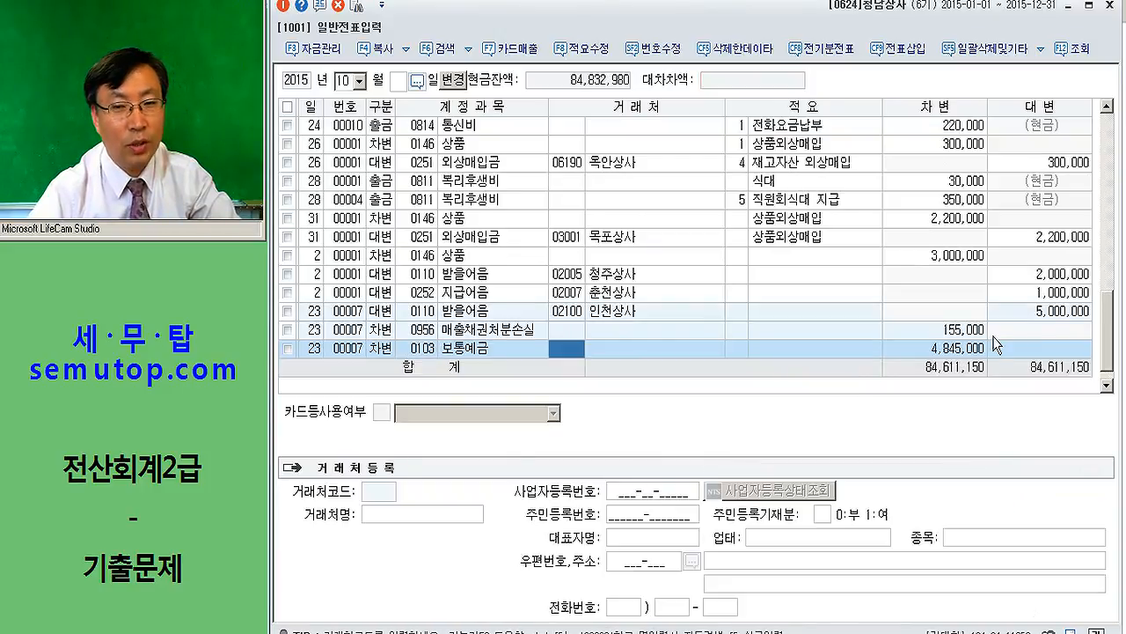
{"action": "key", "text": "Return"}
{"action": "key", "text": "Return"}
{"action": "key", "text": "Return"}
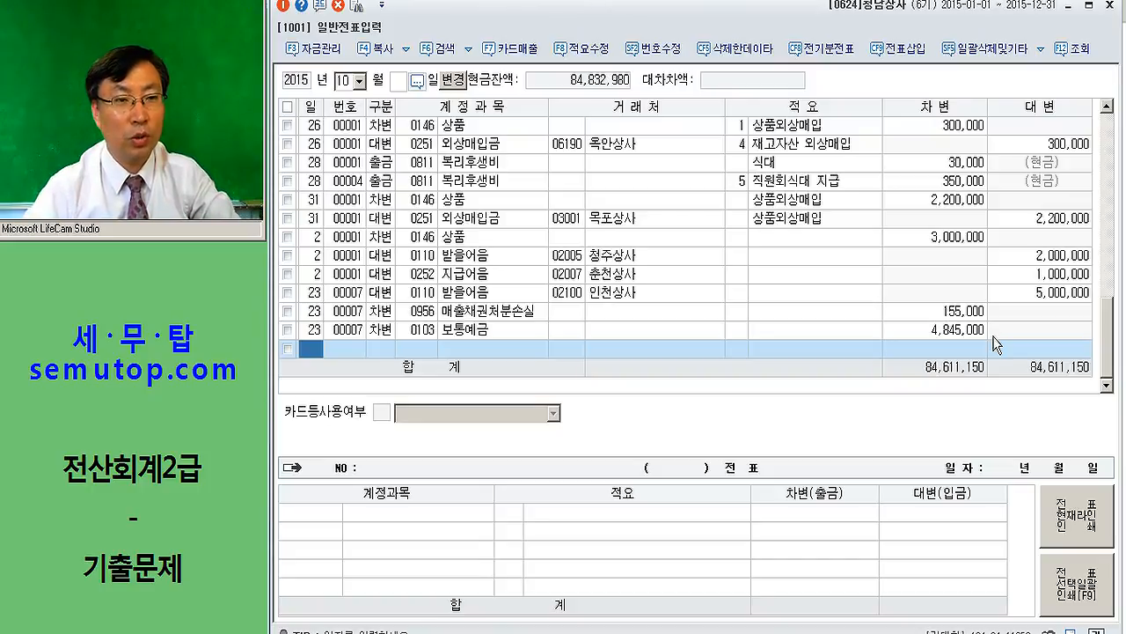
- Find the existing October 18 voucher and limit the October voucher list to day 18
{"action": "scroll", "coordinate": [781, 352], "scroll_direction": "up", "scroll_amount": 4}
{"action": "left_click", "coordinate": [332, 144]}
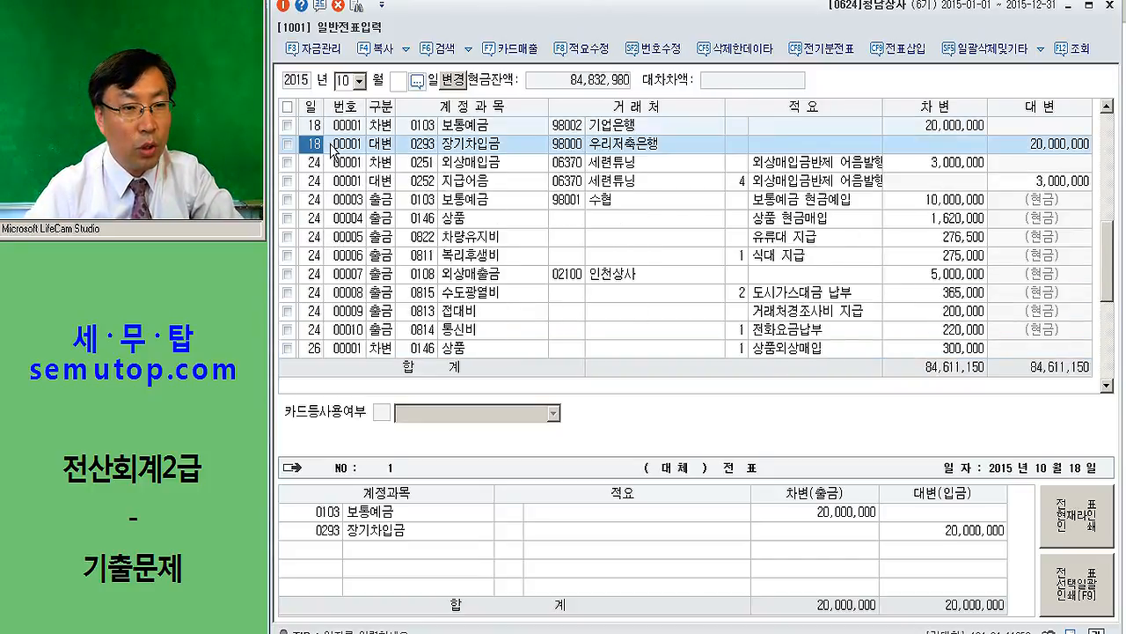
{"action": "scroll", "coordinate": [378, 264], "scroll_direction": "up", "scroll_amount": 2}
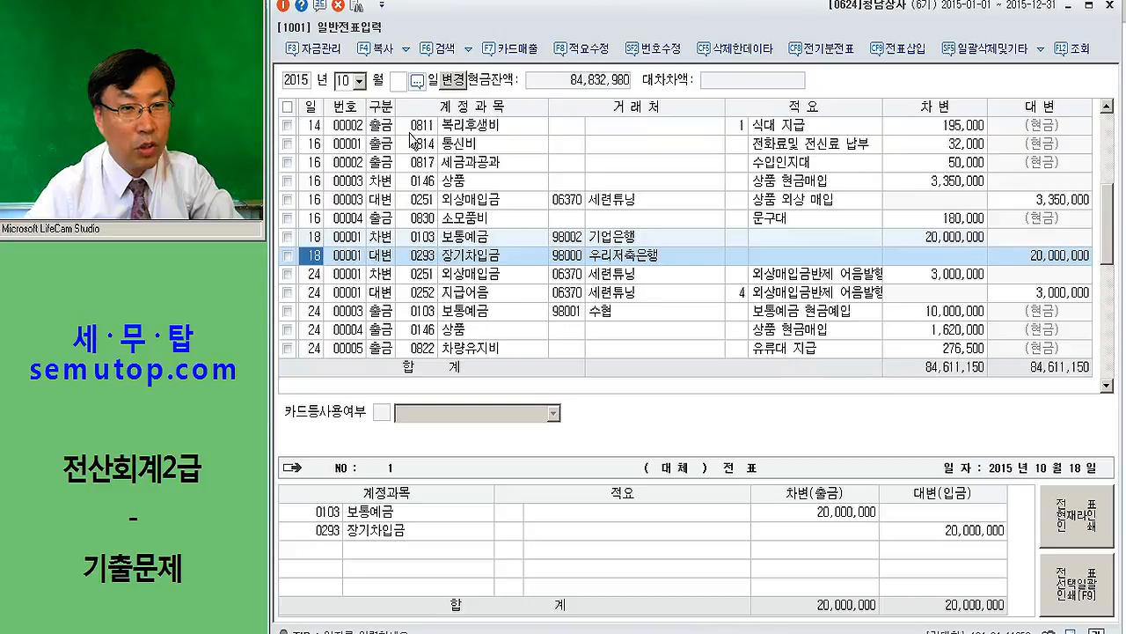
{"action": "left_click", "coordinate": [398, 83]}
{"action": "type", "text": "18"}
{"action": "key", "text": "Return"}
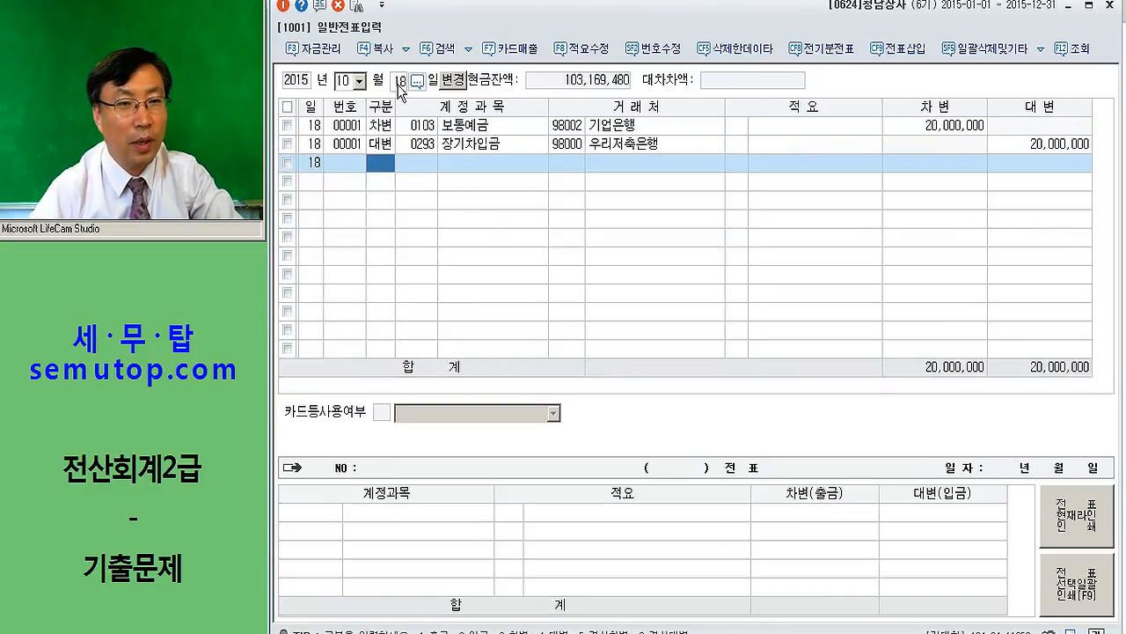
- Set the debit amount of the October 18 보통예금 line for 기업은행 to 19,500,000
{"action": "key", "text": "Up"}
{"action": "key", "text": "Up"}
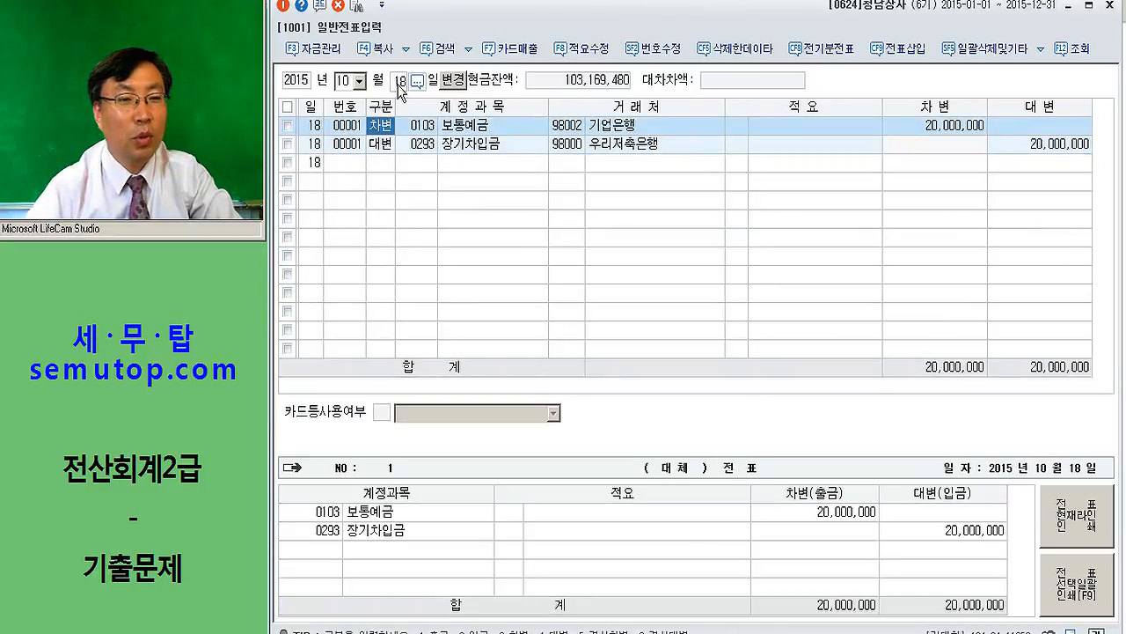
{"action": "key", "text": "Down"}
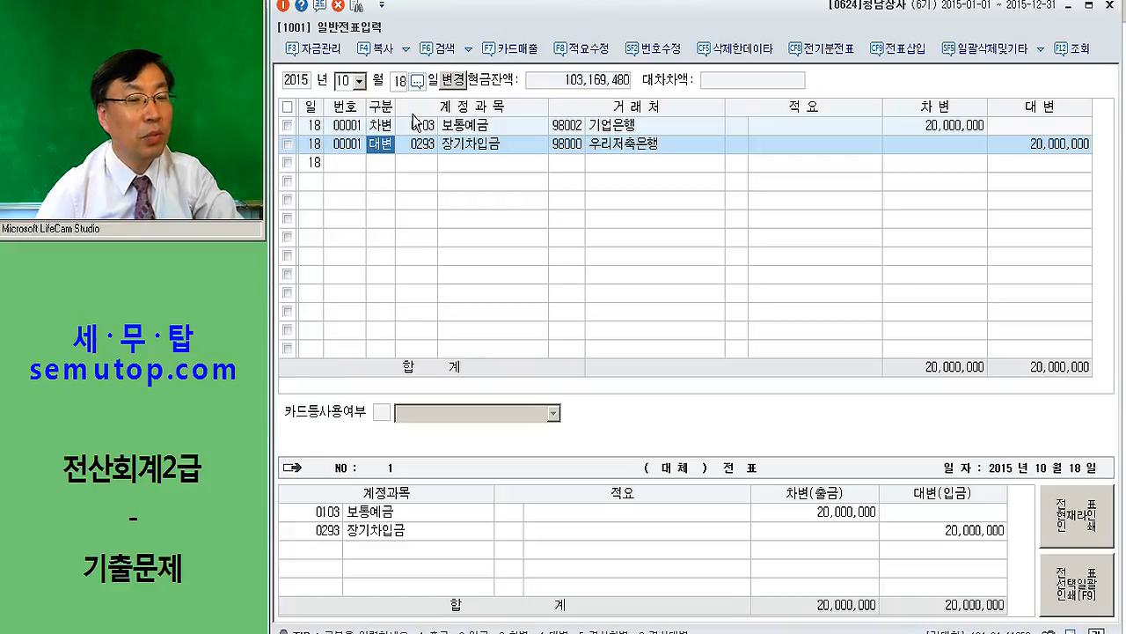
{"action": "left_click", "coordinate": [1005, 142]}
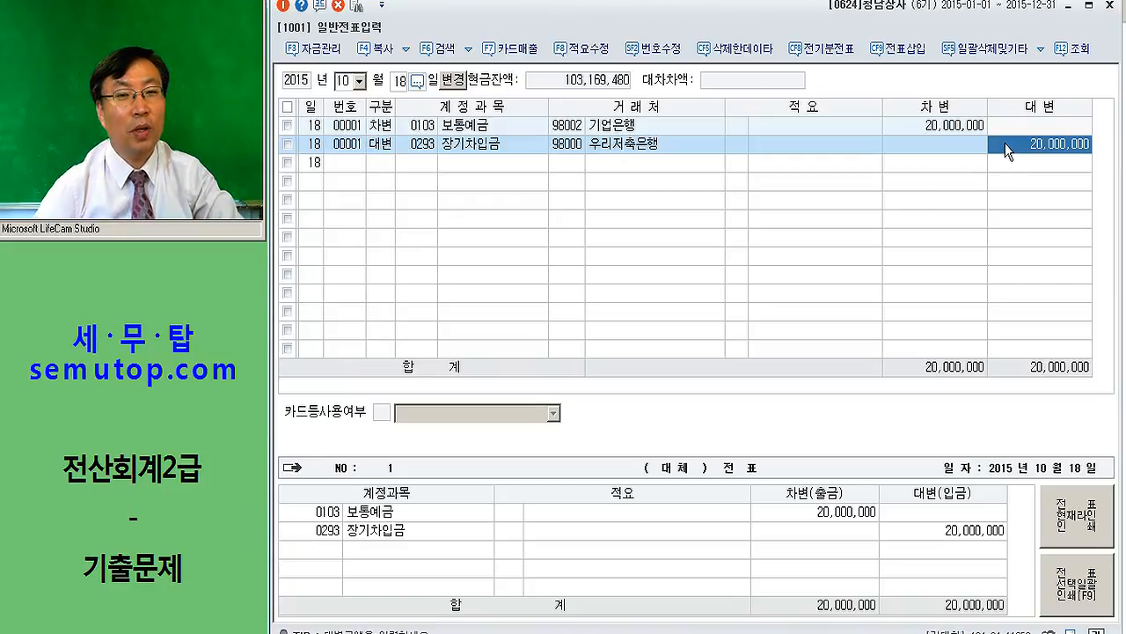
{"action": "left_click", "coordinate": [931, 129]}
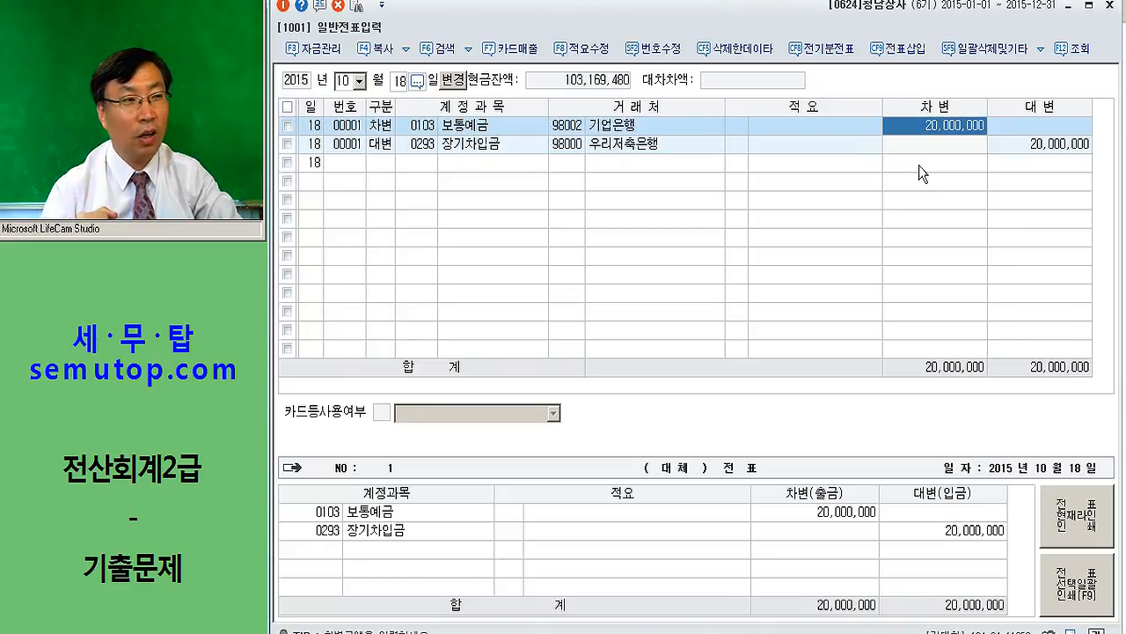
{"action": "type", "text": "19500000"}
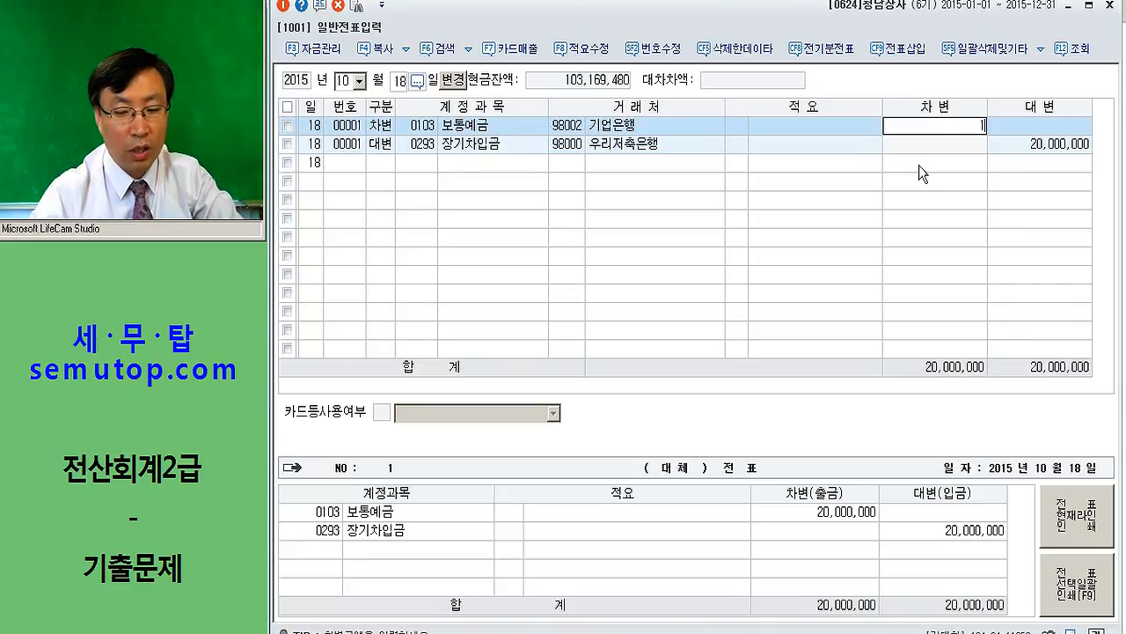
{"action": "key", "text": "Return"}
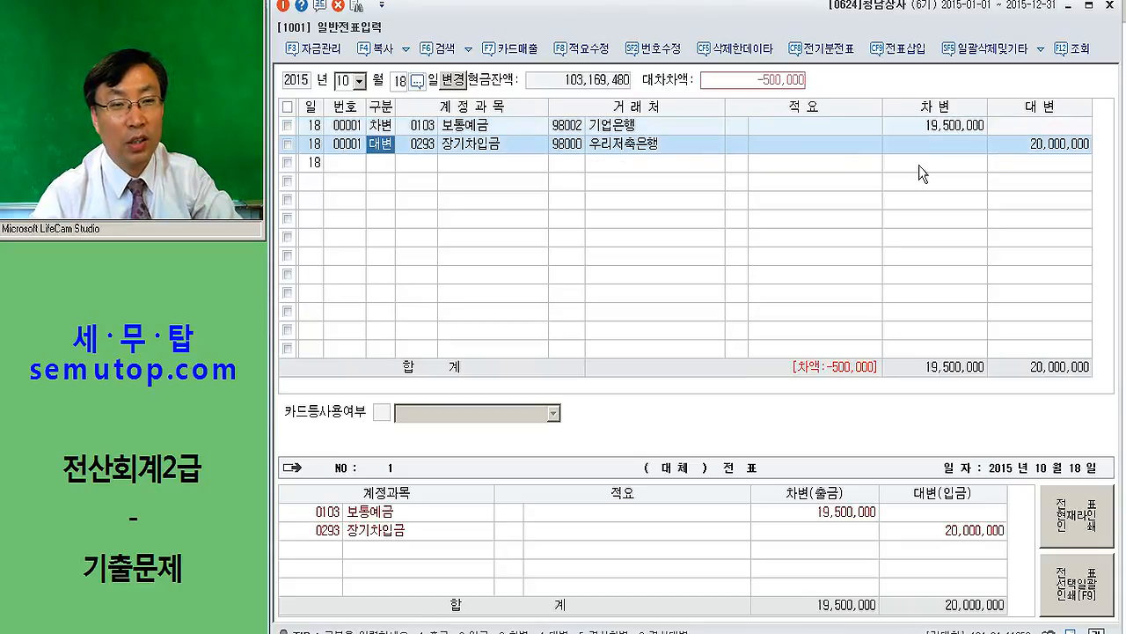
- Add an October 18 debit line for account 0951 이자비용 with amount 500,000, leaving vendor and description blank
{"action": "key", "text": "Return"}
{"action": "key", "text": "Return"}
{"action": "key", "text": "Return"}
{"action": "key", "text": "Return"}
{"action": "key", "text": "Return"}
{"action": "type", "text": "3"}
{"action": "type", "text": "이자"}
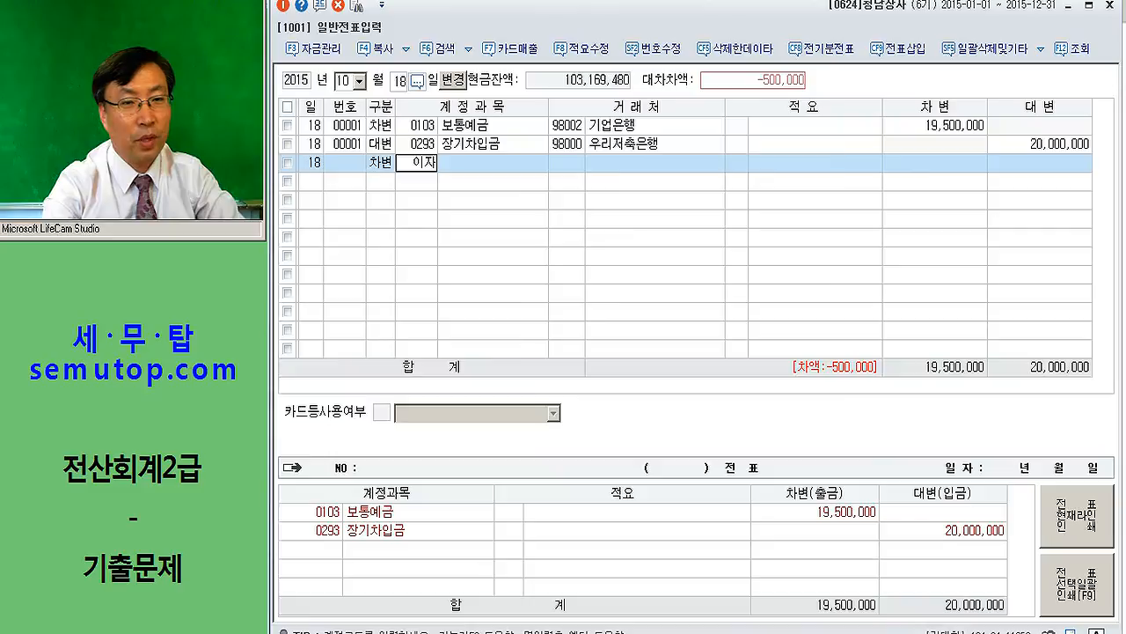
{"action": "key", "text": "Return"}
{"action": "key", "text": "Down"}
{"action": "key", "text": "Down"}
{"action": "key", "text": "Down"}
{"action": "key", "text": "Down"}
{"action": "key", "text": "Return"}
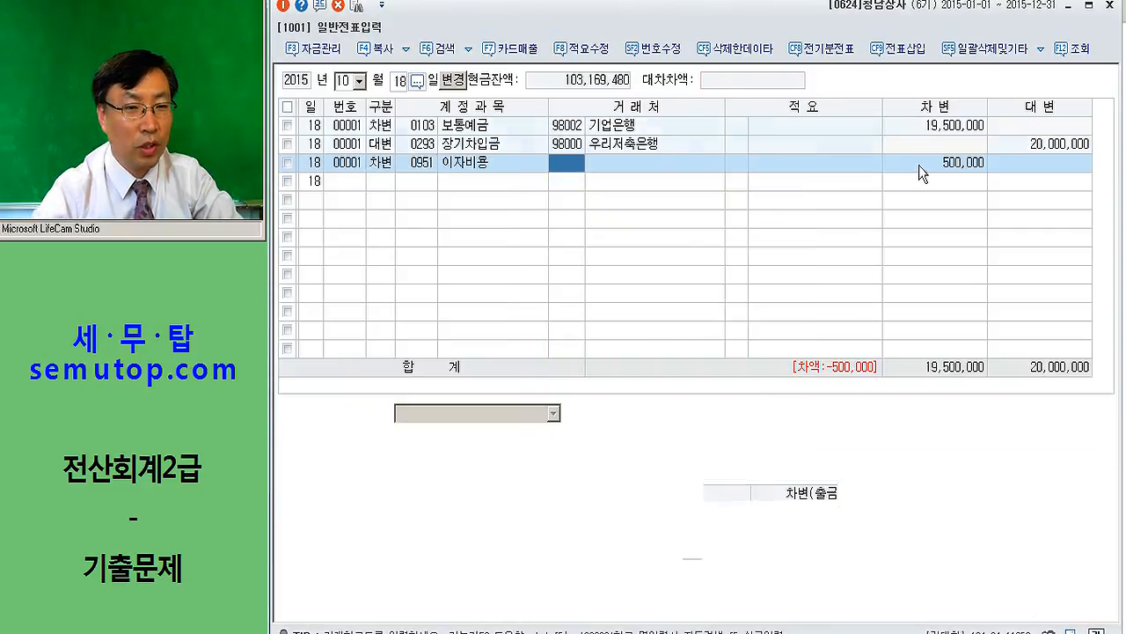
{"action": "key", "text": "Return"}
{"action": "key", "text": "Return"}
{"action": "key", "text": "Return"}
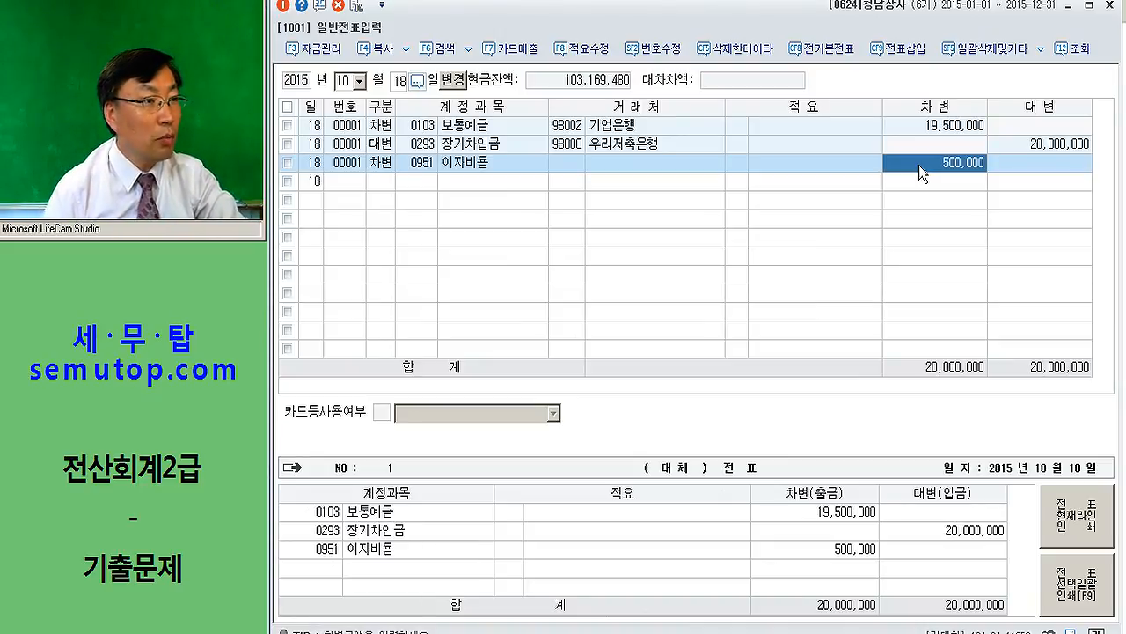
- Change the account of the October 18 credit line for 우리저축은행 to 0260 단기차입금
{"action": "left_click", "coordinate": [419, 146]}
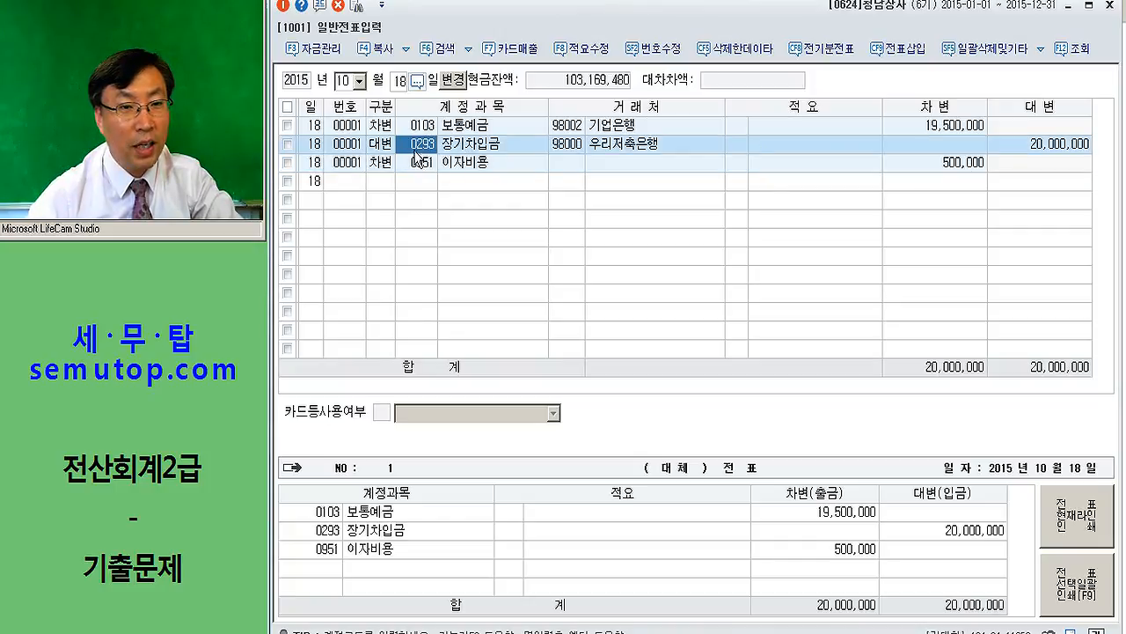
{"action": "type", "text": "단기"}
{"action": "key", "text": "Return"}
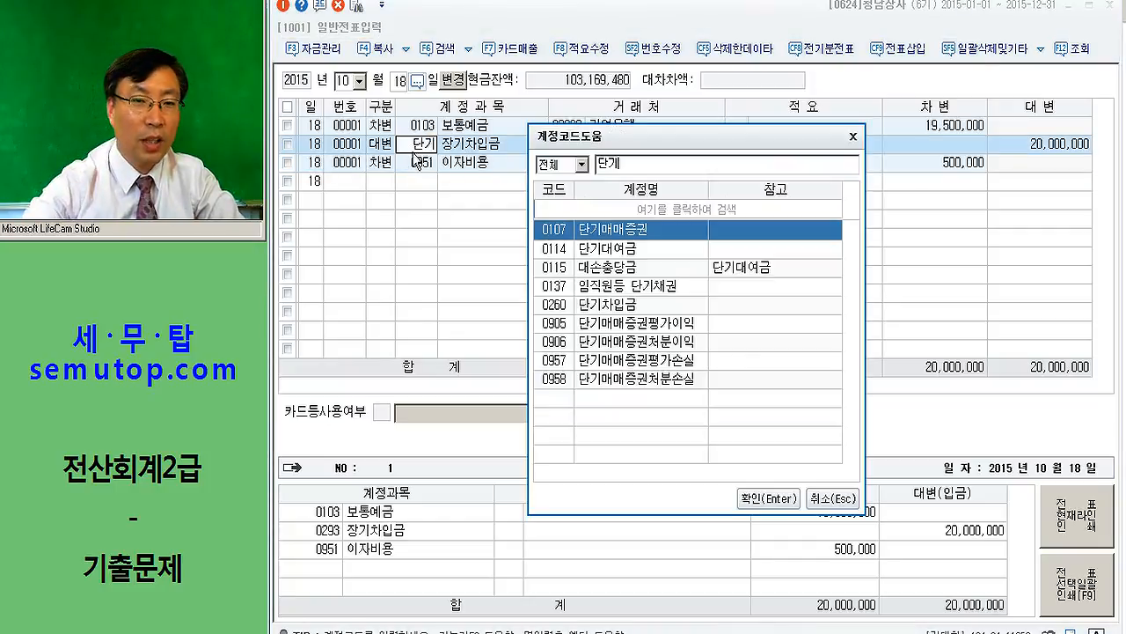
{"action": "key", "text": "Down"}
{"action": "key", "text": "Down"}
{"action": "key", "text": "Down"}
{"action": "key", "text": "Down"}
{"action": "key", "text": "Return"}
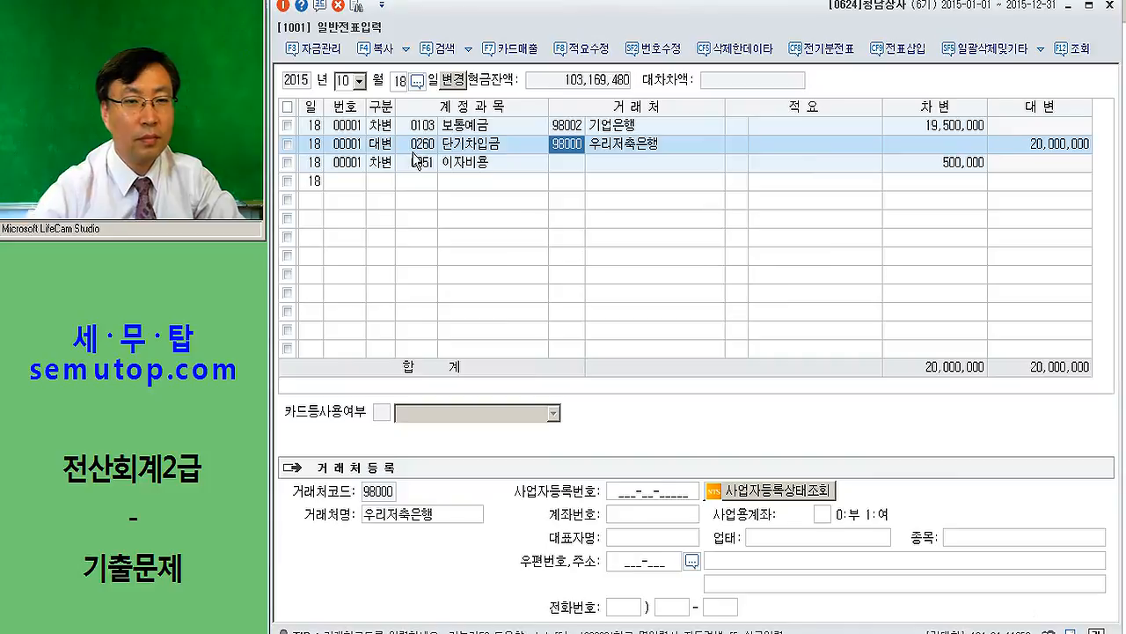
- Bring up the November 17 vouchers and go through the existing 외상매출금 and 상품매출 lines
{"action": "left_click", "coordinate": [413, 151]}
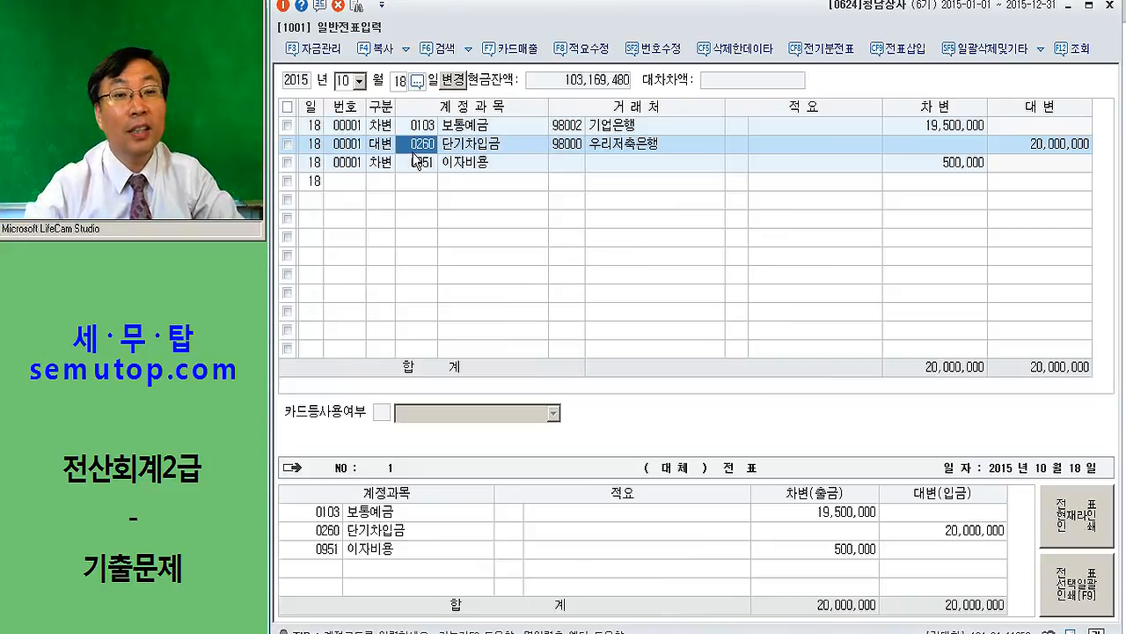
{"action": "key", "text": "Down"}
{"action": "key", "text": "Down"}
{"action": "type", "text": "11"}
{"action": "key", "text": "Return"}
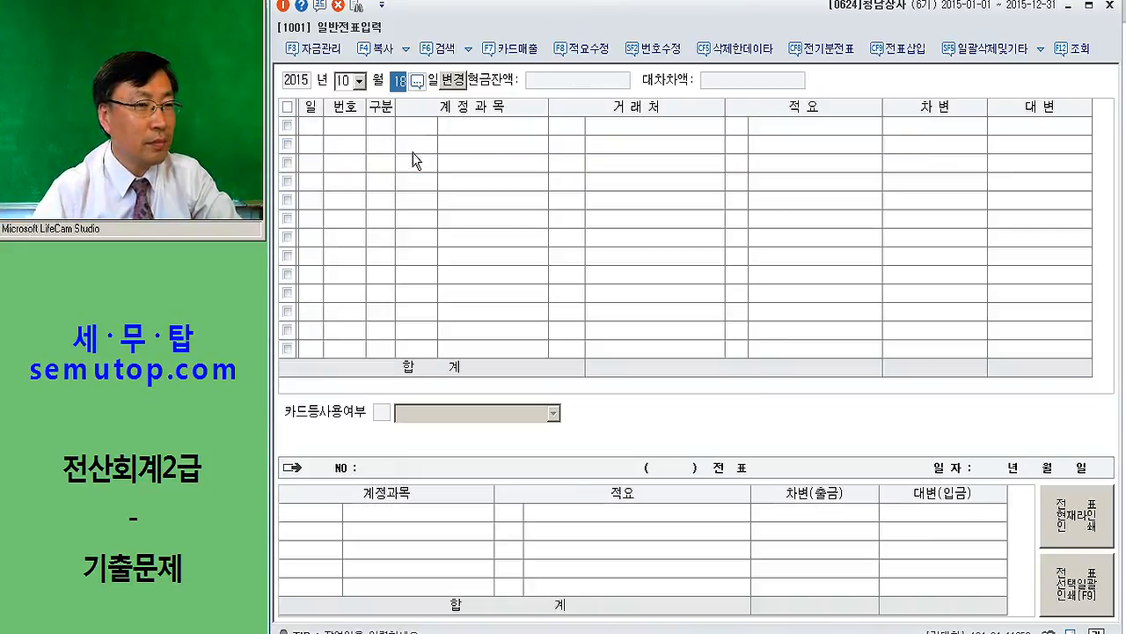
{"action": "type", "text": "17"}
{"action": "key", "text": "Return"}
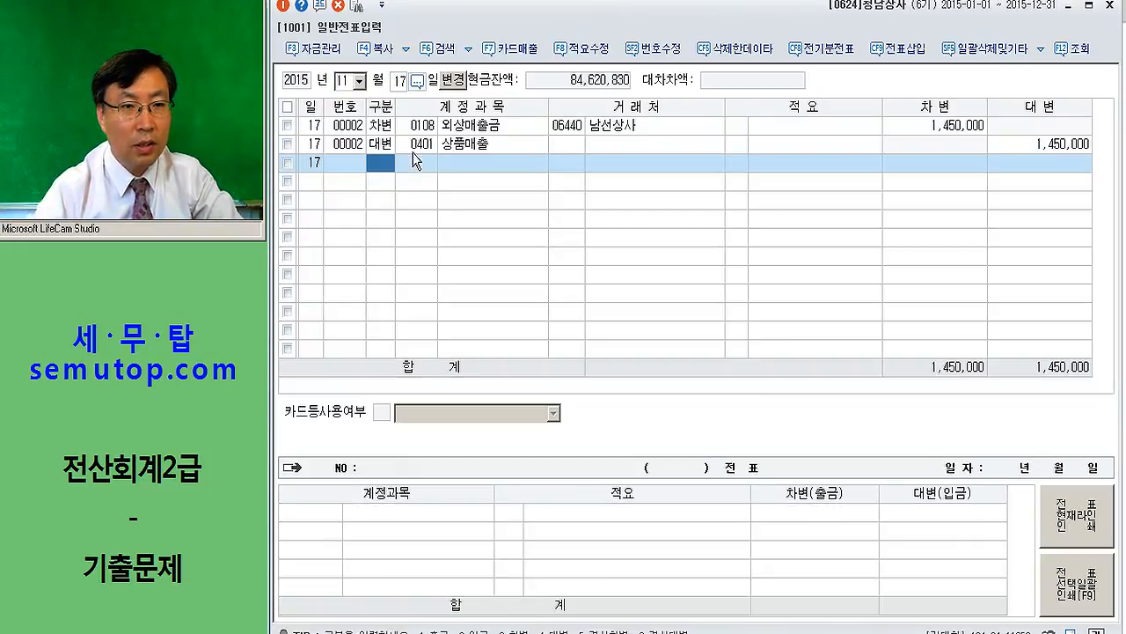
{"action": "key", "text": "Up"}
{"action": "key", "text": "Up"}
{"action": "key", "text": "Down"}
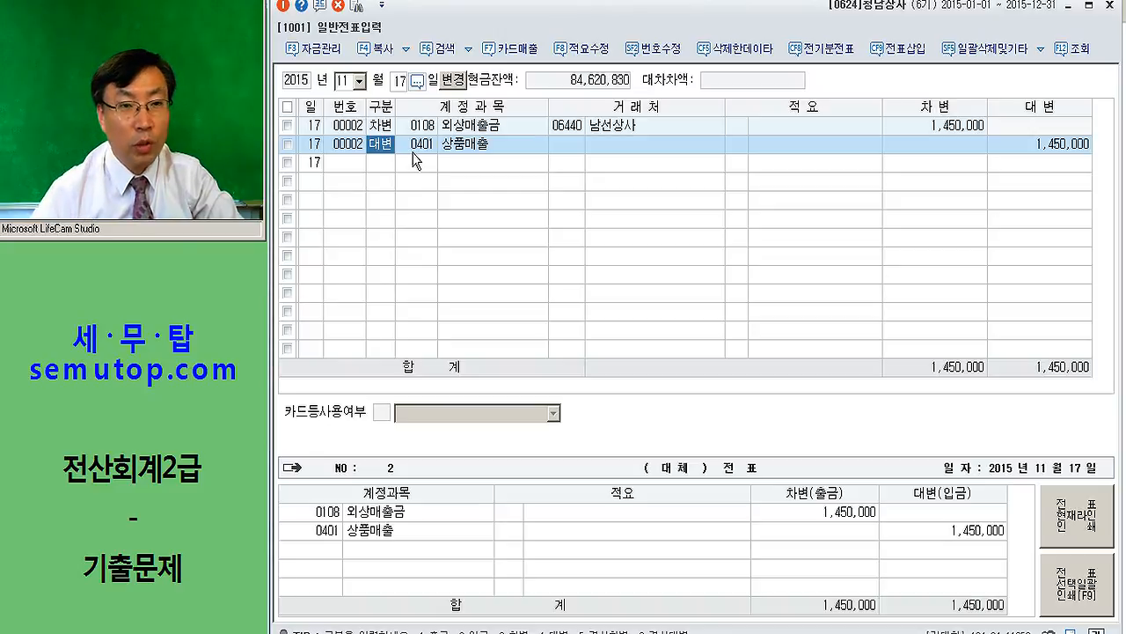
- Add a November 17 credit line for account 0101 현금 with amount 30,000, leaving vendor and description blank
{"action": "left_click", "coordinate": [1005, 131]}
{"action": "left_click", "coordinate": [1008, 146]}
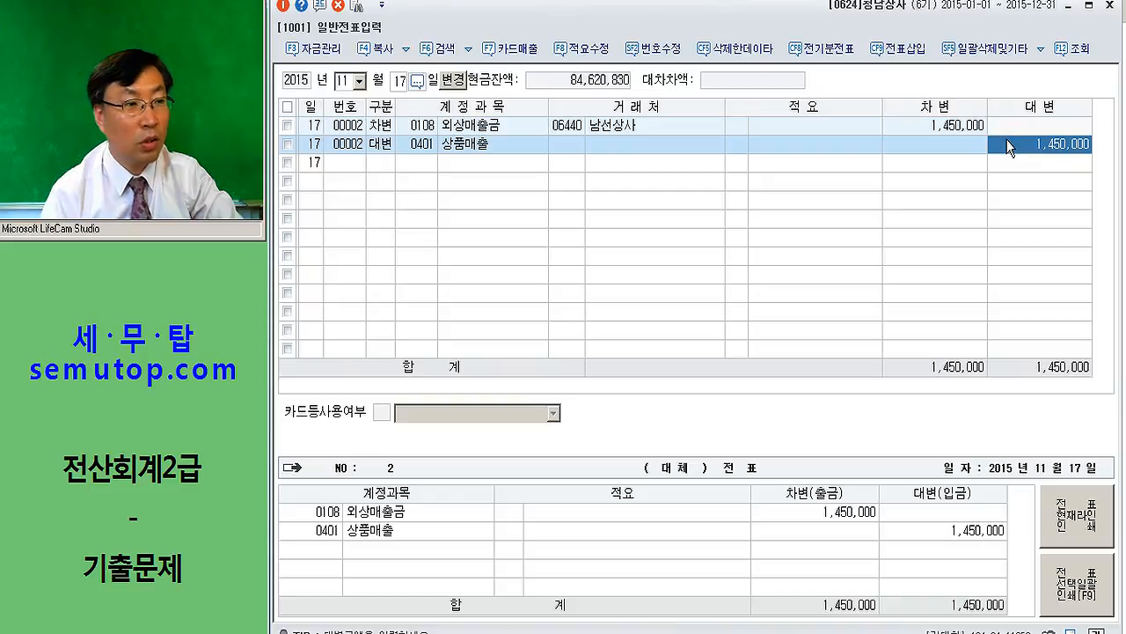
{"action": "key", "text": "Return"}
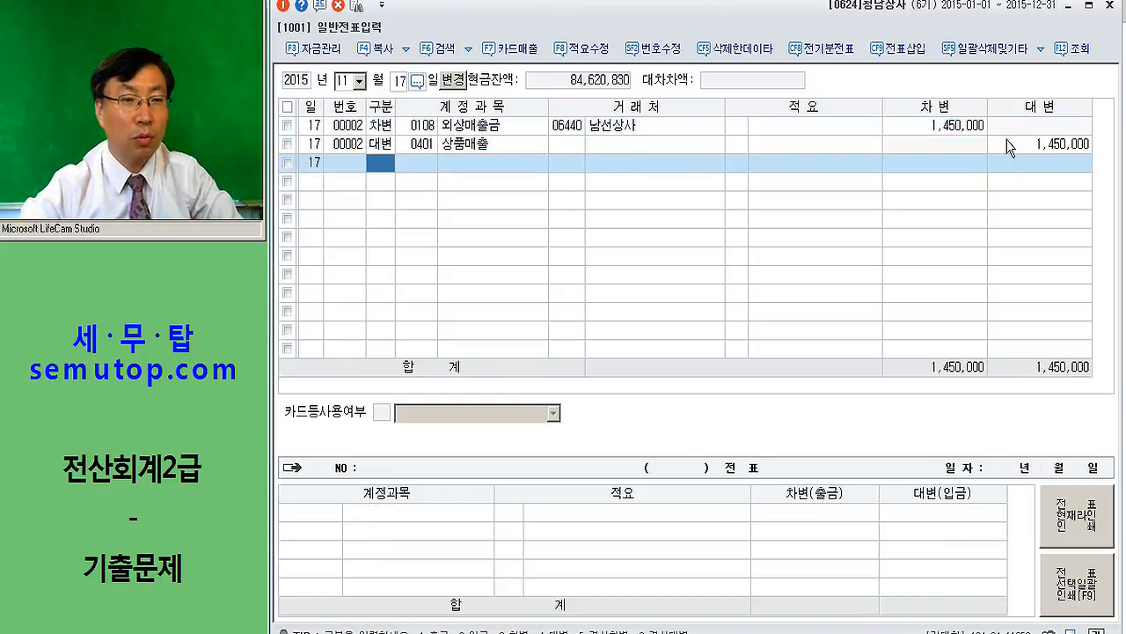
{"action": "type", "text": "4"}
{"action": "key", "text": "Return"}
{"action": "type", "text": "101"}
{"action": "key", "text": "Return"}
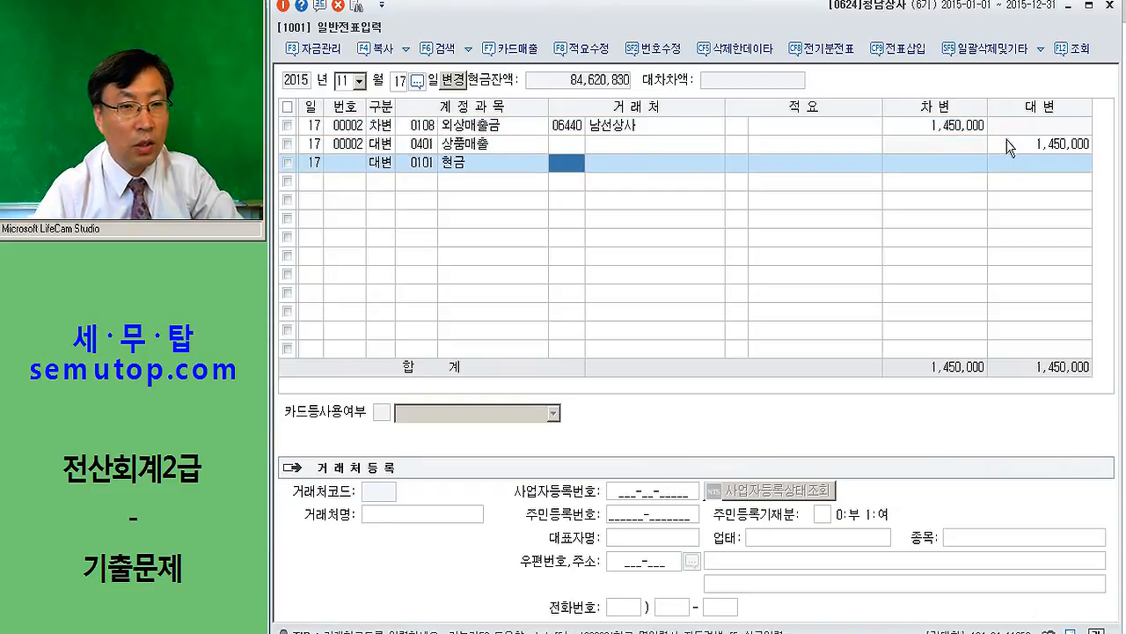
{"action": "key", "text": "Return"}
{"action": "key", "text": "Return"}
{"action": "key", "text": "Return"}
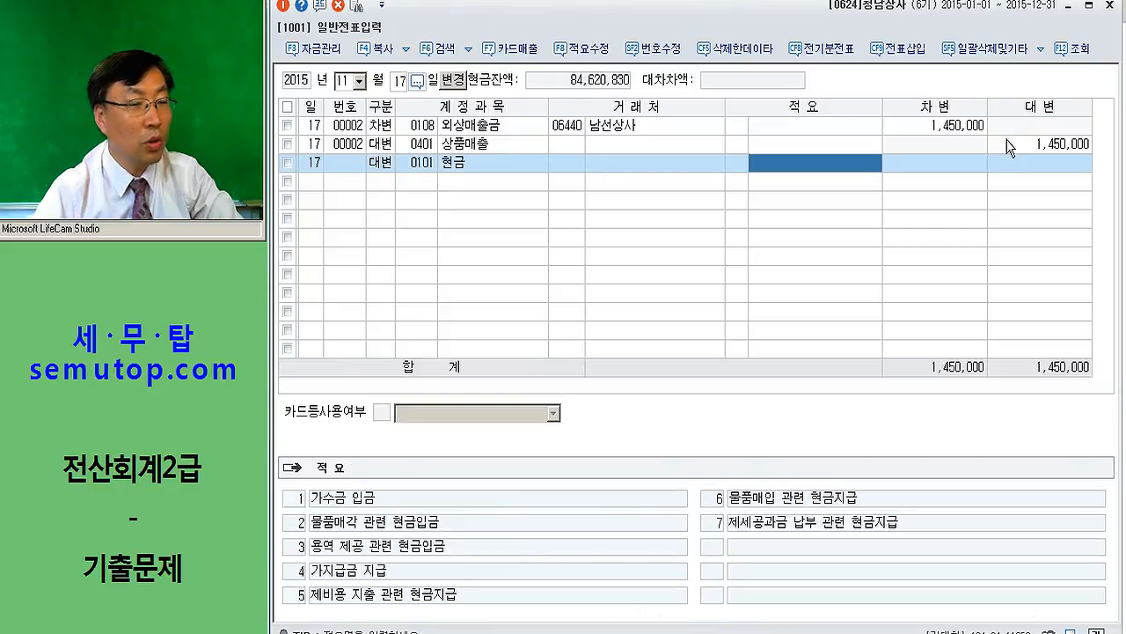
{"action": "key", "text": "Return"}
{"action": "type", "text": "30000"}
{"action": "key", "text": "Return"}
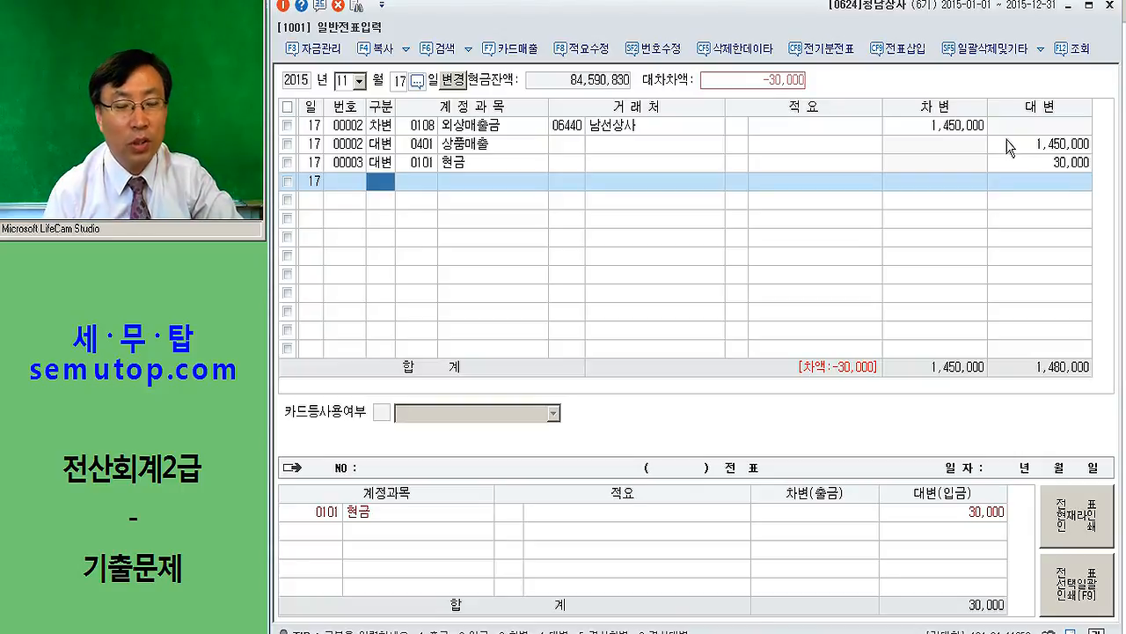
- Add a November 17 debit line for account 0824 운반비 with amount 30,000, leaving vendor and description blank
{"action": "type", "text": "3"}
{"action": "key", "text": "Return"}
{"action": "type", "text": "824"}
{"action": "key", "text": "Return"}
{"action": "key", "text": "Return"}
{"action": "key", "text": "Return"}
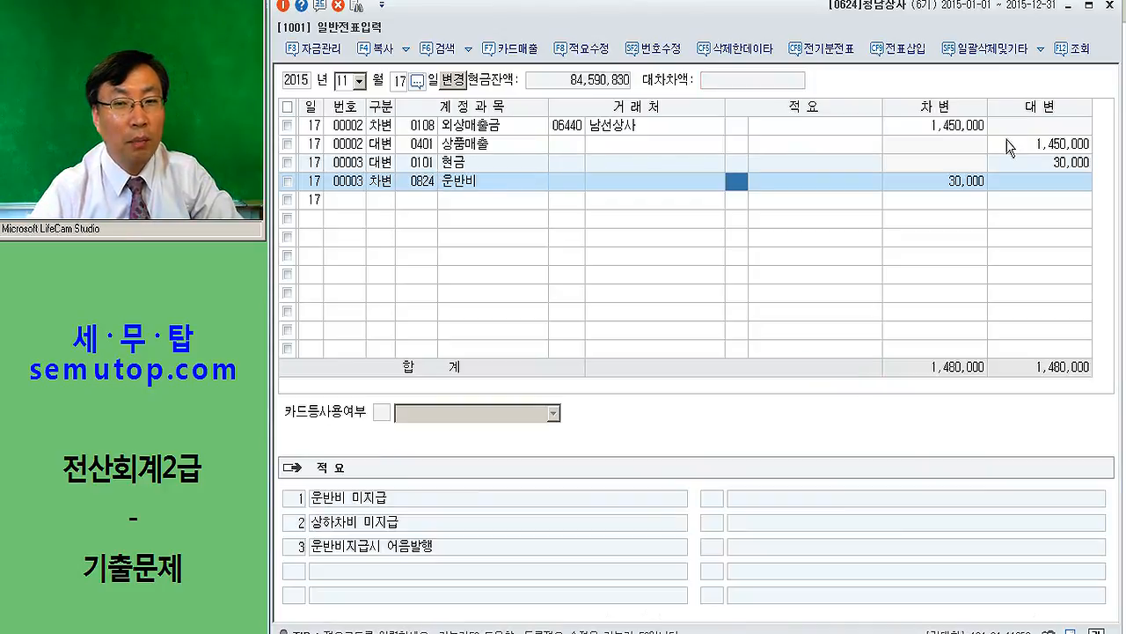
{"action": "key", "text": "Return"}
{"action": "key", "text": "Return"}
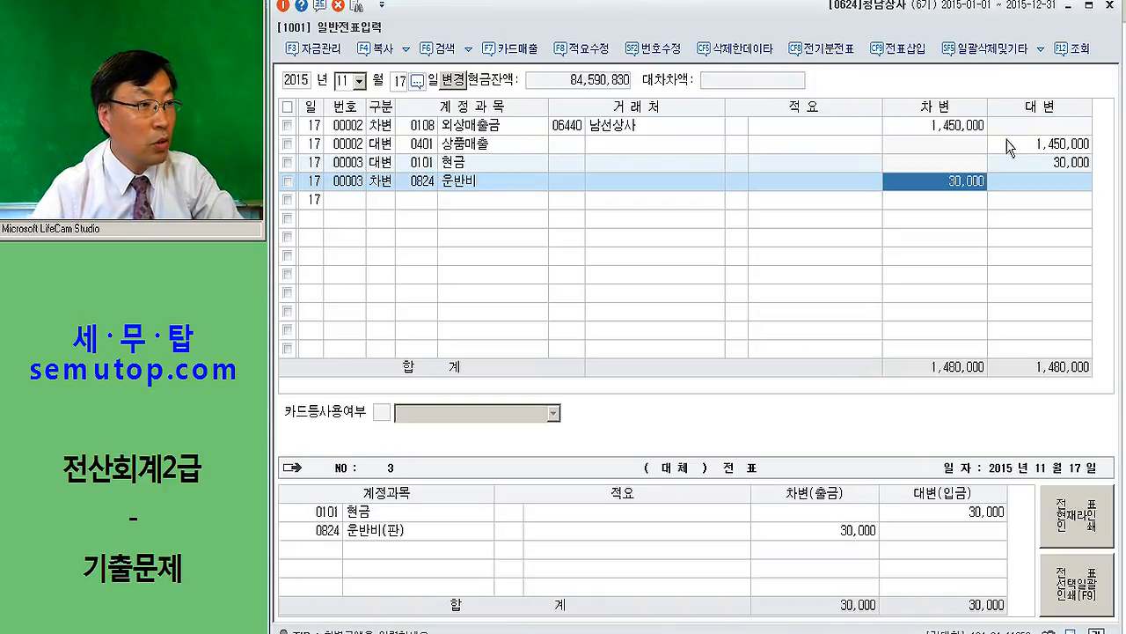
{"action": "key", "text": "Return"}
- Compare the voucher numbers and voucher breakdowns of the four November 17 lines, sorting the list by voucher number
{"action": "key", "text": "Up"}
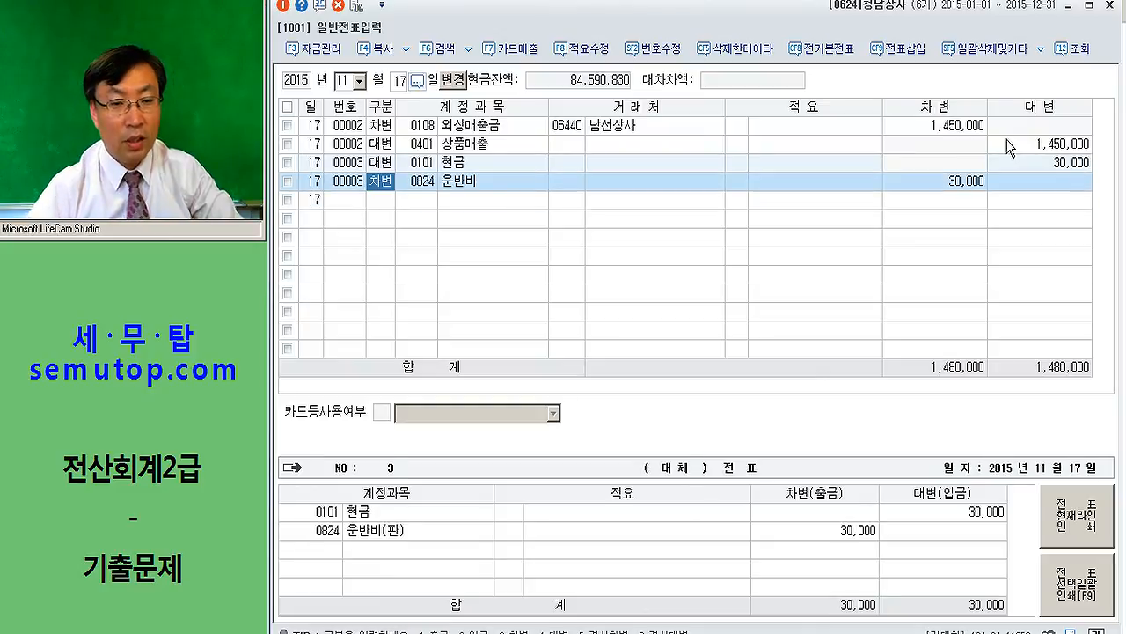
{"action": "left_click", "coordinate": [384, 143]}
{"action": "left_click", "coordinate": [384, 125]}
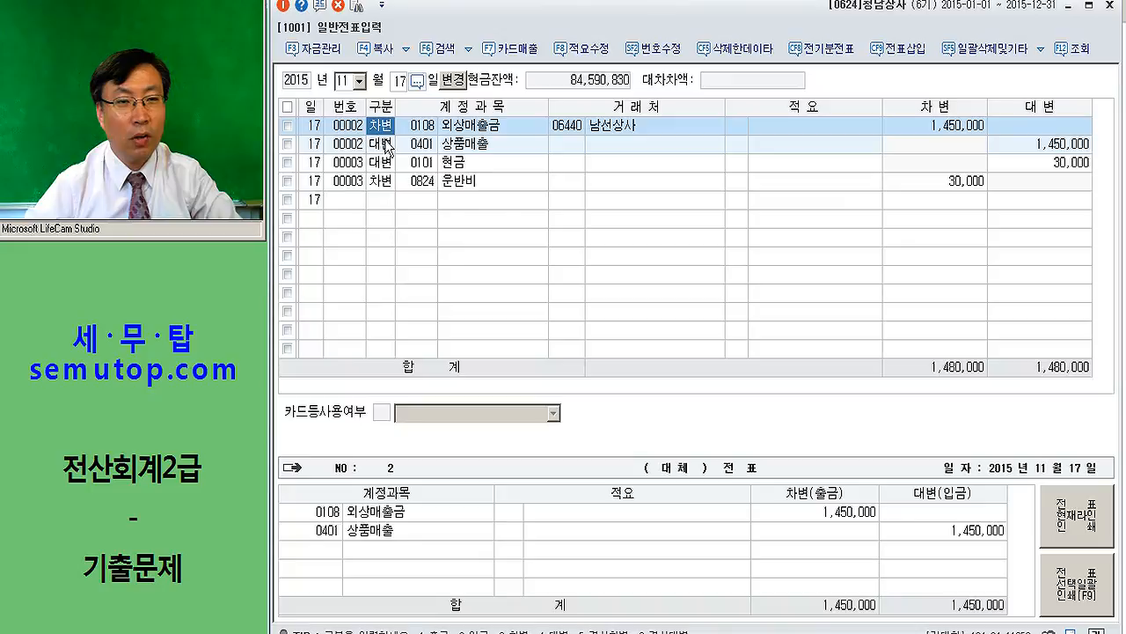
{"action": "left_click", "coordinate": [383, 166]}
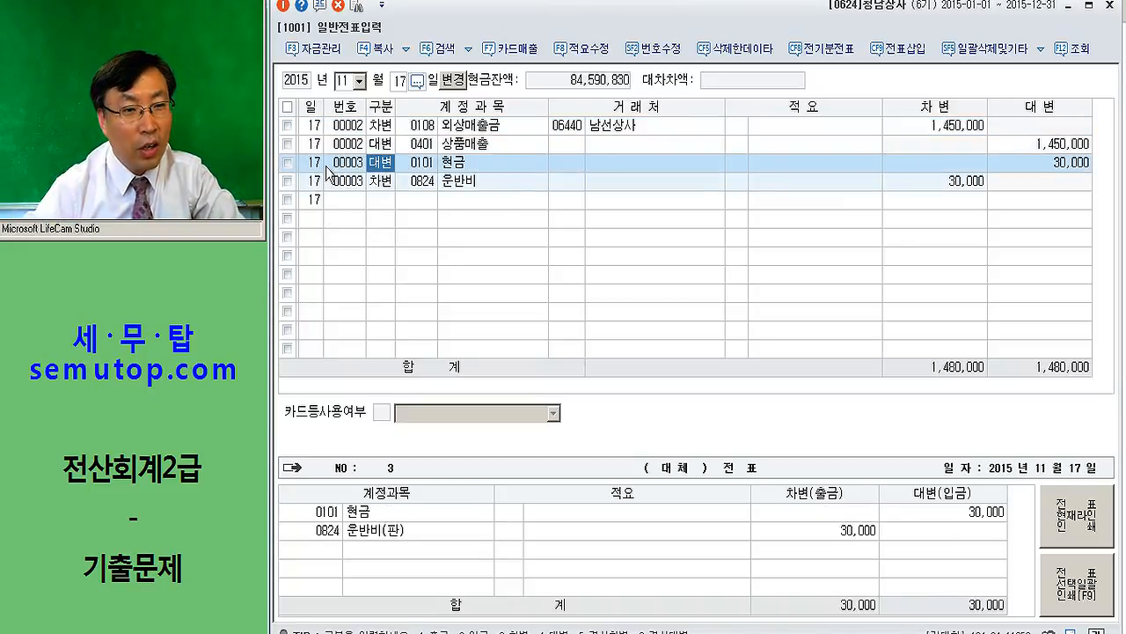
{"action": "left_click", "coordinate": [401, 526]}
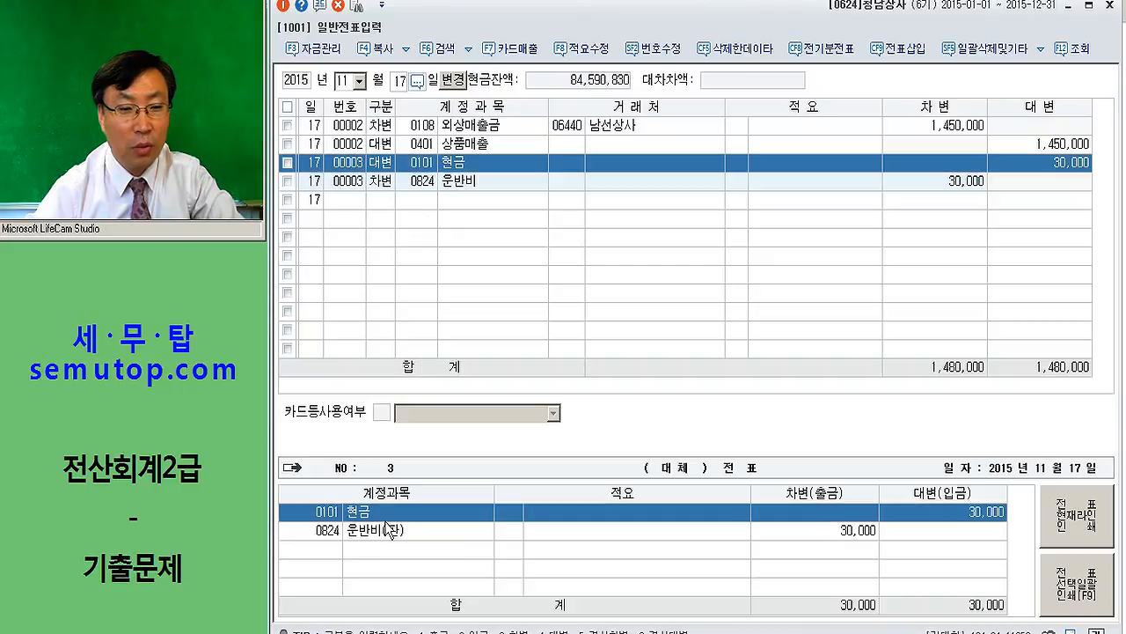
{"action": "left_click", "coordinate": [397, 531]}
{"action": "left_click", "coordinate": [343, 112]}
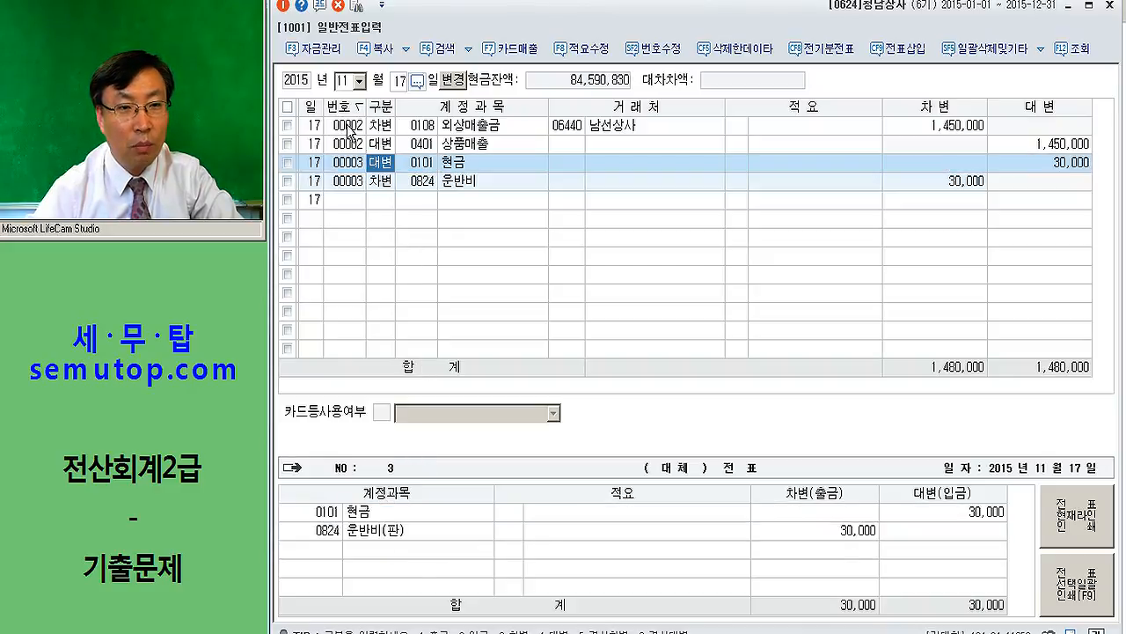
{"action": "left_click", "coordinate": [350, 124]}
{"action": "left_click", "coordinate": [356, 111]}
{"action": "left_click", "coordinate": [357, 146]}
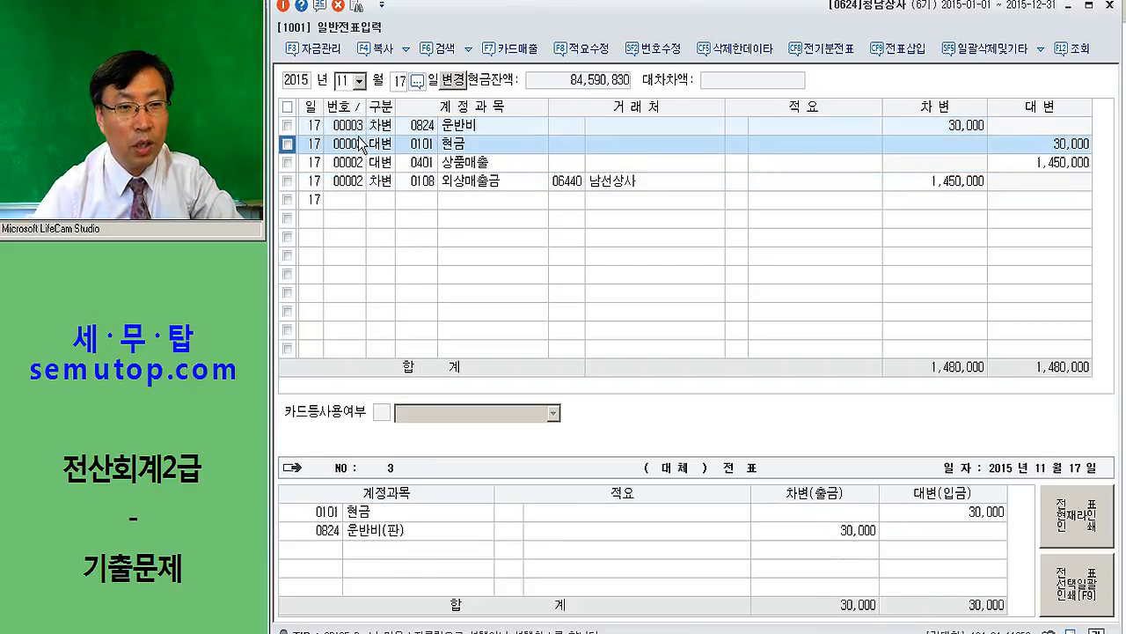
{"action": "left_click", "coordinate": [361, 111]}
{"action": "left_click", "coordinate": [361, 148]}
{"action": "left_click", "coordinate": [385, 527]}
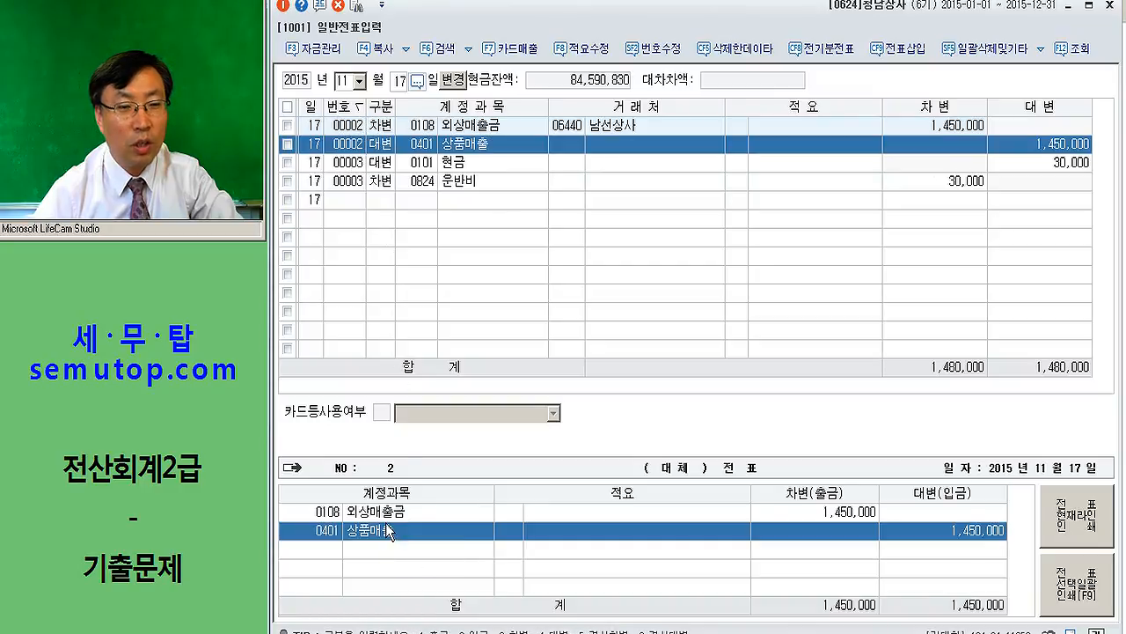
{"action": "left_click", "coordinate": [363, 182]}
{"action": "left_click", "coordinate": [403, 528]}
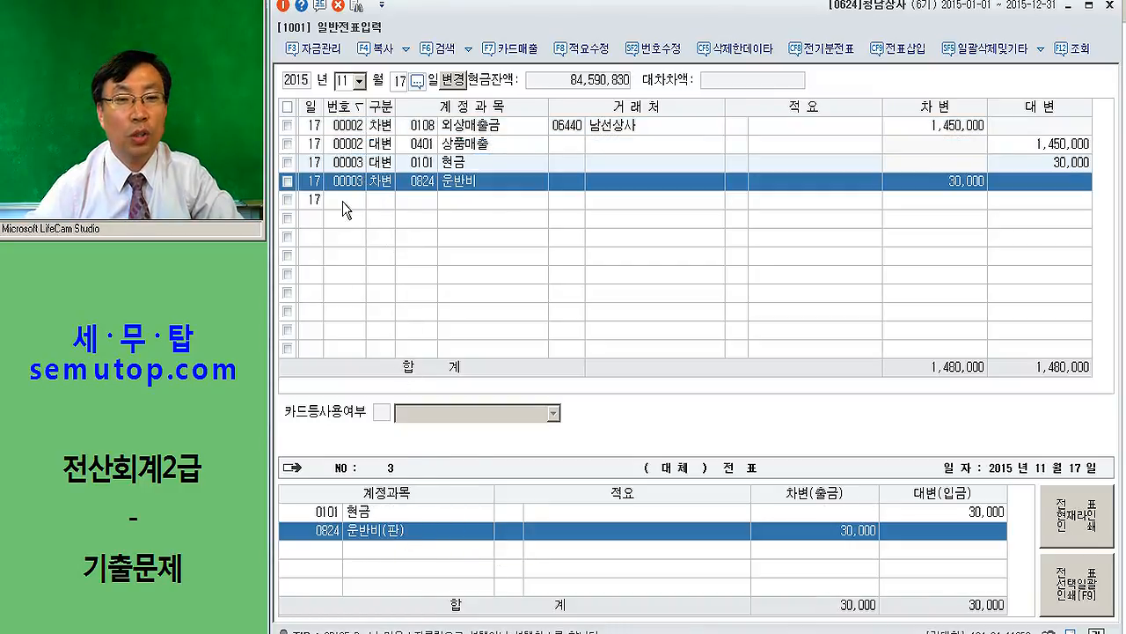
- Change the voucher number of the November 17 현금 and 운반비 lines to 2 in number-correction mode, then leave that mode
{"action": "key", "text": "shift+F2"}
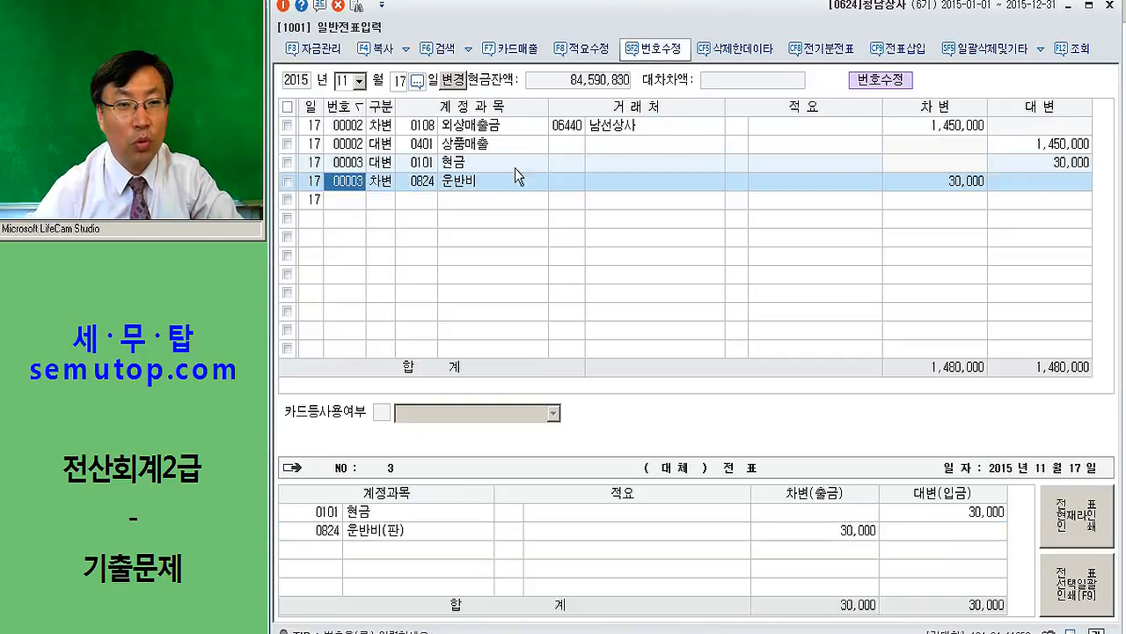
{"action": "left_click", "coordinate": [351, 164]}
{"action": "type", "text": "3"}
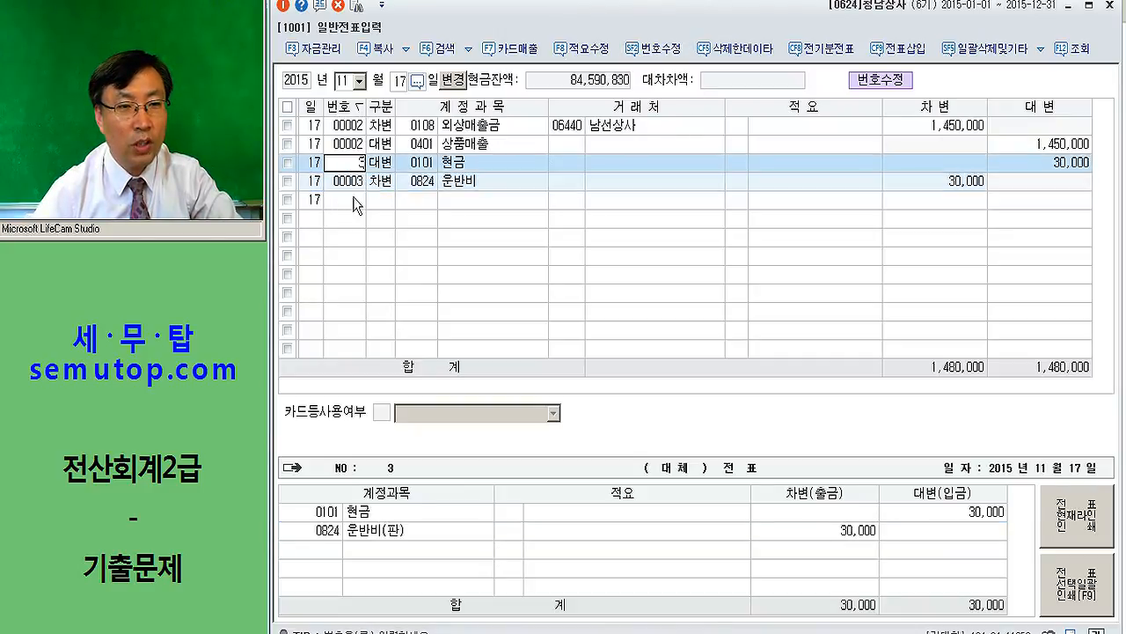
{"action": "left_click", "coordinate": [351, 183]}
{"action": "left_click", "coordinate": [350, 164]}
{"action": "type", "text": "2"}
{"action": "left_click", "coordinate": [356, 184]}
{"action": "type", "text": "2"}
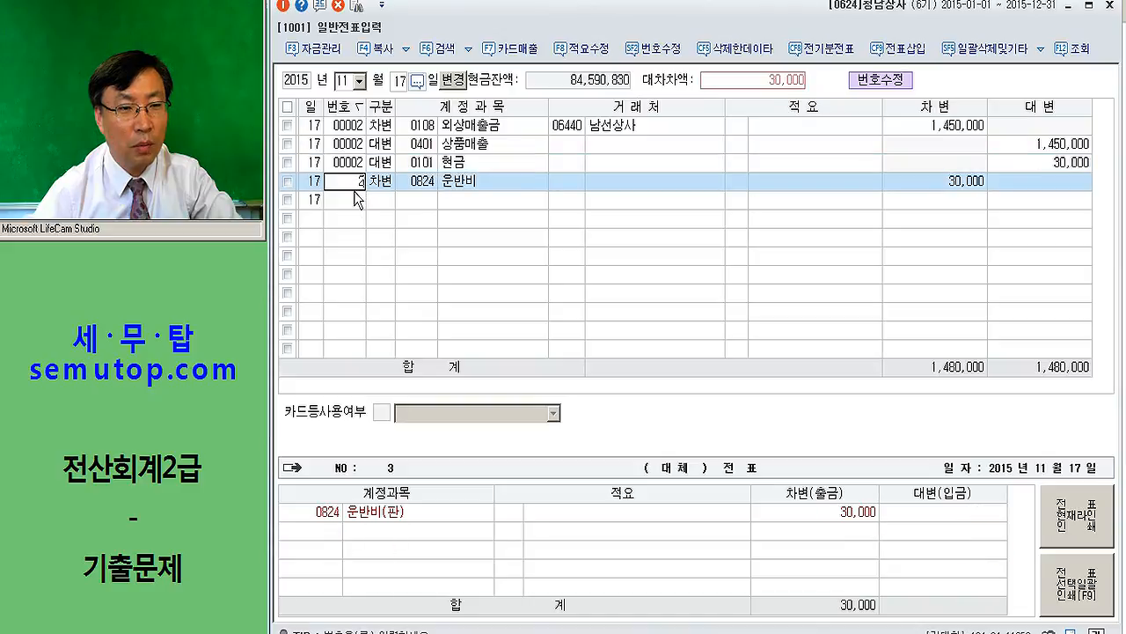
{"action": "left_click", "coordinate": [355, 167]}
{"action": "left_click", "coordinate": [653, 48]}
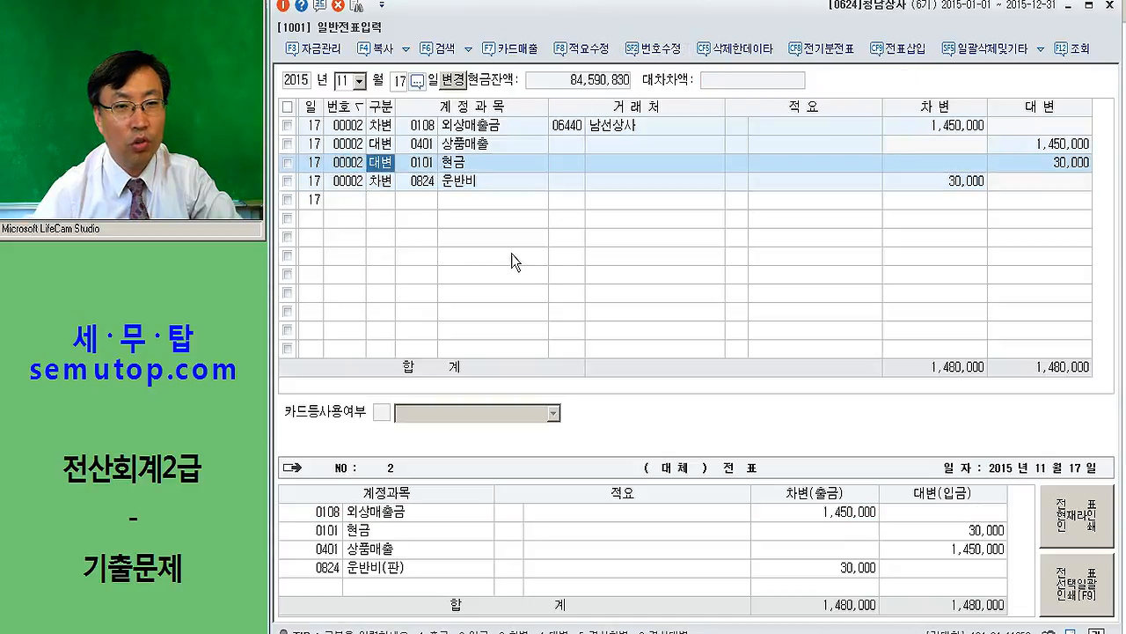
- Examine the debit and credit entries in the November 17 voucher breakdown, including the 현금 and 운반비 lines
{"action": "left_click", "coordinate": [327, 144]}
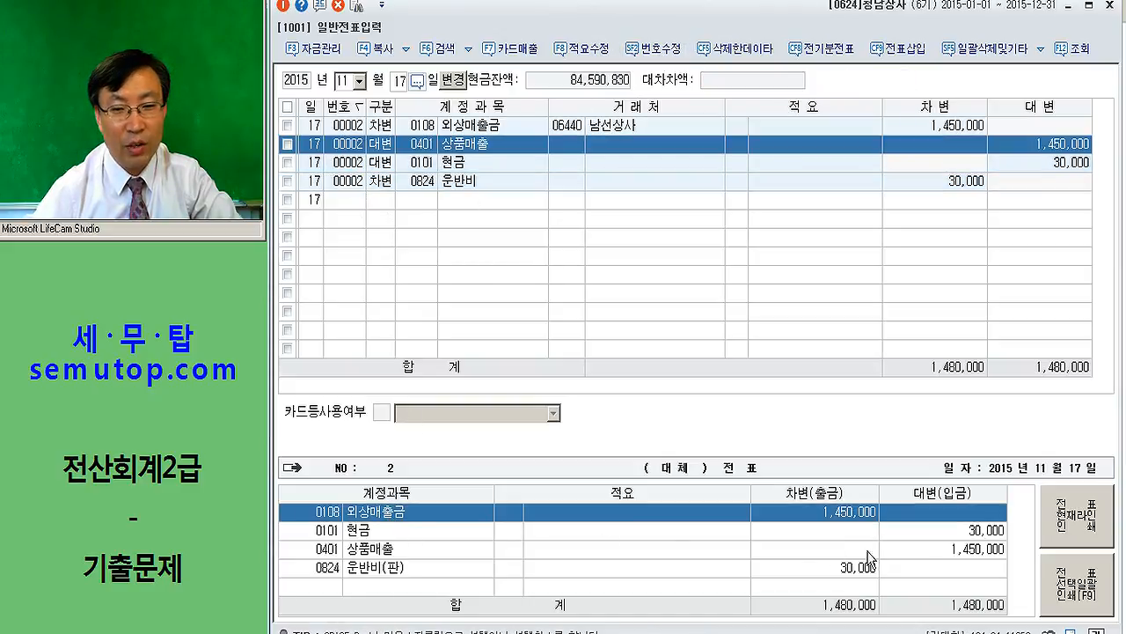
{"action": "left_click", "coordinate": [946, 534]}
{"action": "left_click", "coordinate": [949, 550]}
{"action": "left_click", "coordinate": [906, 568]}
{"action": "left_click", "coordinate": [889, 549]}
{"action": "left_click", "coordinate": [836, 509]}
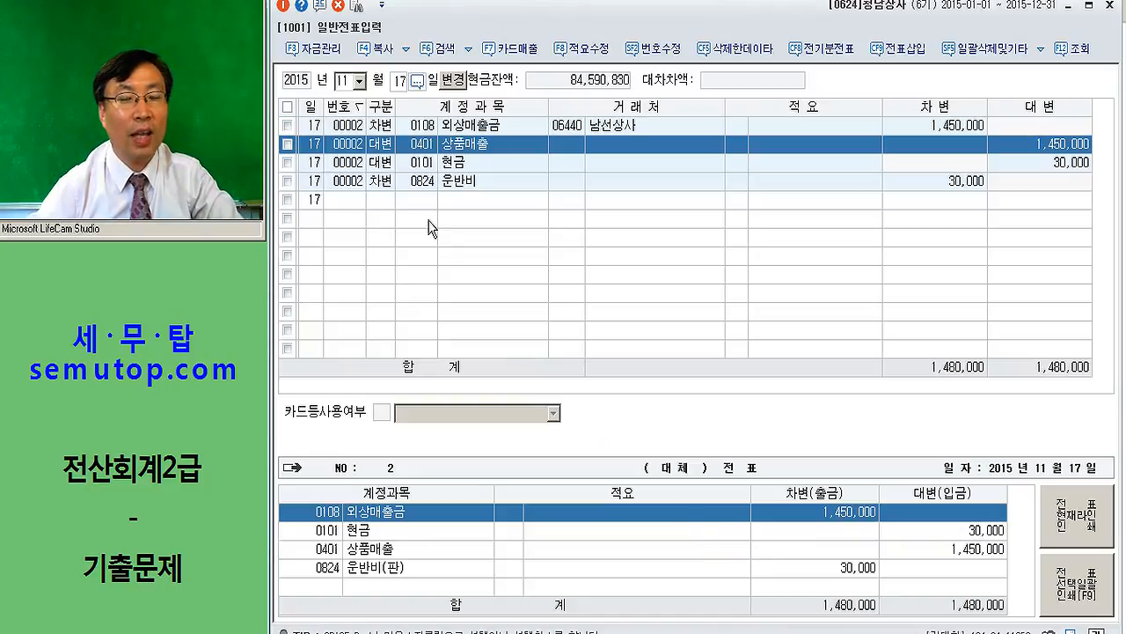
{"action": "left_click", "coordinate": [438, 183]}
{"action": "left_click", "coordinate": [367, 159]}
{"action": "left_click", "coordinate": [377, 177]}
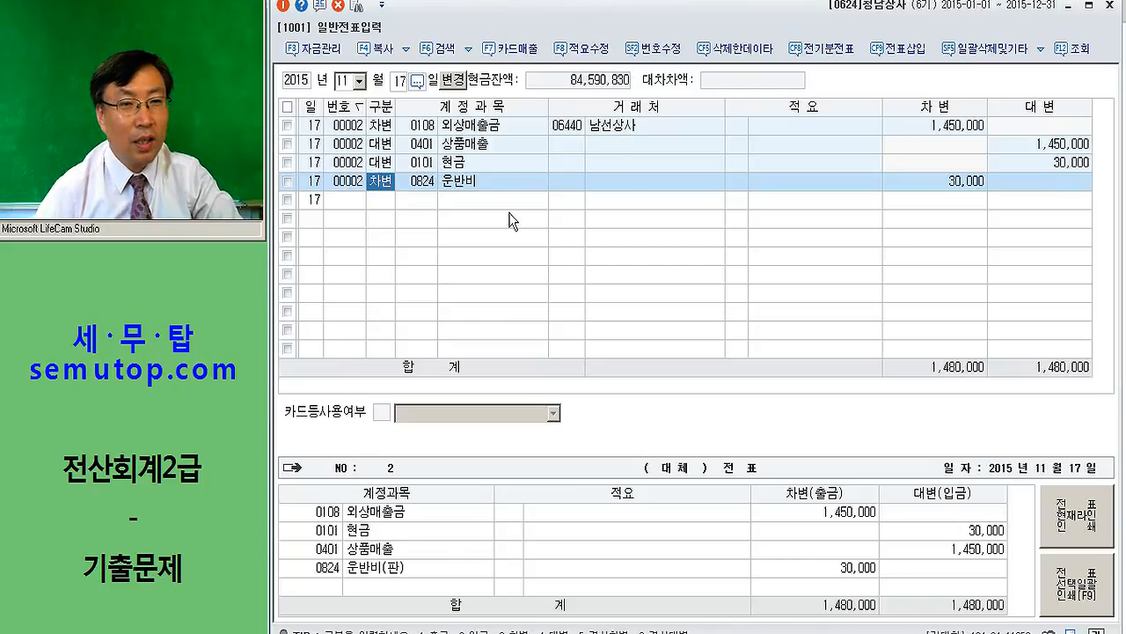
- Set the voucher date to December 31
{"action": "key", "text": "Escape"}
{"action": "key", "text": "Escape"}
{"action": "type", "text": "123"}
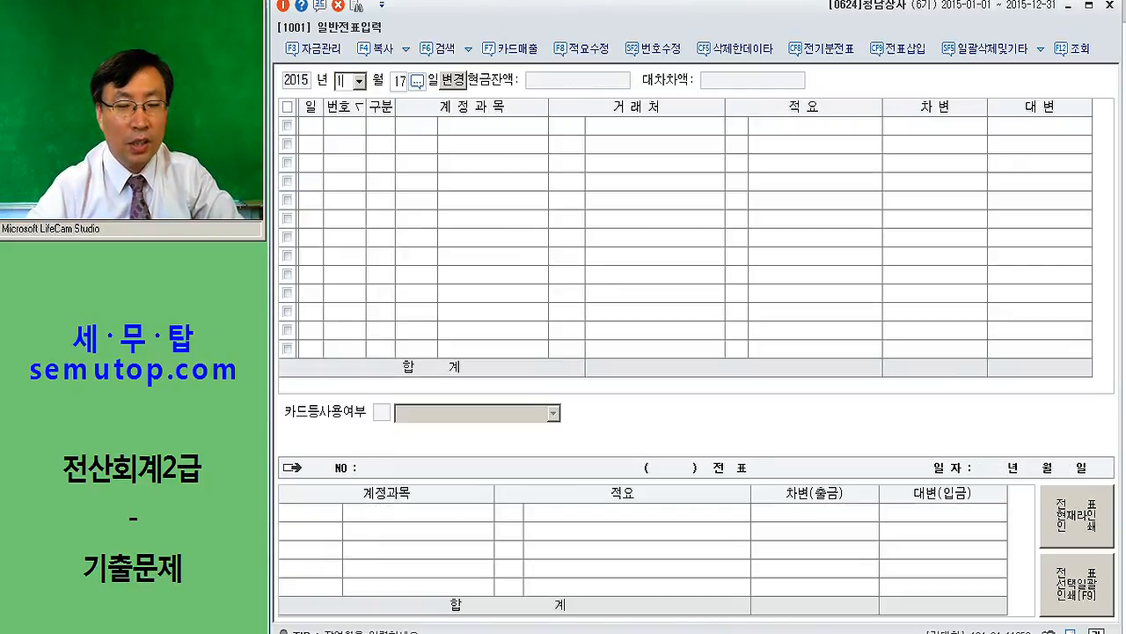
{"action": "type", "text": "1"}
{"action": "key", "text": "Return"}
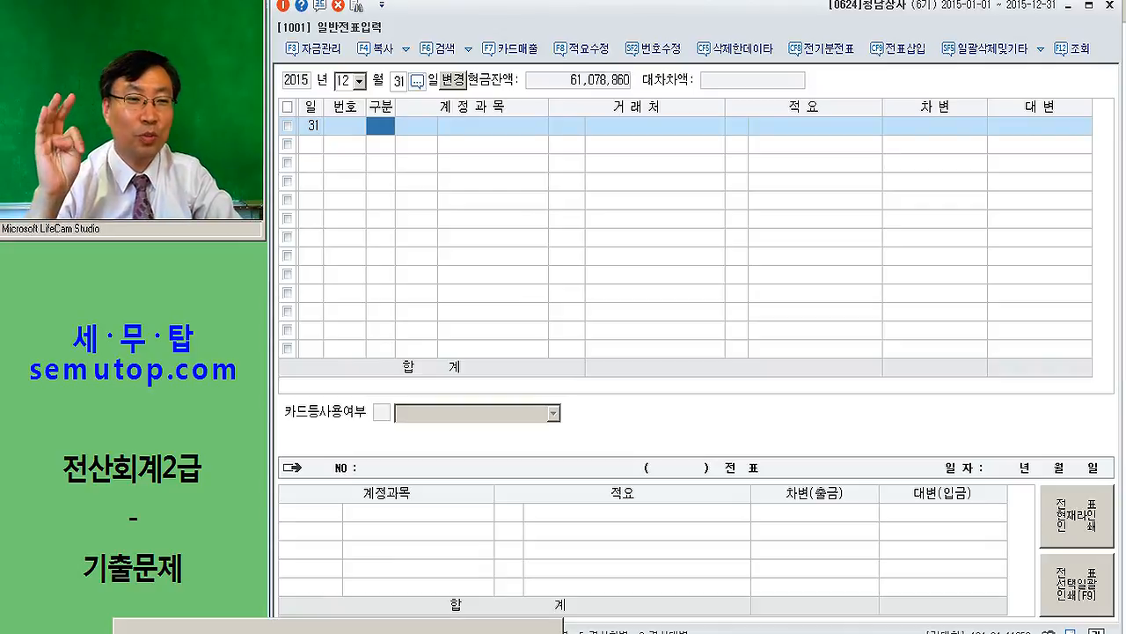
- Switch to the journal-entry notes document and go to the blank area below the 10/23 entry
{"action": "key", "text": "alt+Tab"}
{"action": "scroll", "coordinate": [505, 389], "scroll_direction": "down", "scroll_amount": 12}
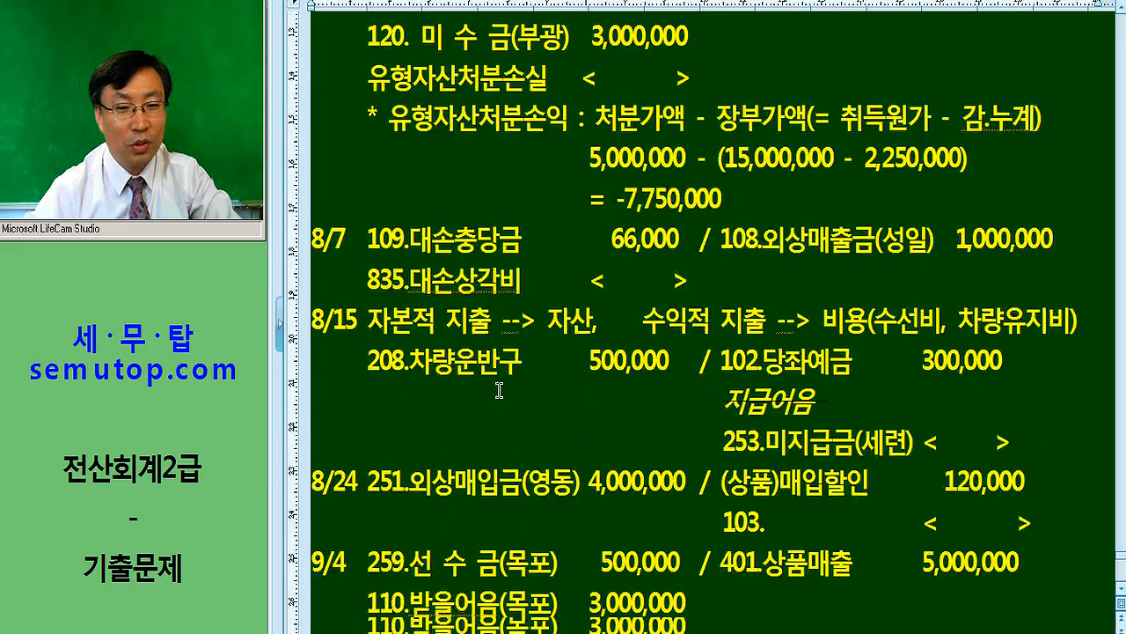
{"action": "left_click", "coordinate": [542, 311]}
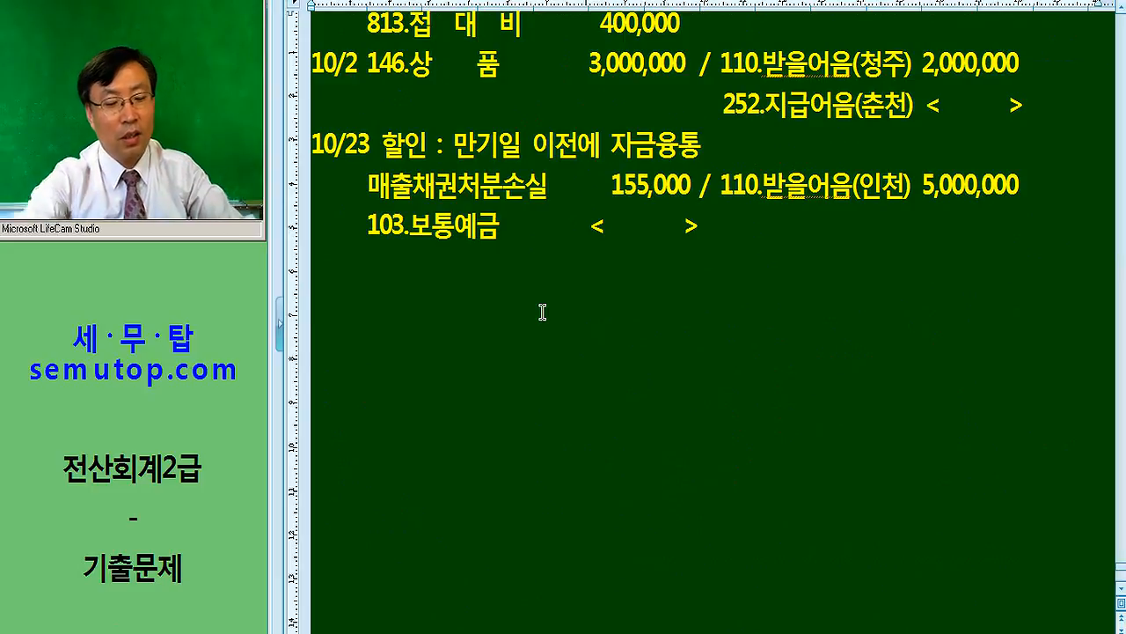
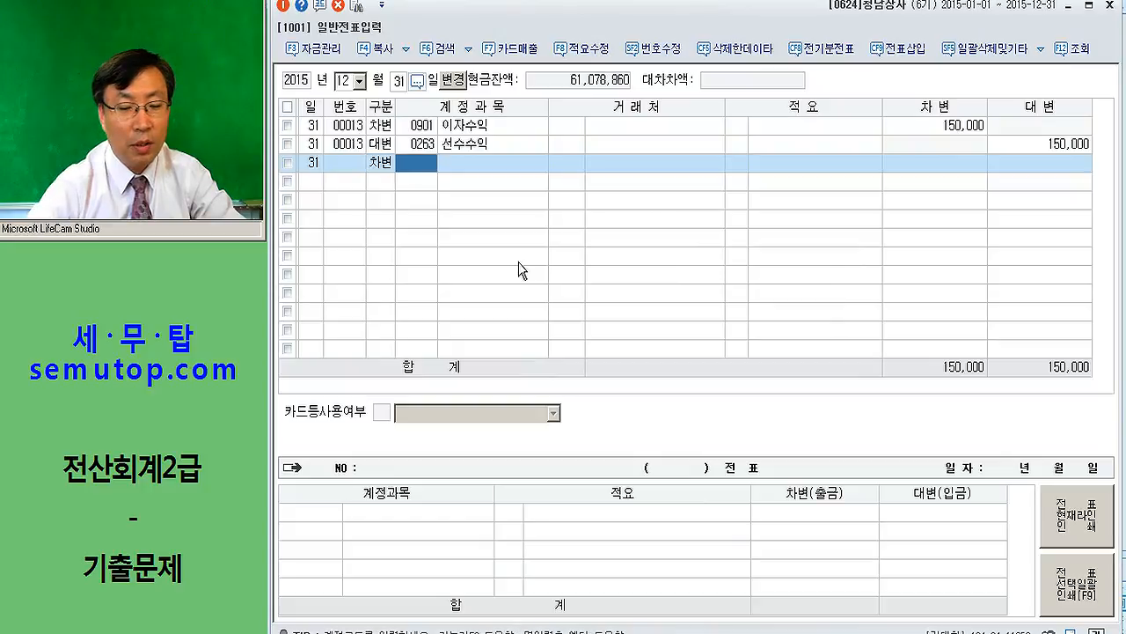
- Search for 급여 as the new December 31 debit account and choose 0801 급여 (판매관리비)
{"action": "type", "text": "급여"}
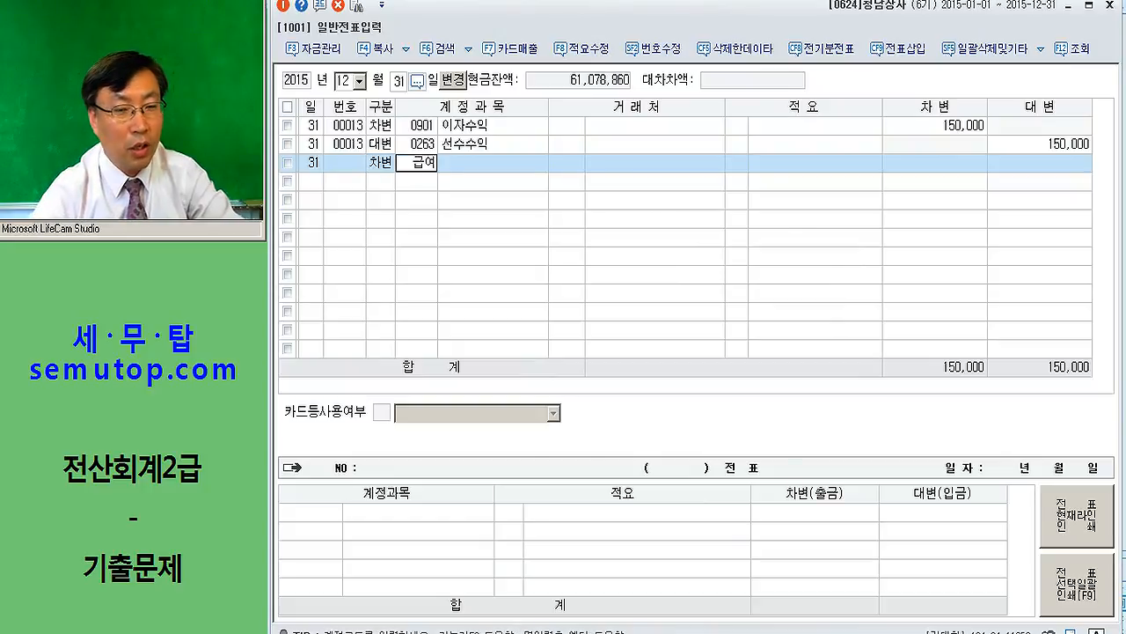
{"action": "key", "text": "Return"}
{"action": "key", "text": "Down"}
{"action": "key", "text": "Down"}
{"action": "key", "text": "Down"}
{"action": "key", "text": "Down"}
{"action": "key", "text": "Down"}
{"action": "key", "text": "Down"}
{"action": "key", "text": "Down"}
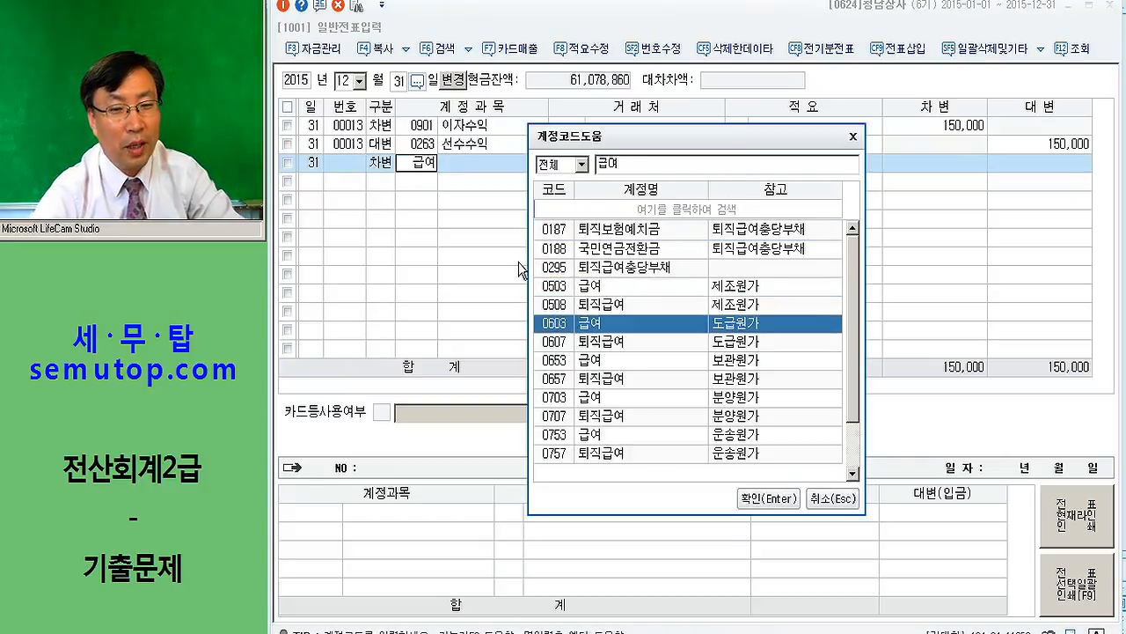
{"action": "key", "text": "Down"}
{"action": "key", "text": "Down"}
{"action": "key", "text": "Down"}
{"action": "key", "text": "Down"}
{"action": "key", "text": "Down"}
{"action": "key", "text": "Down"}
{"action": "key", "text": "Down"}
{"action": "key", "text": "Down"}
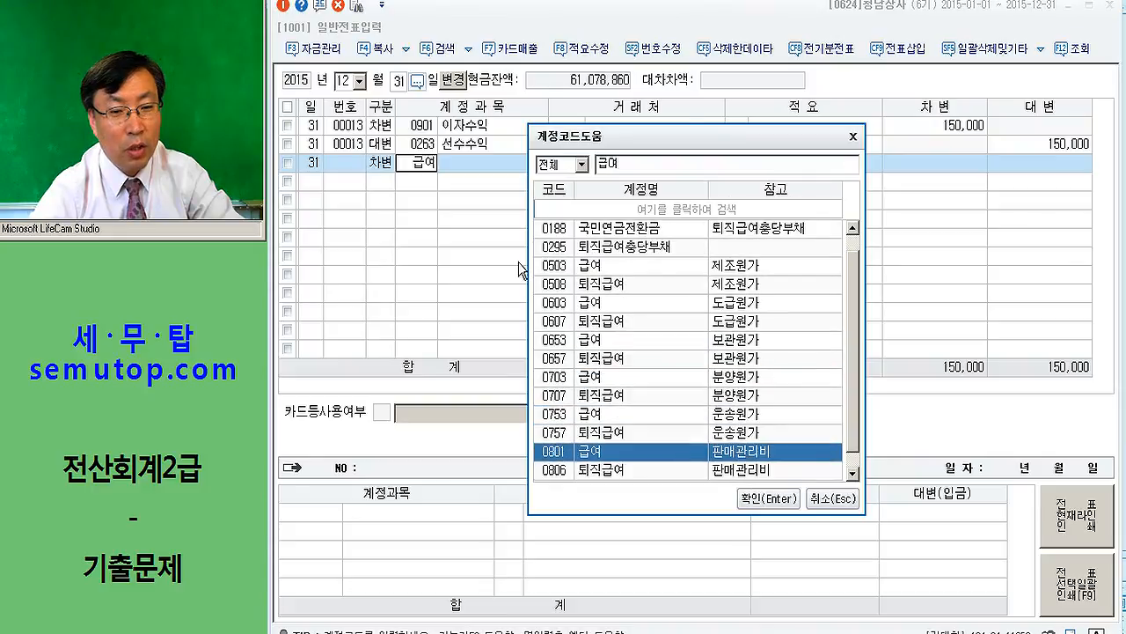
{"action": "left_click", "coordinate": [605, 435]}
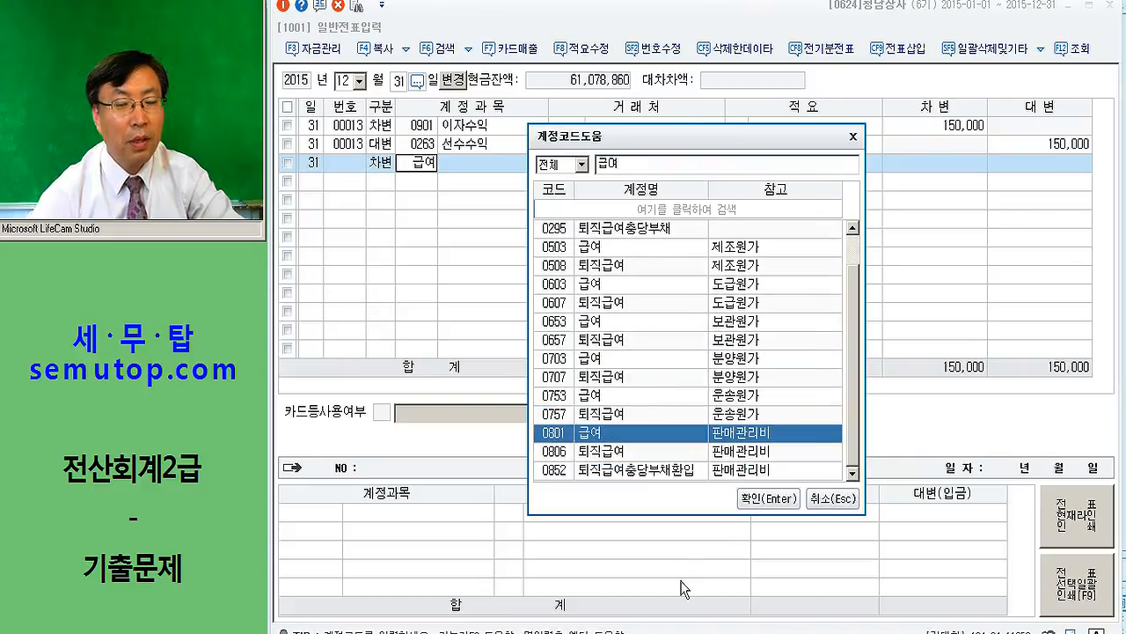
{"action": "key", "text": "Return"}
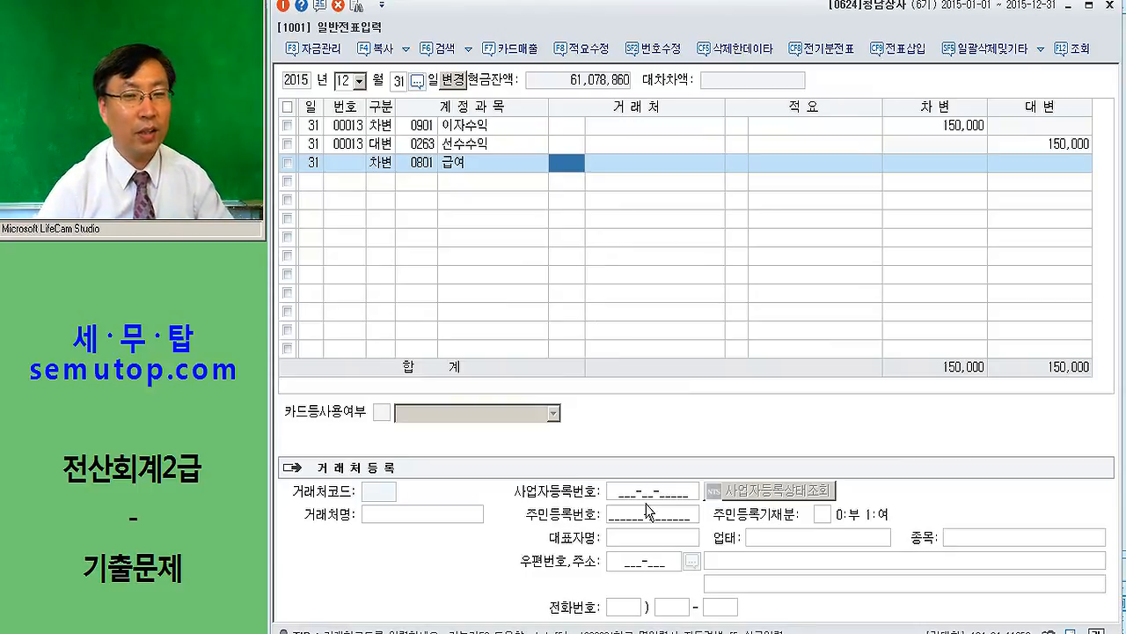
- Enter 2,500,000 as the debit amount for 급여, leaving the trading partner and description blank
{"action": "left_click", "coordinate": [418, 162]}
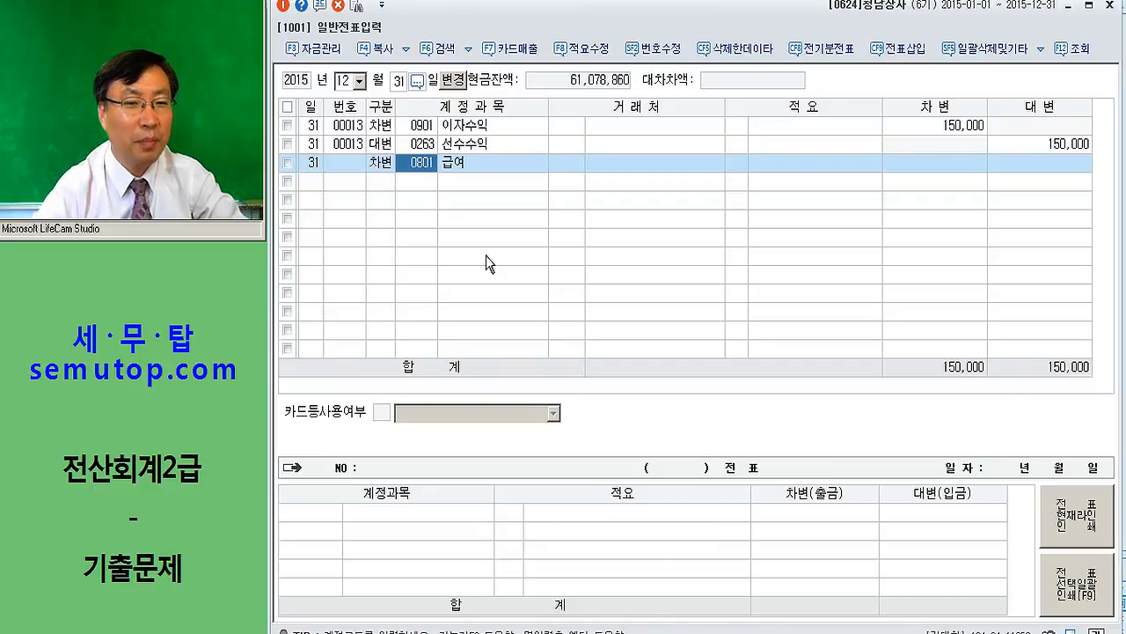
{"action": "key", "text": "Return"}
{"action": "key", "text": "Return"}
{"action": "key", "text": "Return"}
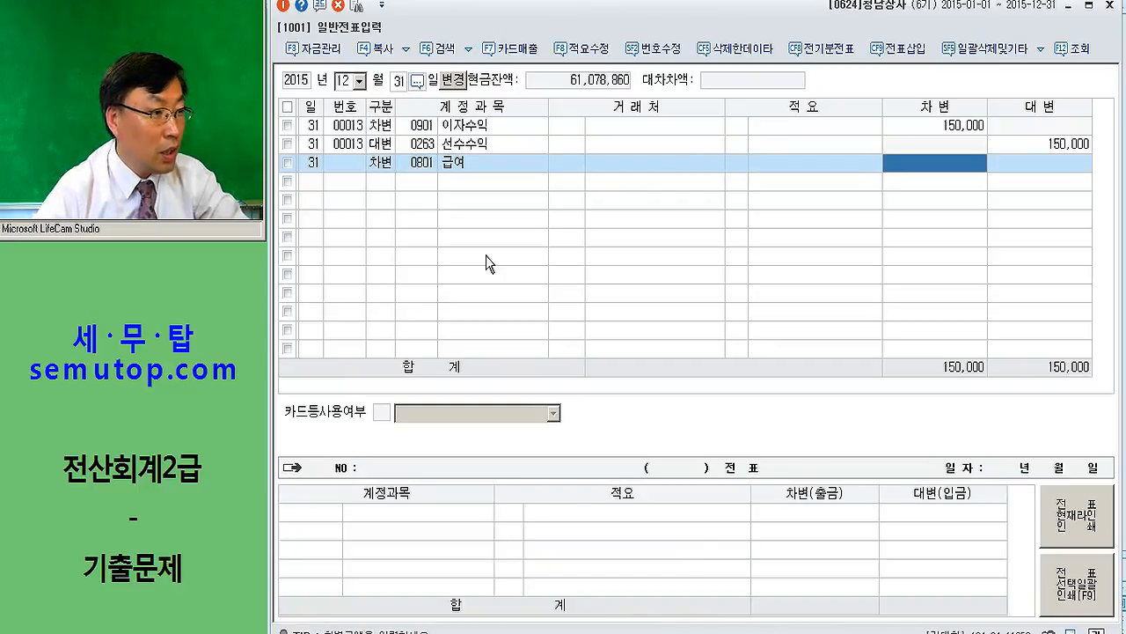
{"action": "type", "text": "2500000"}
{"action": "key", "text": "Return"}
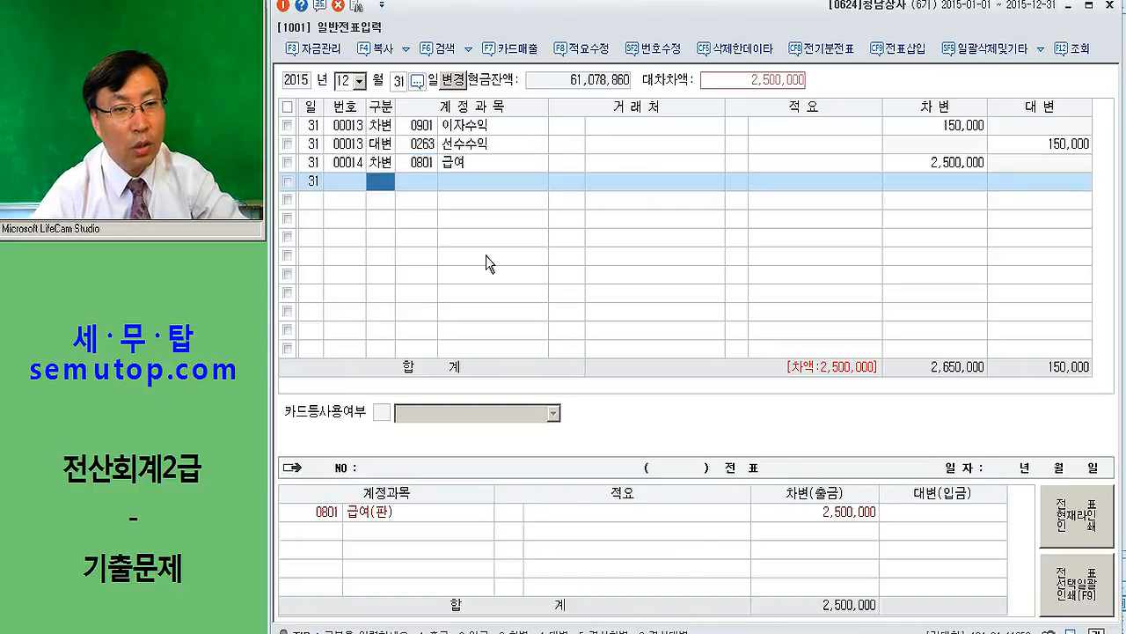
- Add the matching 2,500,000 credit line with account 0262 미지급비용, leaving the trading partner and description blank
{"action": "key", "text": "Left"}
{"action": "type", "text": "4"}
{"action": "key", "text": "Return"}
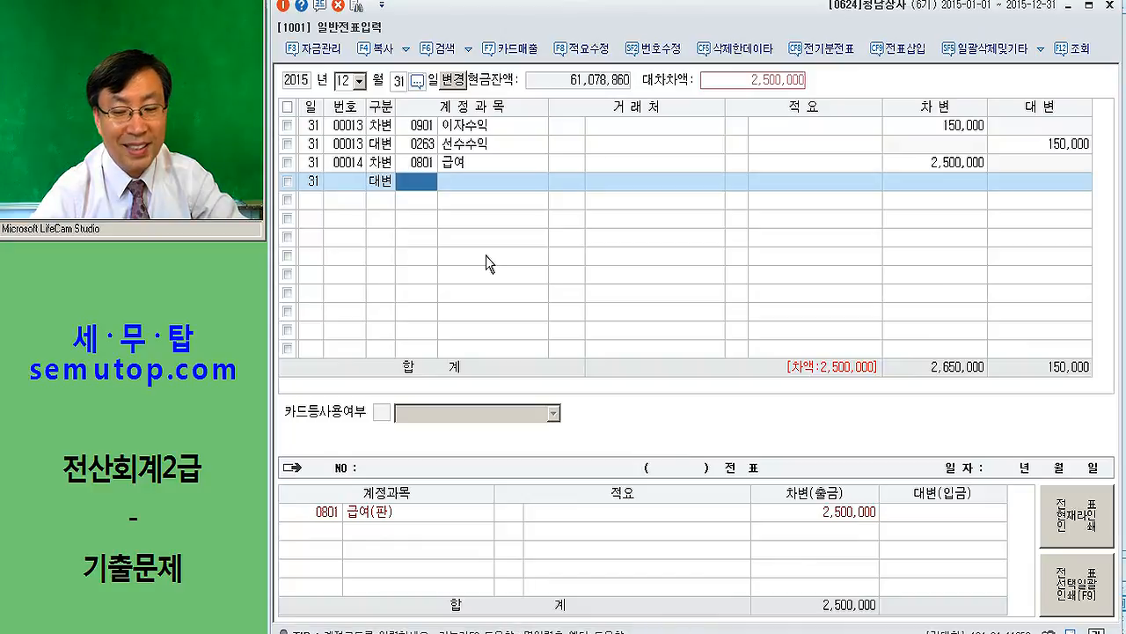
{"action": "type", "text": "25"}
{"action": "key", "text": "BackSpace"}
{"action": "key", "text": "BackSpace"}
{"action": "type", "text": "미지급"}
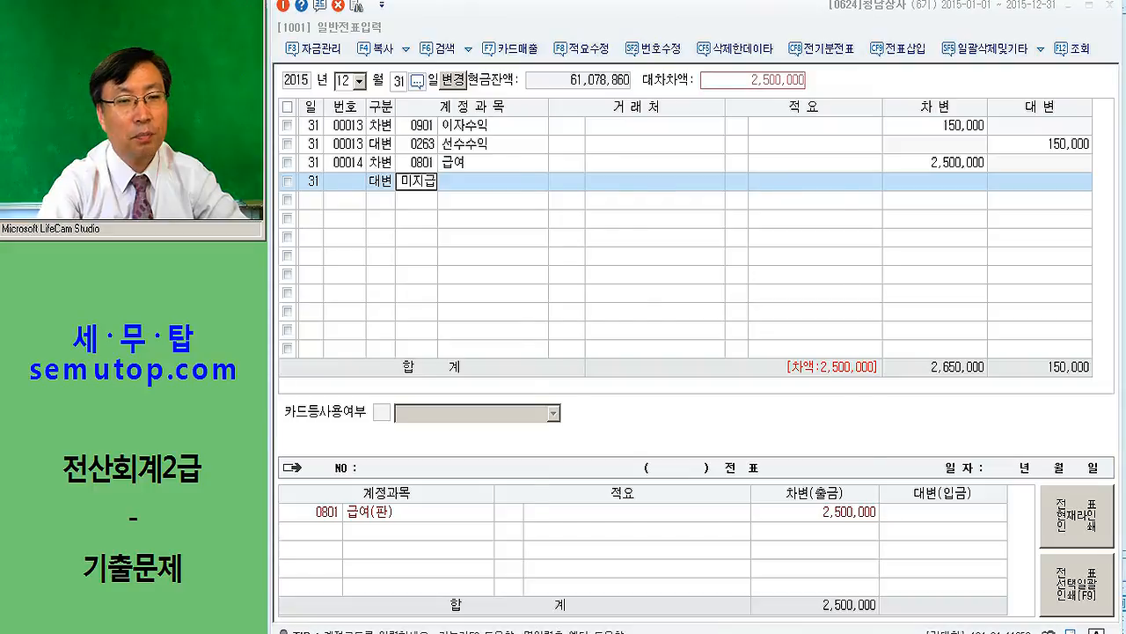
{"action": "key", "text": "Return"}
{"action": "key", "text": "Down"}
{"action": "key", "text": "Return"}
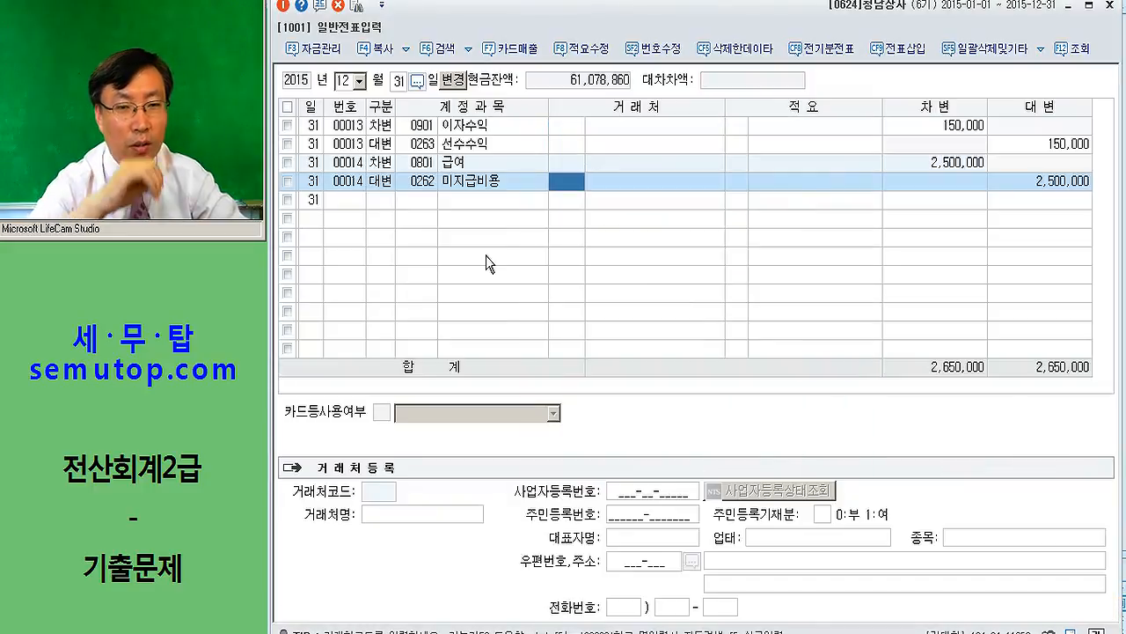
{"action": "key", "text": "Return"}
{"action": "key", "text": "Return"}
{"action": "key", "text": "Return"}
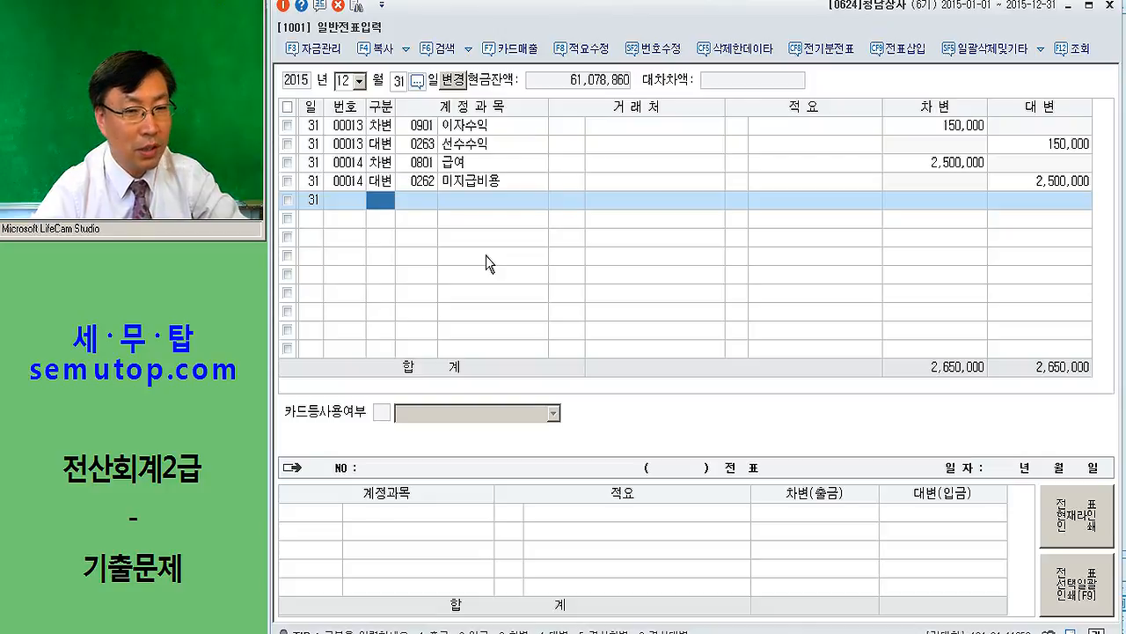
- Add a December 31 debit line for 0951 이자비용 with an amount of 100,000
{"action": "type", "text": "3이자"}
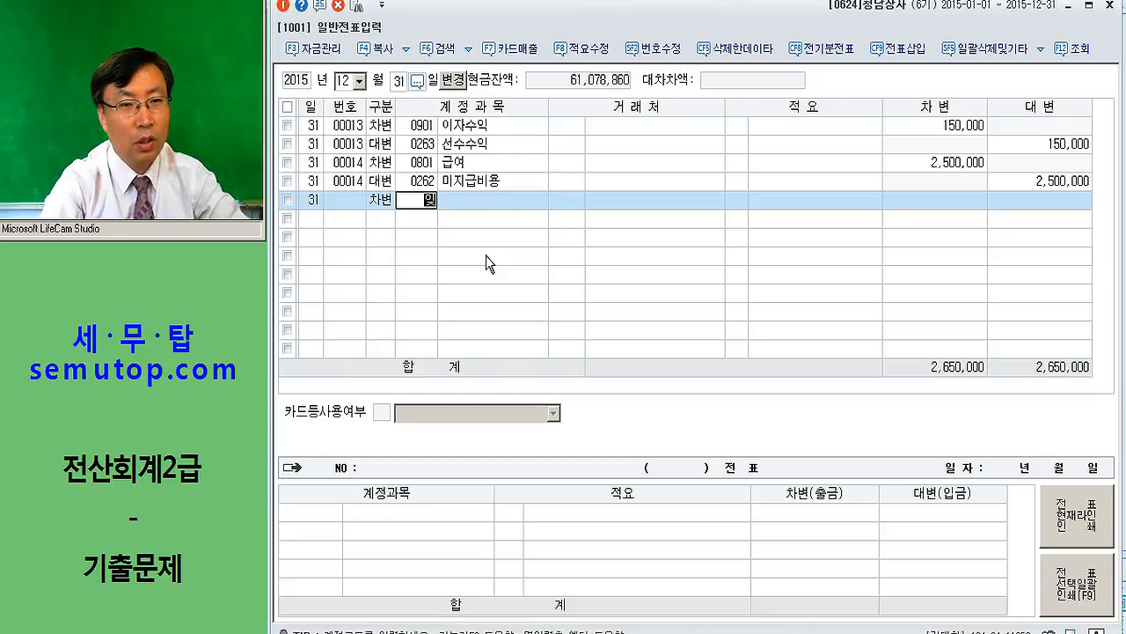
{"action": "type", "text": "비용"}
{"action": "key", "text": "Return"}
{"action": "key", "text": "Return"}
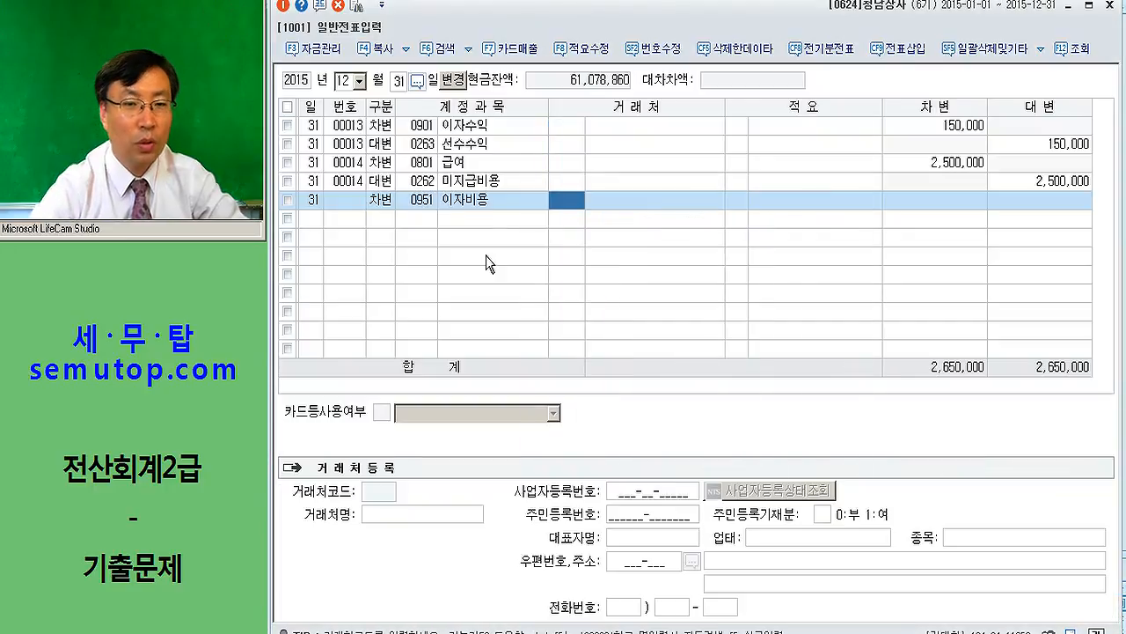
{"action": "key", "text": "Return"}
{"action": "key", "text": "Return"}
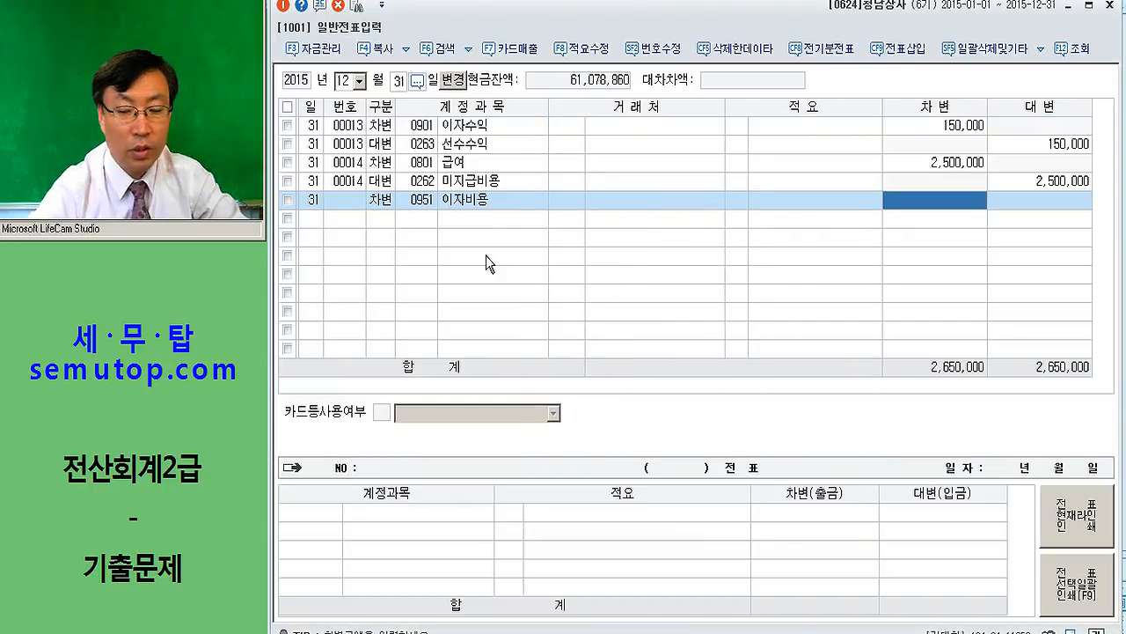
{"action": "type", "text": "100000"}
{"action": "key", "text": "Return"}
- Add the matching 100,000 credit line with account 0262 미지급비용 and no trading partner
{"action": "key", "text": "3"}
{"action": "key", "text": "Left"}
{"action": "key", "text": "4"}
{"action": "type", "text": "253"}
{"action": "key", "text": "Return"}
{"action": "key", "text": "Left"}
{"action": "type", "text": "262"}
{"action": "key", "text": "Return"}
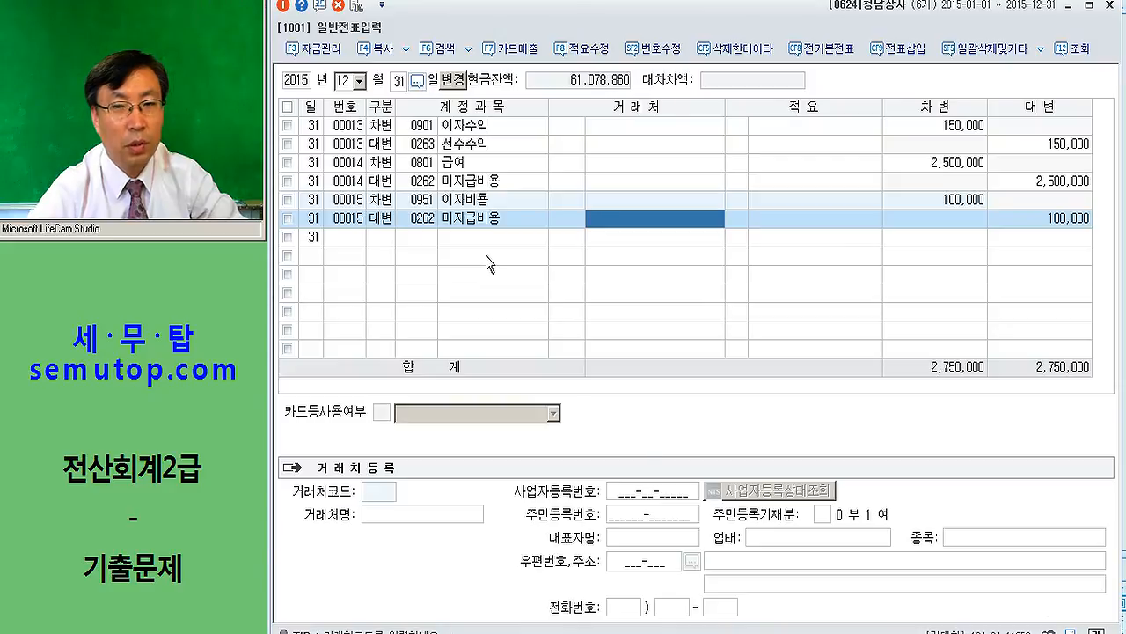
{"action": "key", "text": "Return"}
{"action": "key", "text": "Return"}
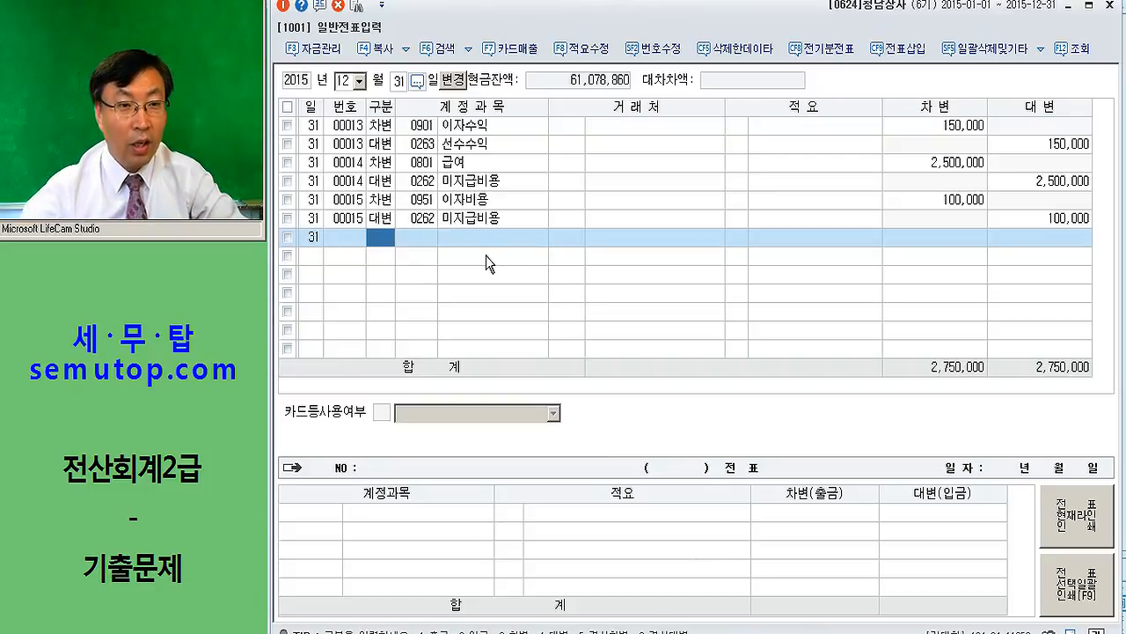
- Change the entry type of the 100,000 이자비용 line to 결차 and of its matching 미지급비용 line to 결대
{"action": "left_click", "coordinate": [380, 145]}
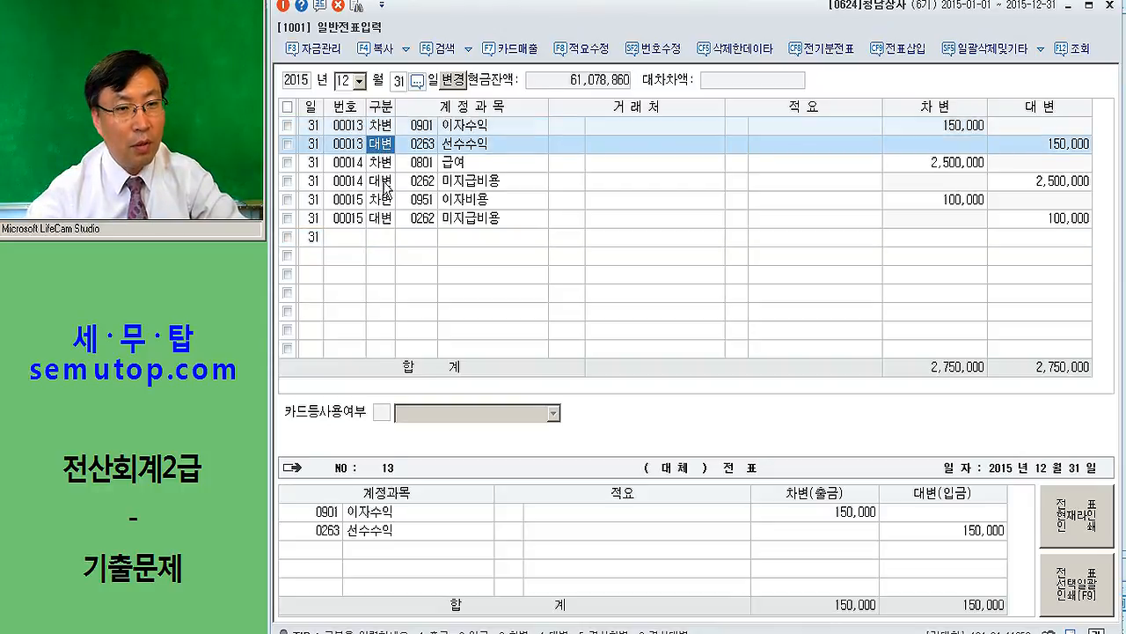
{"action": "left_click", "coordinate": [382, 200]}
{"action": "type", "text": "5"}
{"action": "key", "text": "Return"}
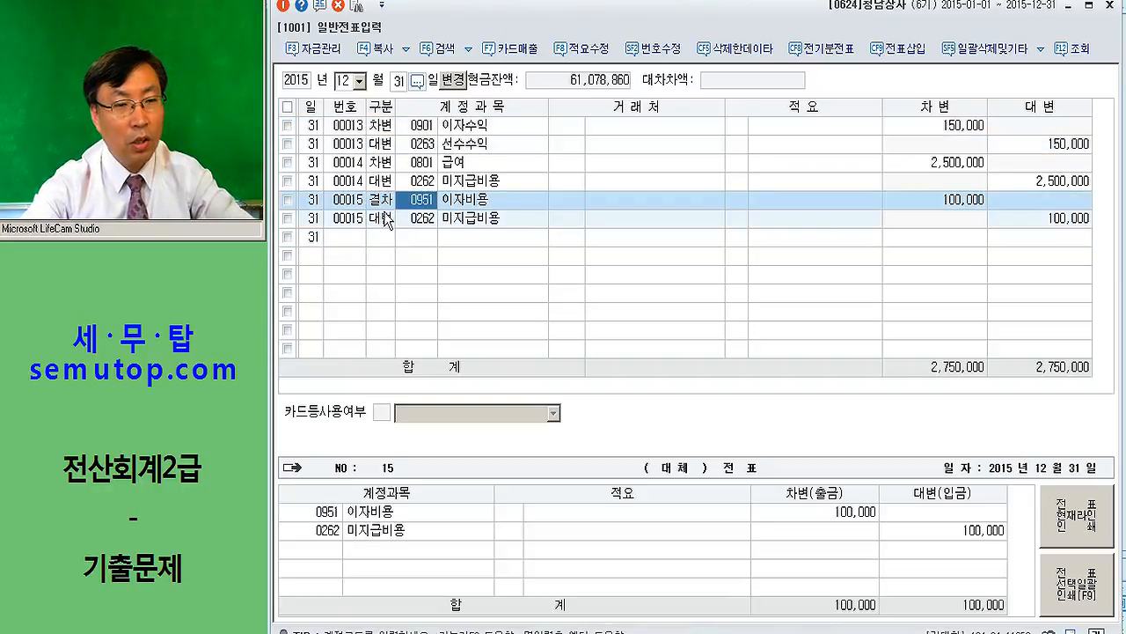
{"action": "key", "text": "Down"}
{"action": "left_click", "coordinate": [382, 219]}
{"action": "type", "text": "6"}
{"action": "key", "text": "Return"}
{"action": "key", "text": "Down"}
{"action": "key", "text": "Up"}
{"action": "key", "text": "Up"}
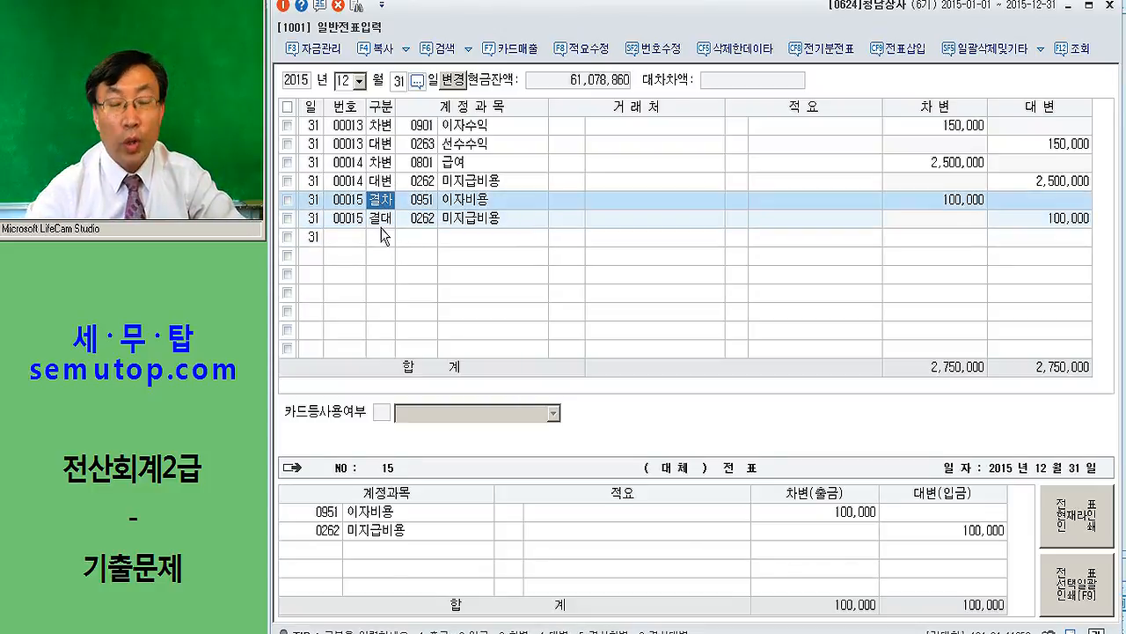
{"action": "key", "text": "Up"}
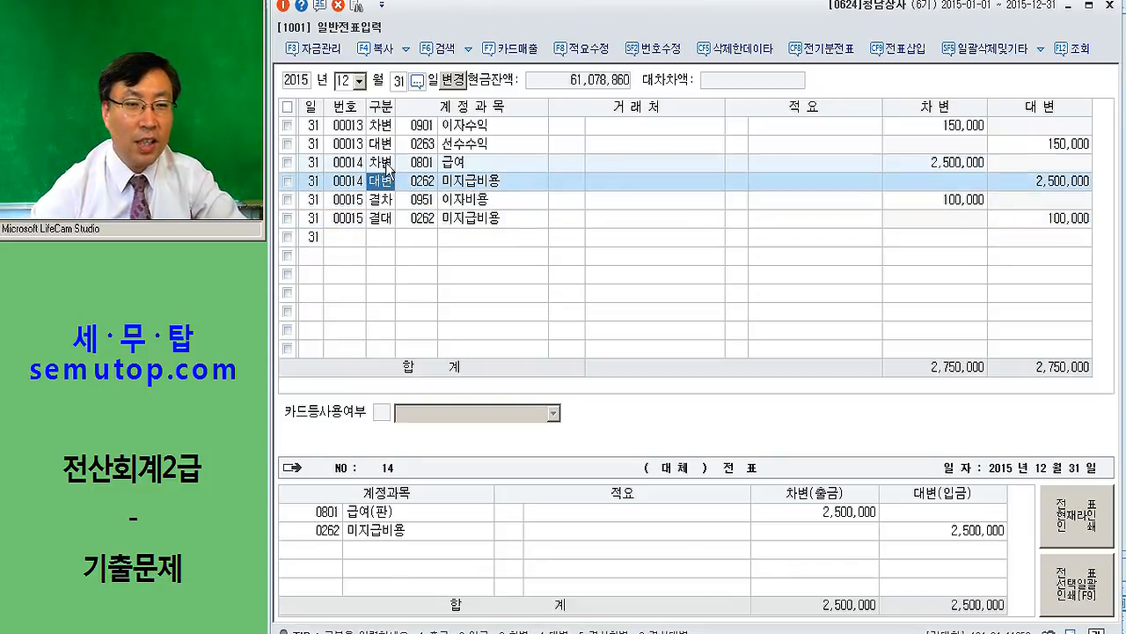
{"action": "left_click", "coordinate": [385, 162]}
- Add a 결대 line for 0146 상품 with 142,060,000, checking the cost-of-sales calculation in the journal-entry notes
{"action": "left_click", "coordinate": [386, 238]}
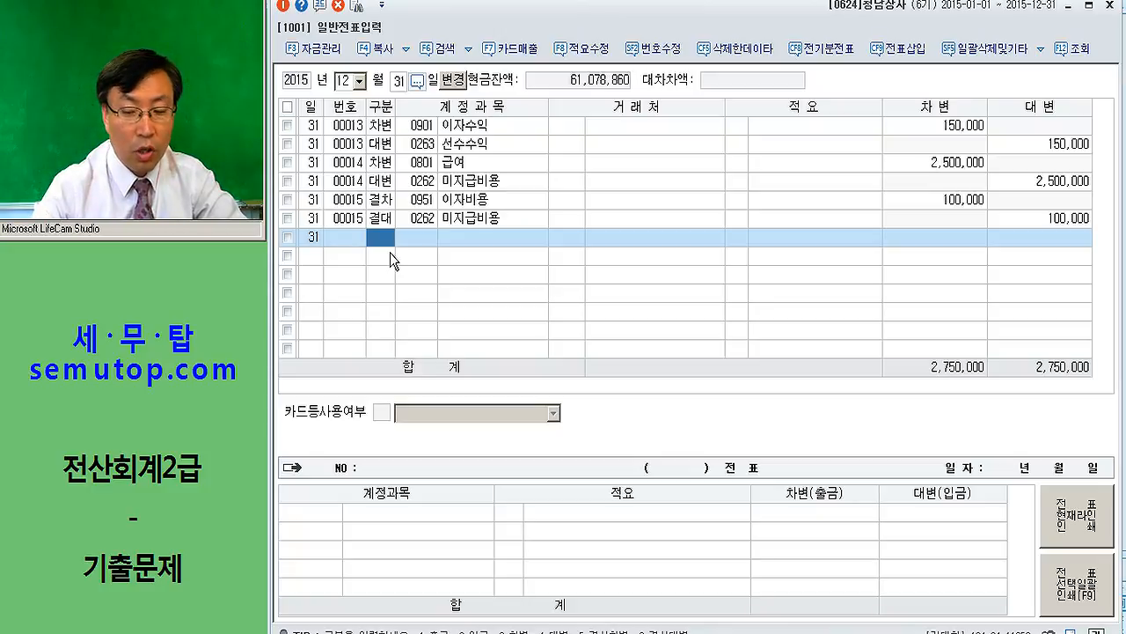
{"action": "type", "text": "6"}
{"action": "key", "text": "Return"}
{"action": "type", "text": "146"}
{"action": "key", "text": "Return"}
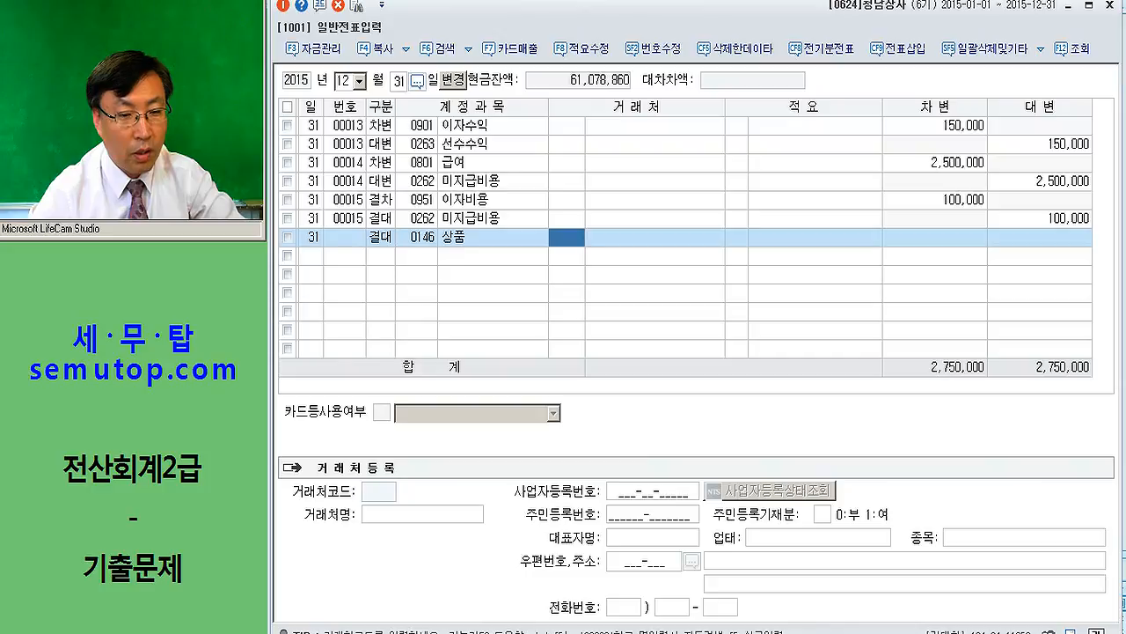
{"action": "key", "text": "alt+Tab"}
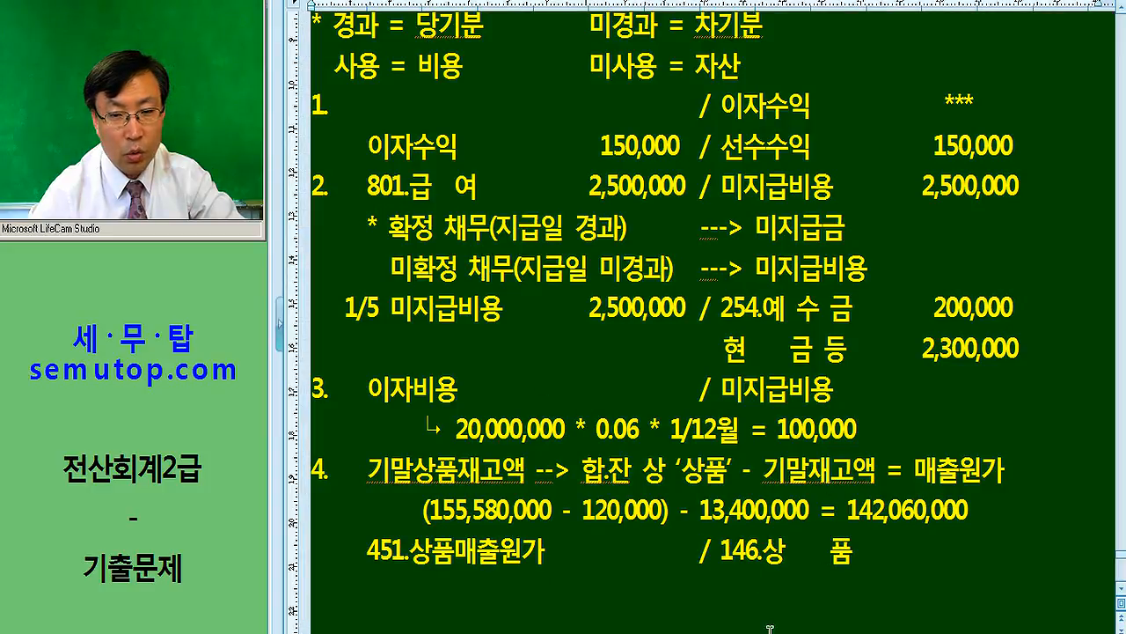
{"action": "key", "text": "alt+Tab"}
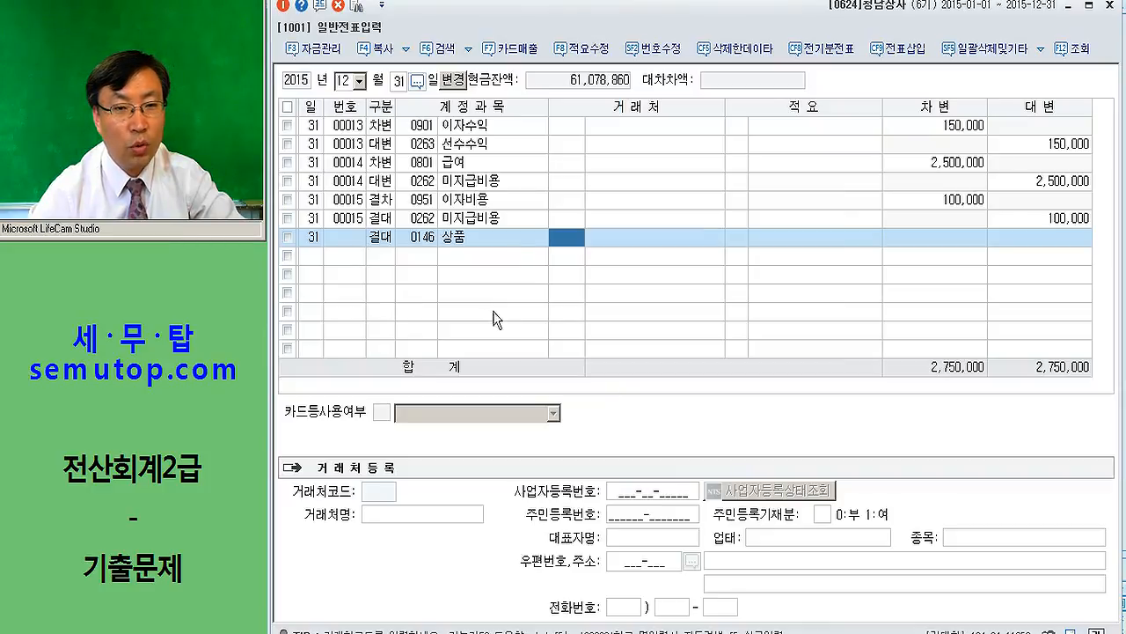
{"action": "key", "text": "Return"}
{"action": "key", "text": "Return"}
{"action": "key", "text": "Return"}
{"action": "type", "text": "142060000"}
{"action": "key", "text": "Return"}
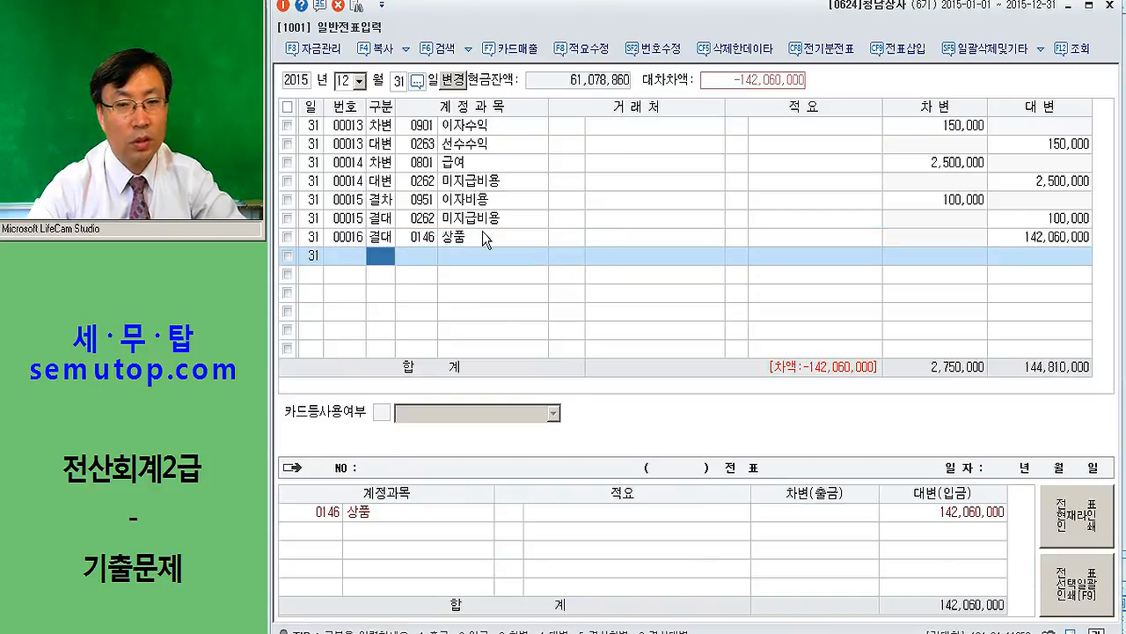
- Add the matching 142,060,000 결차 line with account 0451 상품매출원가
{"action": "type", "text": "5"}
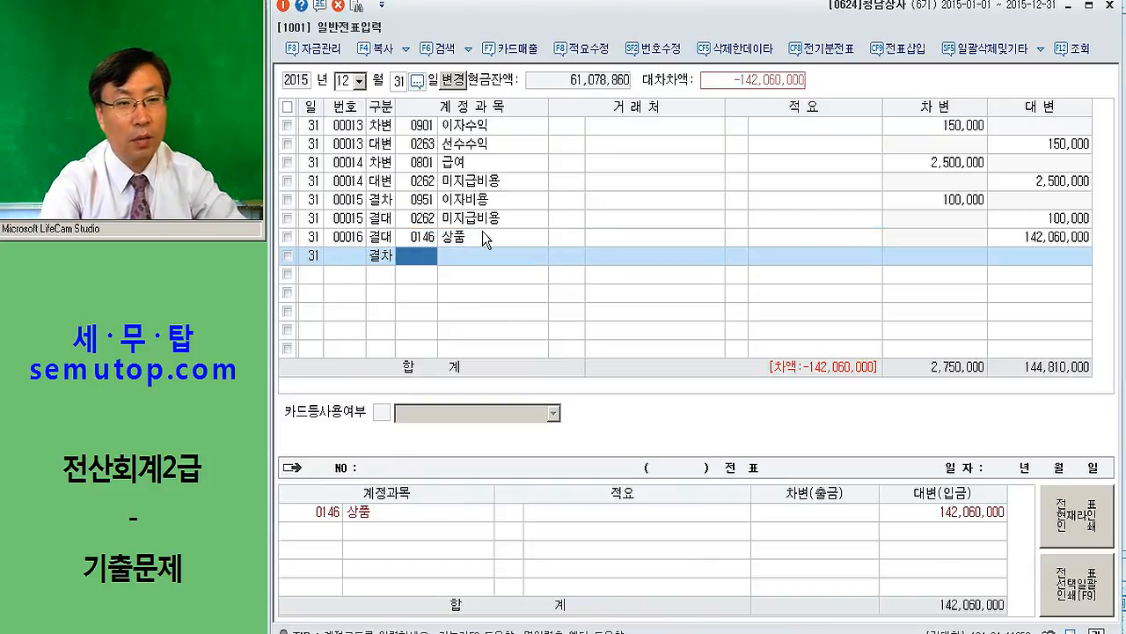
{"action": "type", "text": "451"}
{"action": "key", "text": "Return"}
{"action": "key", "text": "Return"}
{"action": "key", "text": "Return"}
{"action": "key", "text": "Return"}
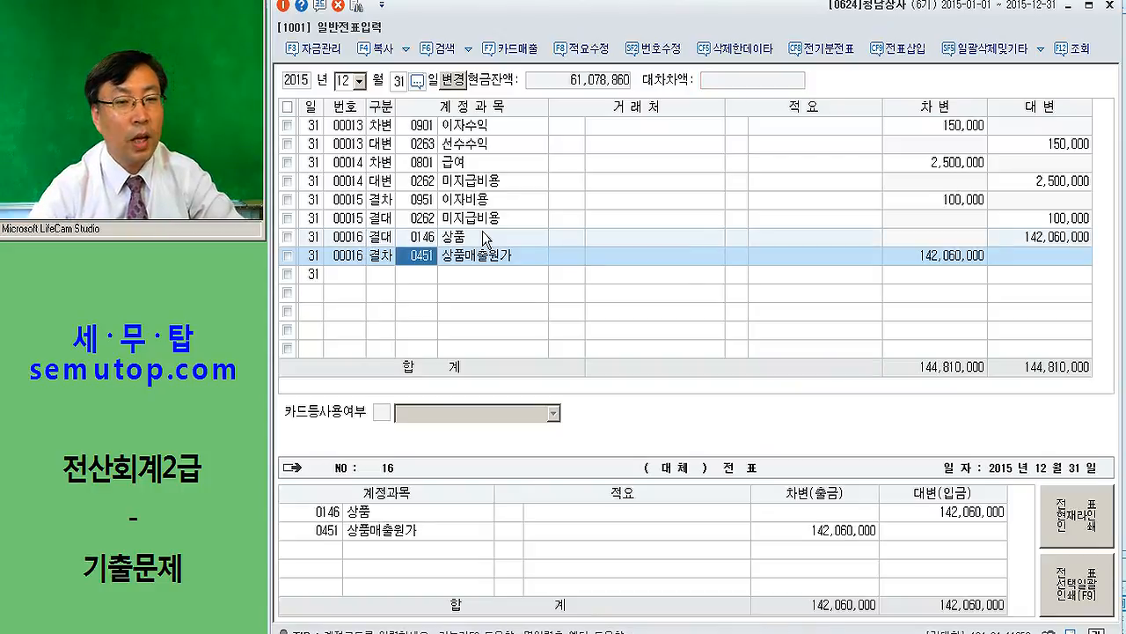
- Re-enter the 142,060,000 결차 line's account by name, trying 상품 and choosing 0451 상품매출원가 from a search for 상품매
{"action": "type", "text": "상품"}
{"action": "key", "text": "Return"}
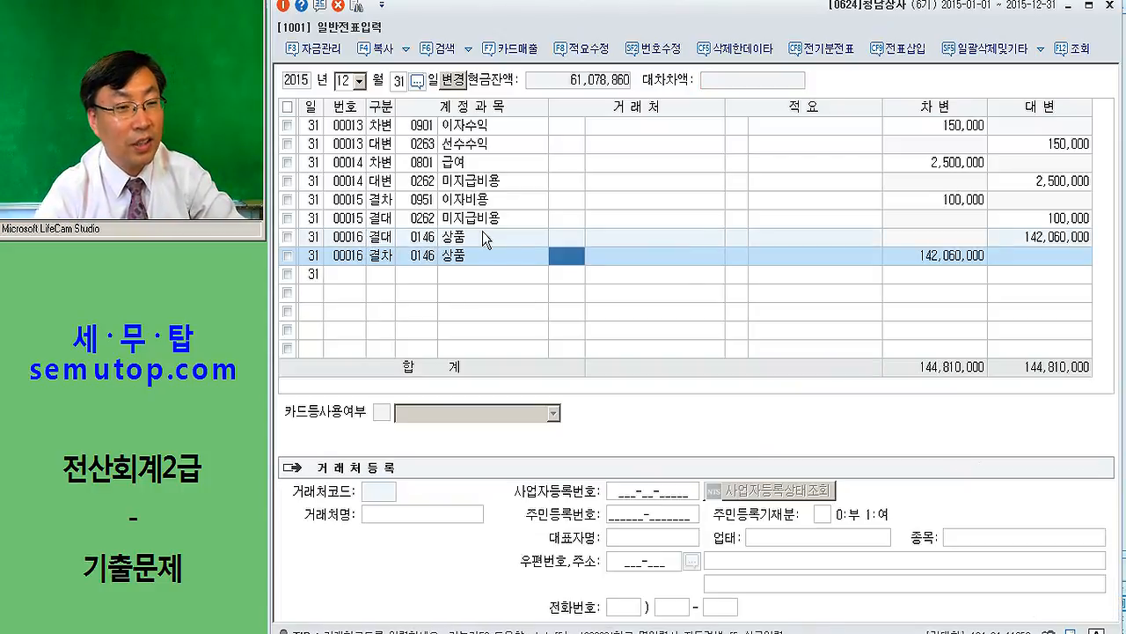
{"action": "key", "text": "shift+Tab"}
{"action": "type", "text": "상품매"}
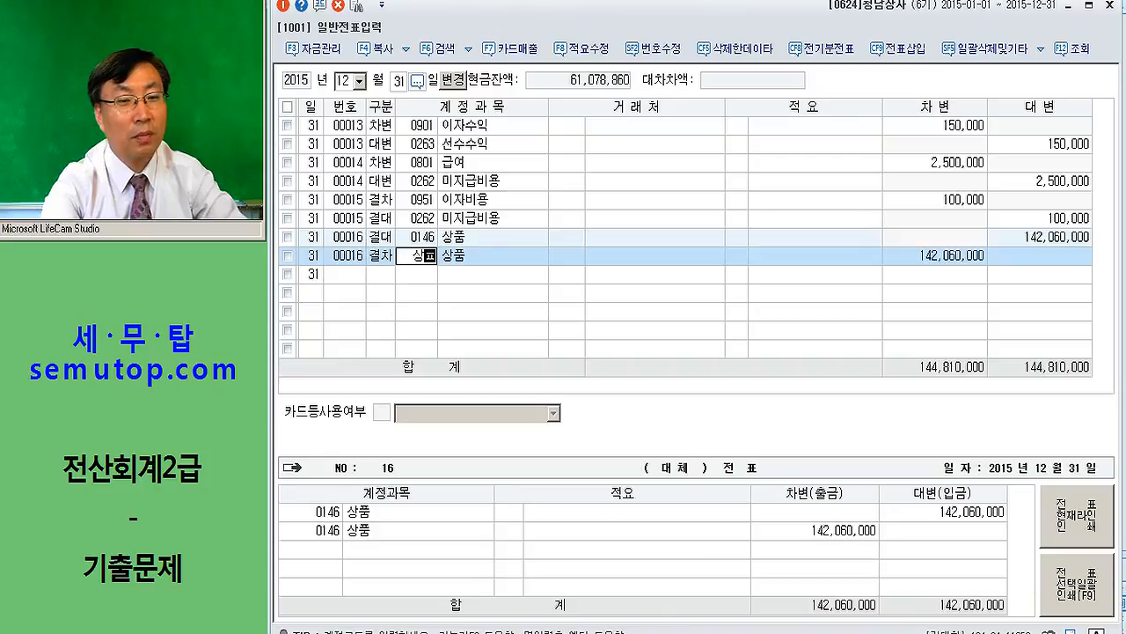
{"action": "key", "text": "Return"}
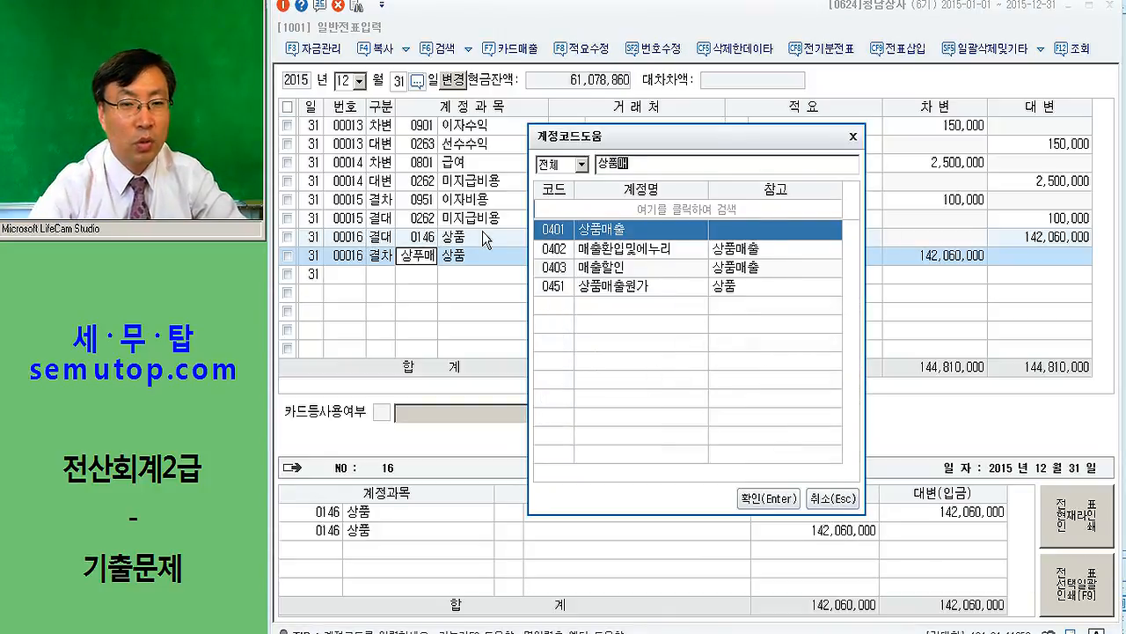
{"action": "key", "text": "Down"}
{"action": "key", "text": "Down"}
{"action": "key", "text": "Down"}
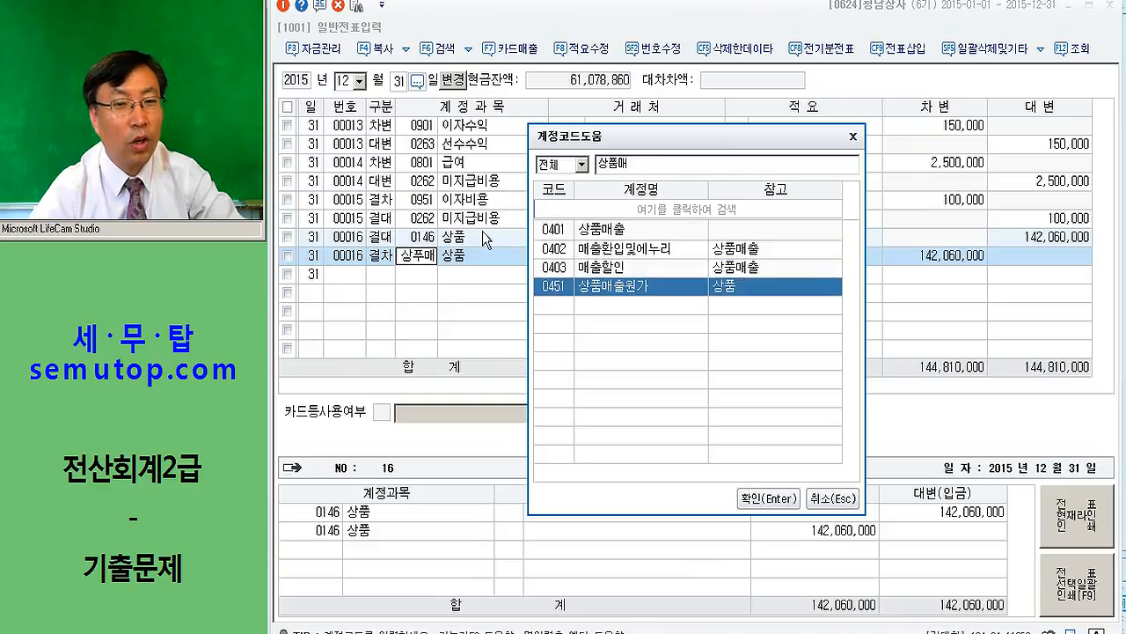
{"action": "key", "text": "Return"}
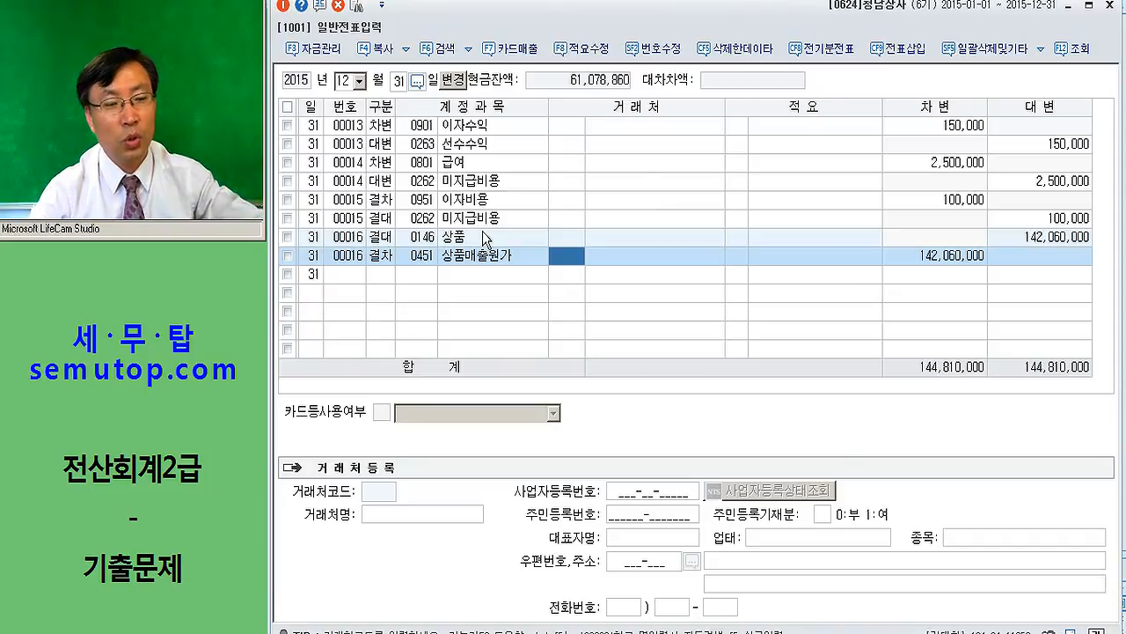
- Review the item 4 cost-of-sales entry in the journal-entry notes, and return to the KcLep main menu
{"action": "key", "text": "alt+Tab"}
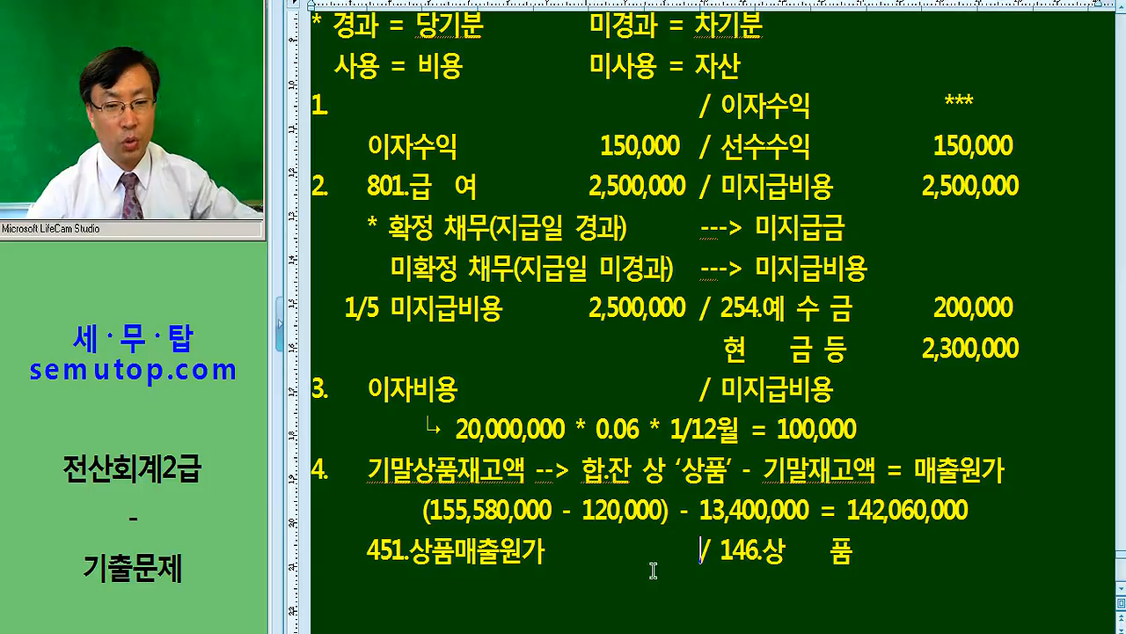
{"action": "key", "text": "alt+Tab"}
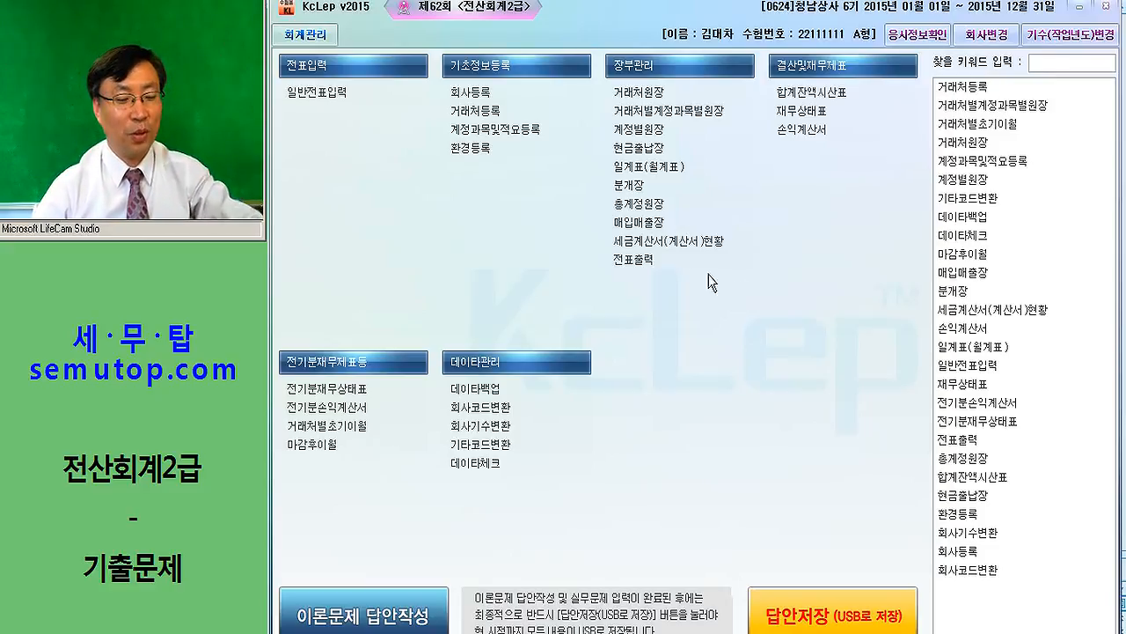
- Open the 총계정원장 and set its monthly query period to January 1 through March 31, 2015
{"action": "left_click", "coordinate": [657, 208]}
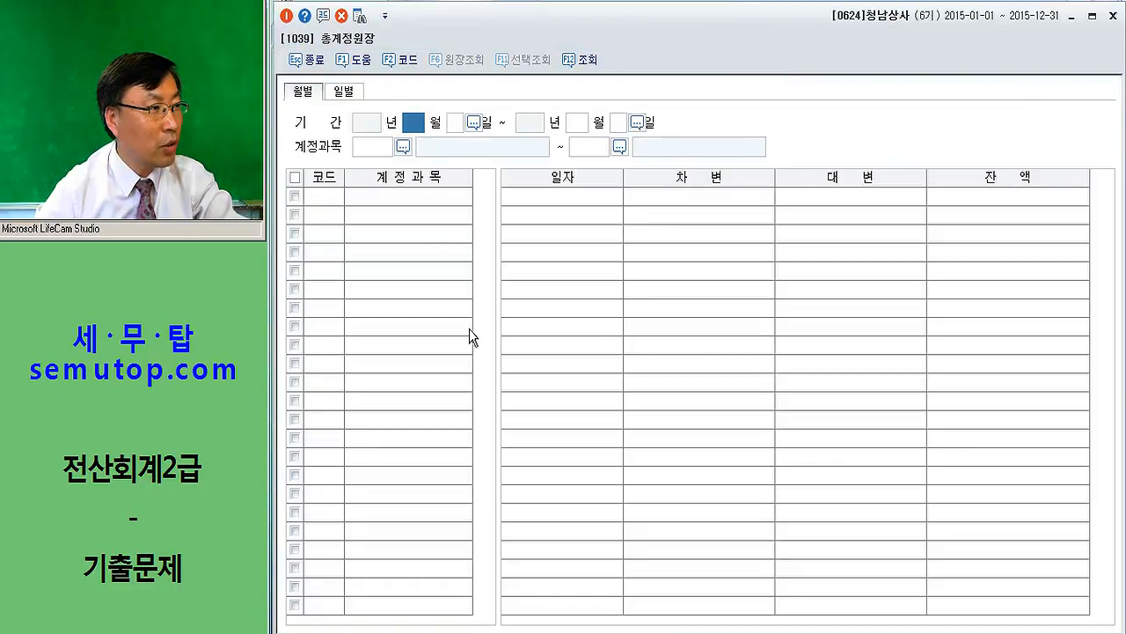
{"action": "type", "text": "1"}
{"action": "key", "text": "Return"}
{"action": "key", "text": "Return"}
{"action": "type", "text": "3"}
{"action": "key", "text": "Return"}
{"action": "key", "text": "Return"}
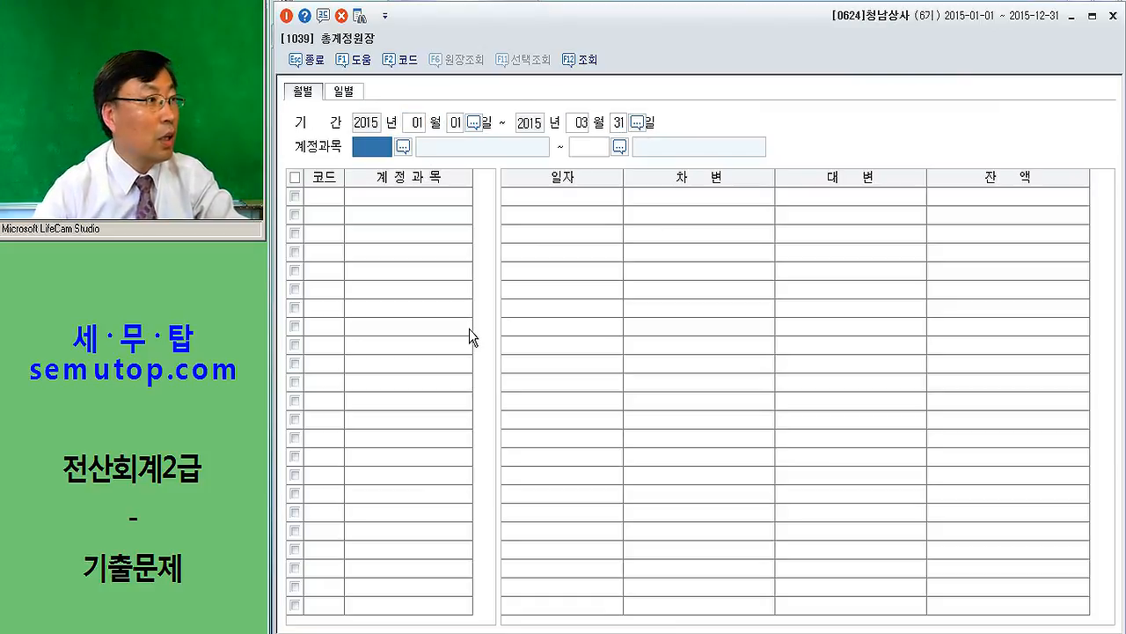
- Query the ledger for the account range from 0811 복리후생비 to 0999 소득세등
{"action": "type", "text": "0811"}
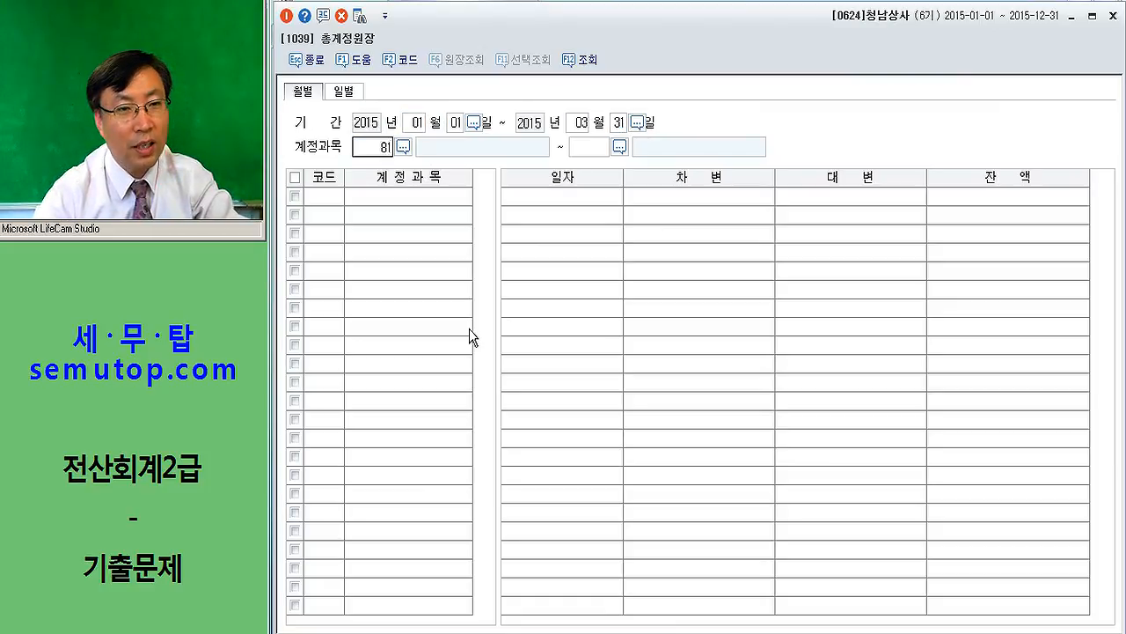
{"action": "key", "text": "Return"}
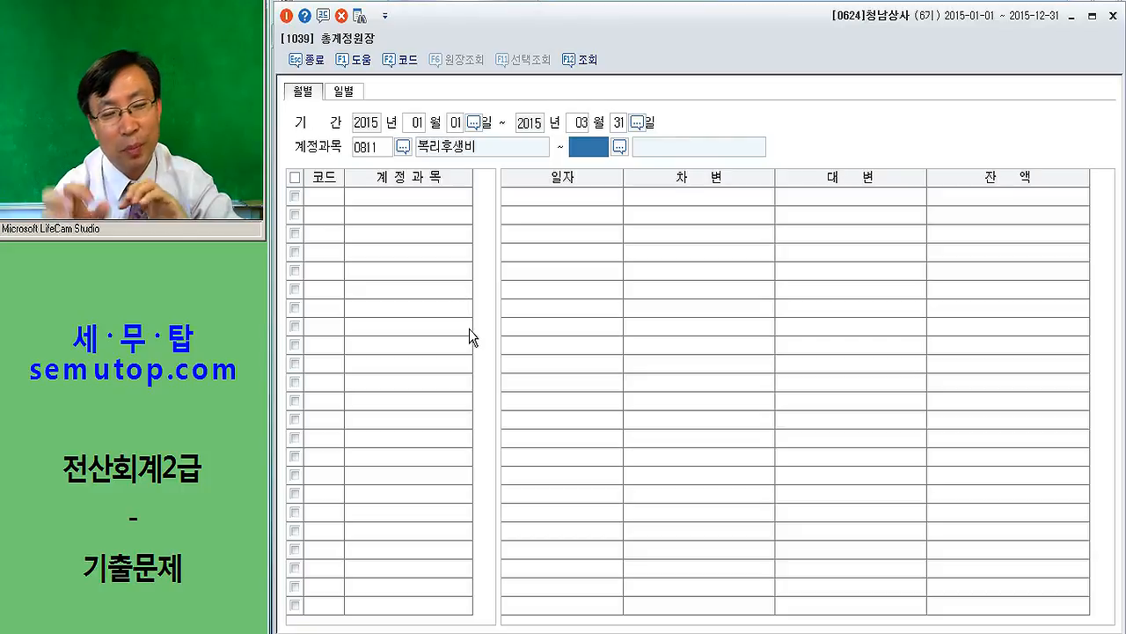
{"action": "key", "text": "Return"}
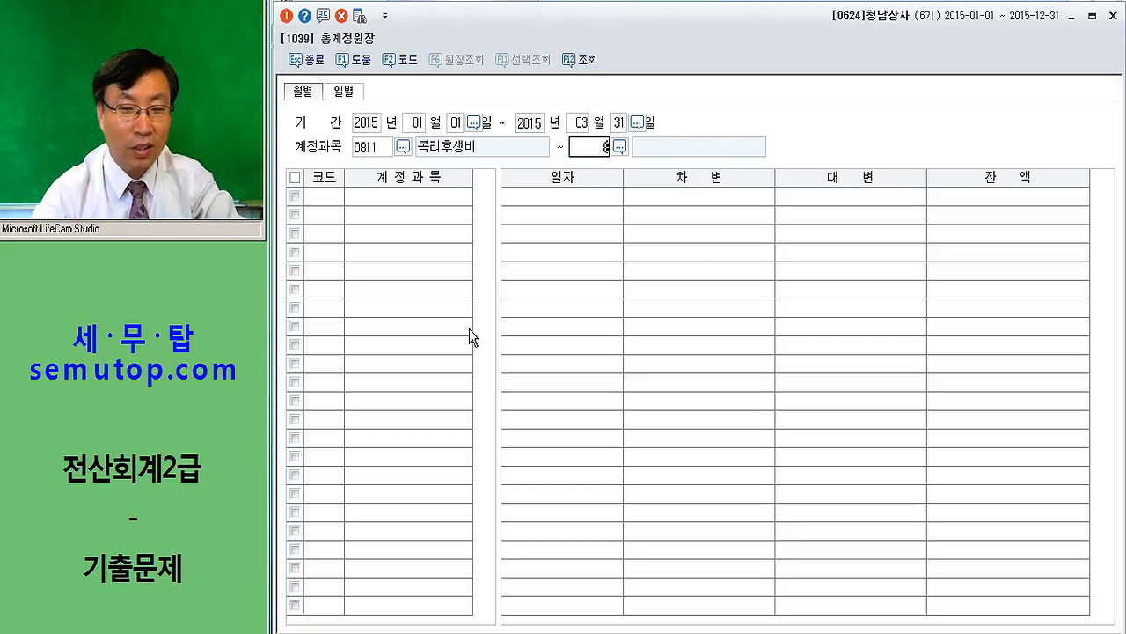
{"action": "left_click", "coordinate": [585, 148]}
{"action": "key", "text": "BackSpace"}
{"action": "type", "text": "0999"}
{"action": "key", "text": "Return"}
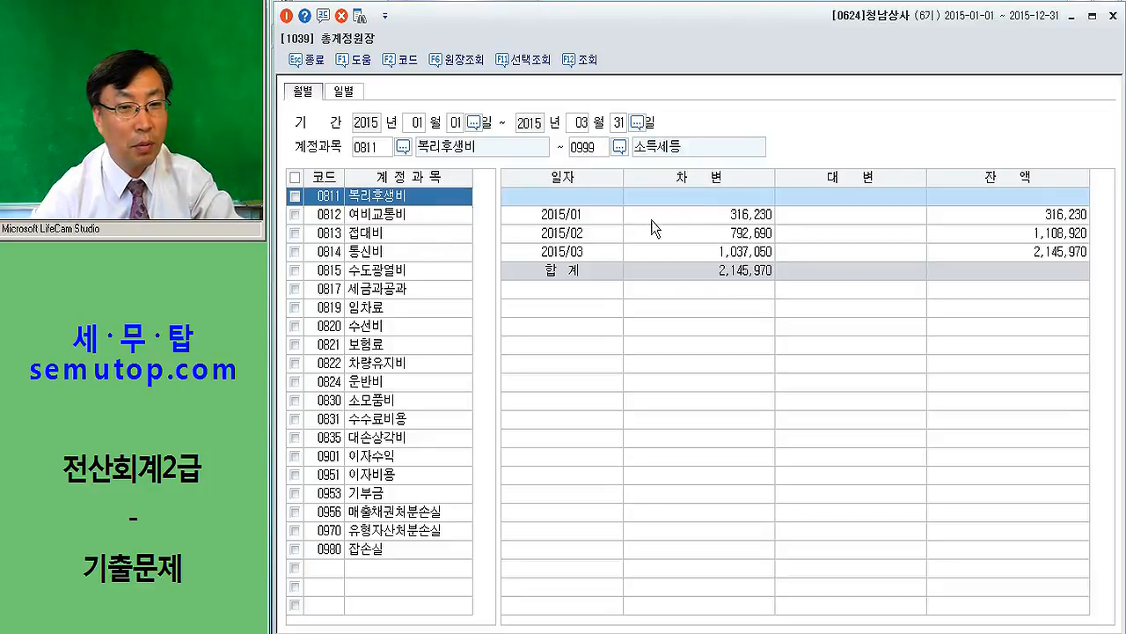
- Compare the January and March 차변 amounts of 복리후생비, and return to the main menu
{"action": "key", "text": "Down"}
{"action": "key", "text": "Down"}
{"action": "key", "text": "Down"}
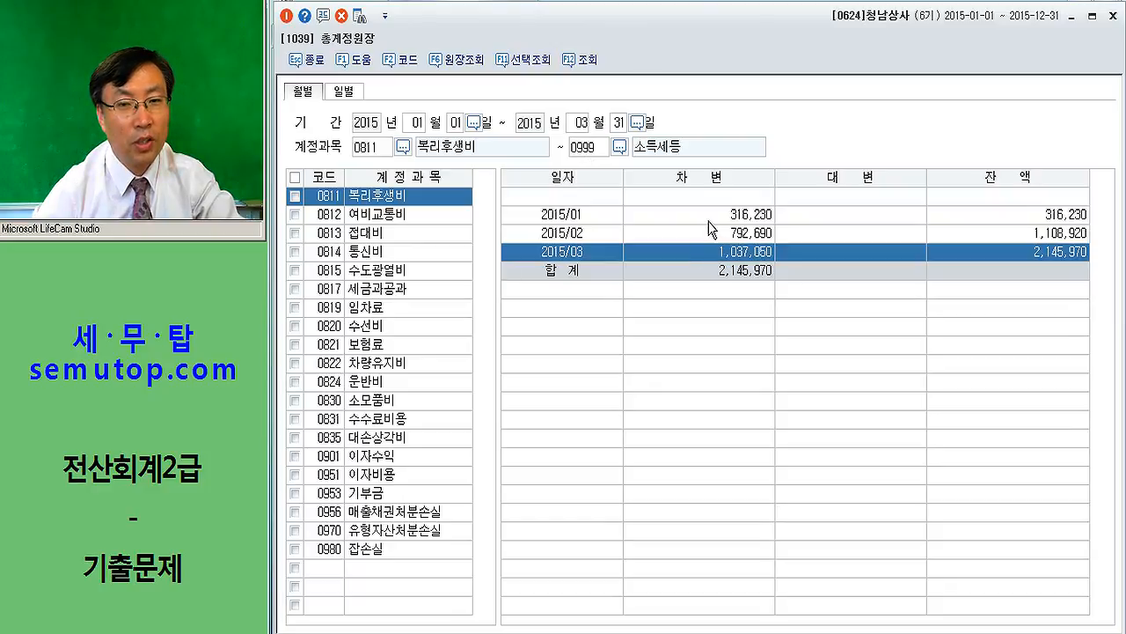
{"action": "left_click", "coordinate": [709, 220]}
{"action": "left_click", "coordinate": [723, 254]}
{"action": "left_click", "coordinate": [729, 217]}
{"action": "left_click", "coordinate": [731, 254]}
{"action": "left_click", "coordinate": [730, 220]}
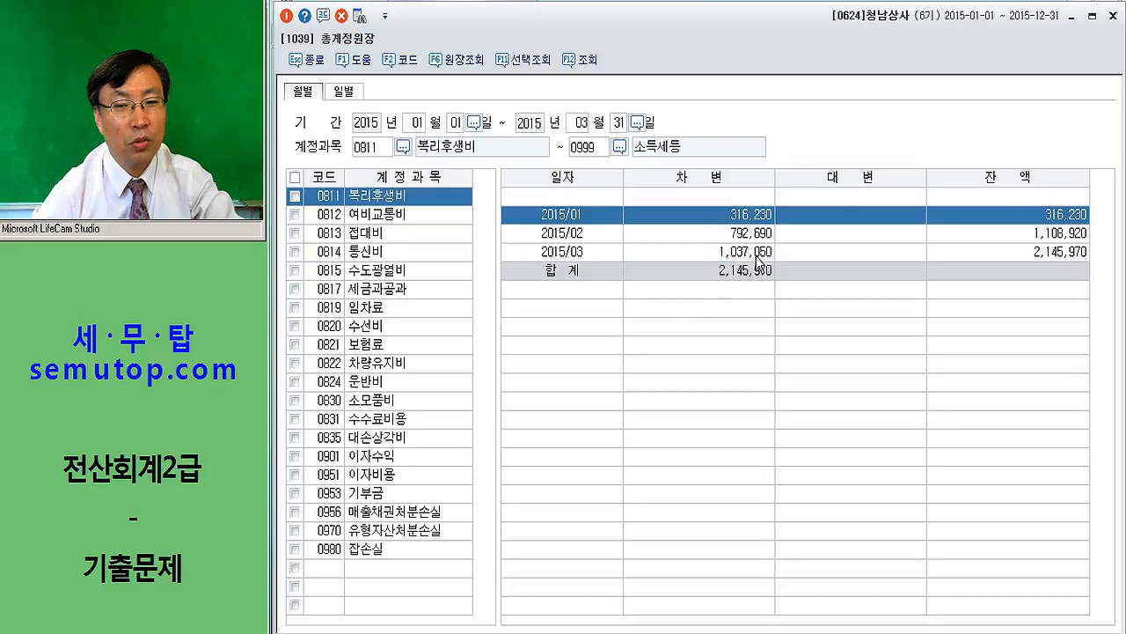
{"action": "left_click", "coordinate": [757, 255]}
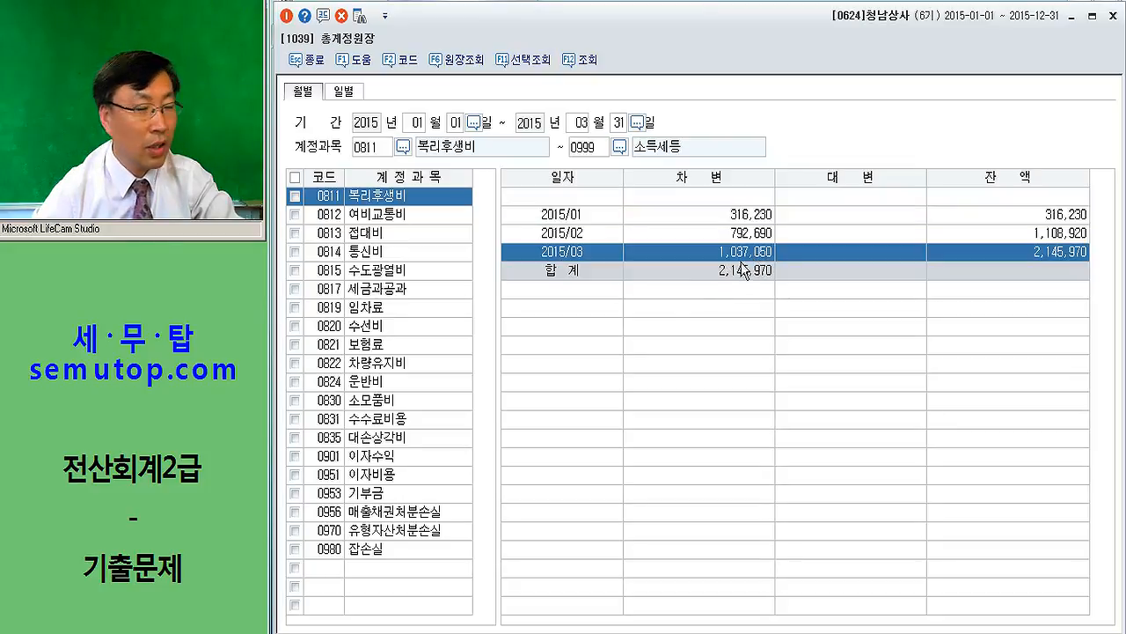
{"action": "left_click", "coordinate": [734, 220]}
{"action": "left_click", "coordinate": [749, 250]}
{"action": "left_click", "coordinate": [746, 218]}
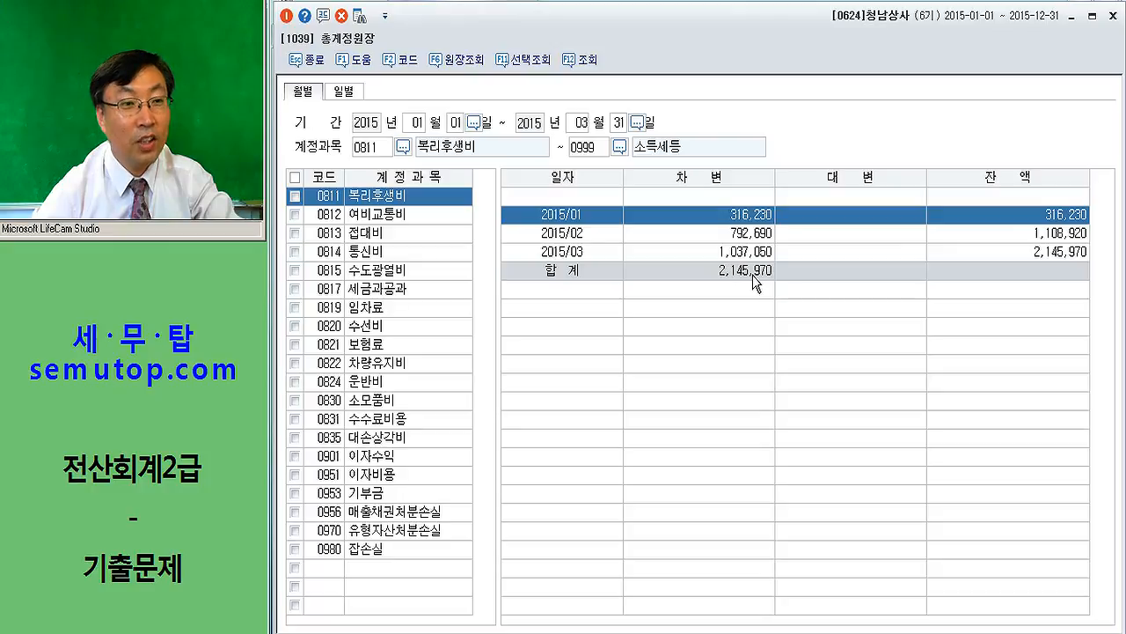
{"action": "key", "text": "Escape"}
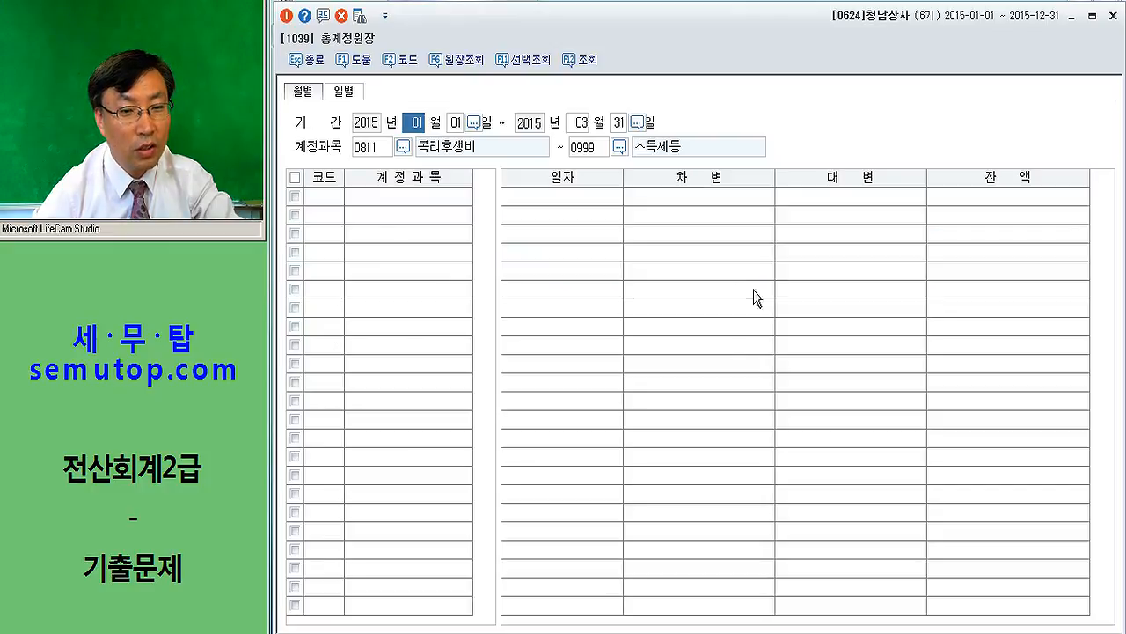
{"action": "key", "text": "Escape"}
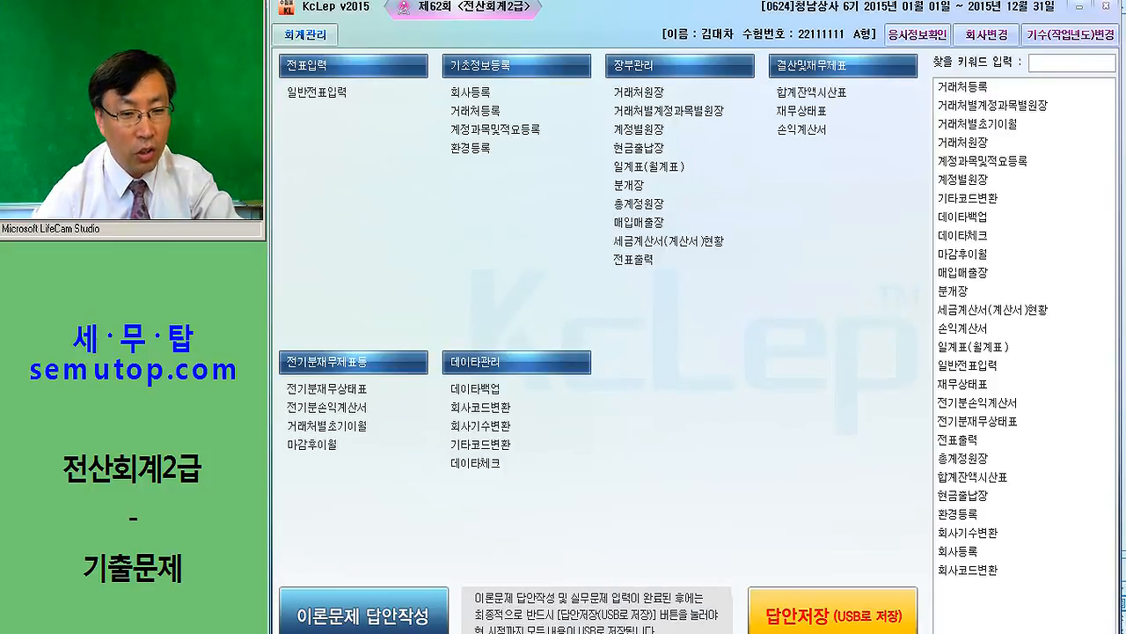
- Enter 700,000 as practical exam answer [1] in the 이론답안작성 form, and close the form
{"action": "left_click", "coordinate": [414, 618]}
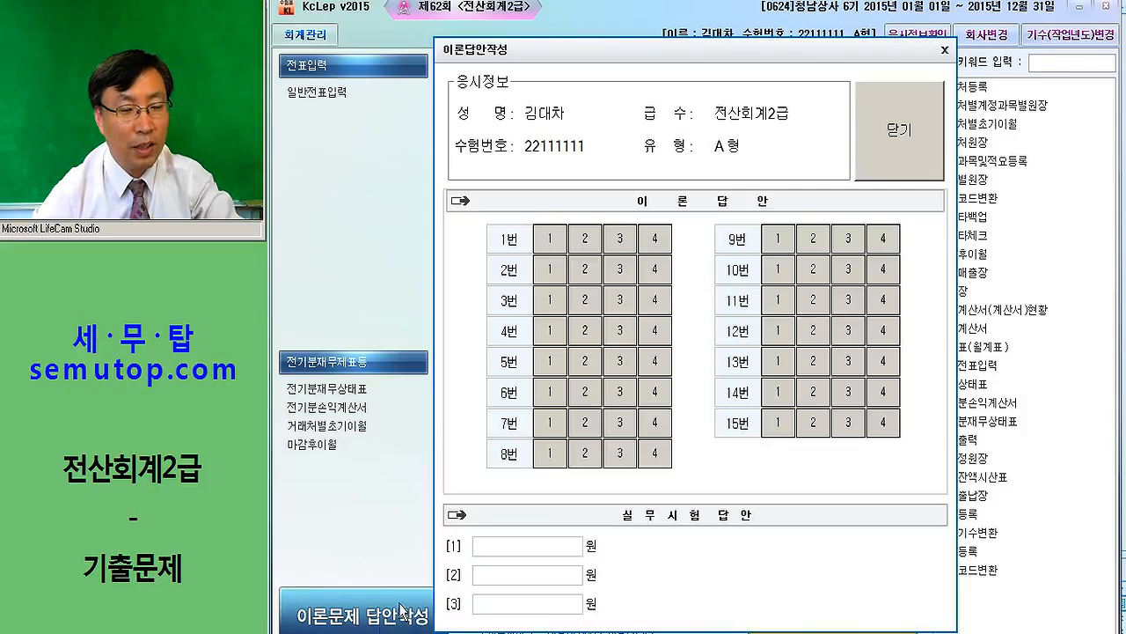
{"action": "left_click_drag", "start_coordinate": [664, 61], "coordinate": [669, 32]}
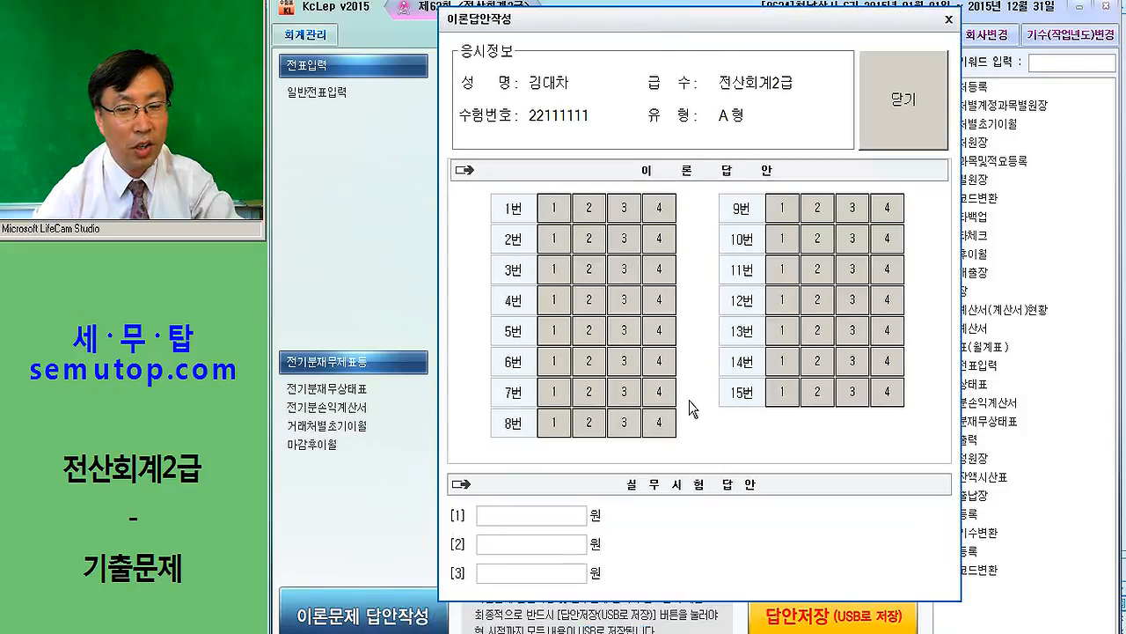
{"action": "left_click", "coordinate": [482, 519]}
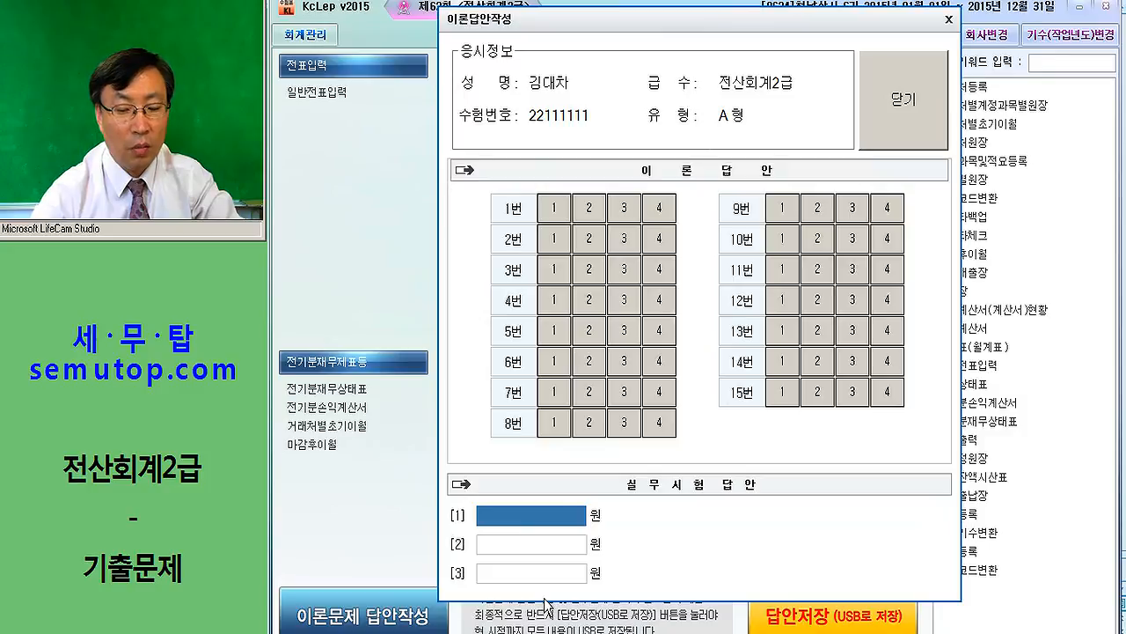
{"action": "type", "text": "7,0"}
{"action": "type", "text": "00,000"}
{"action": "key", "text": "Return"}
{"action": "key", "text": "shift+Tab"}
{"action": "type", "text": "700000"}
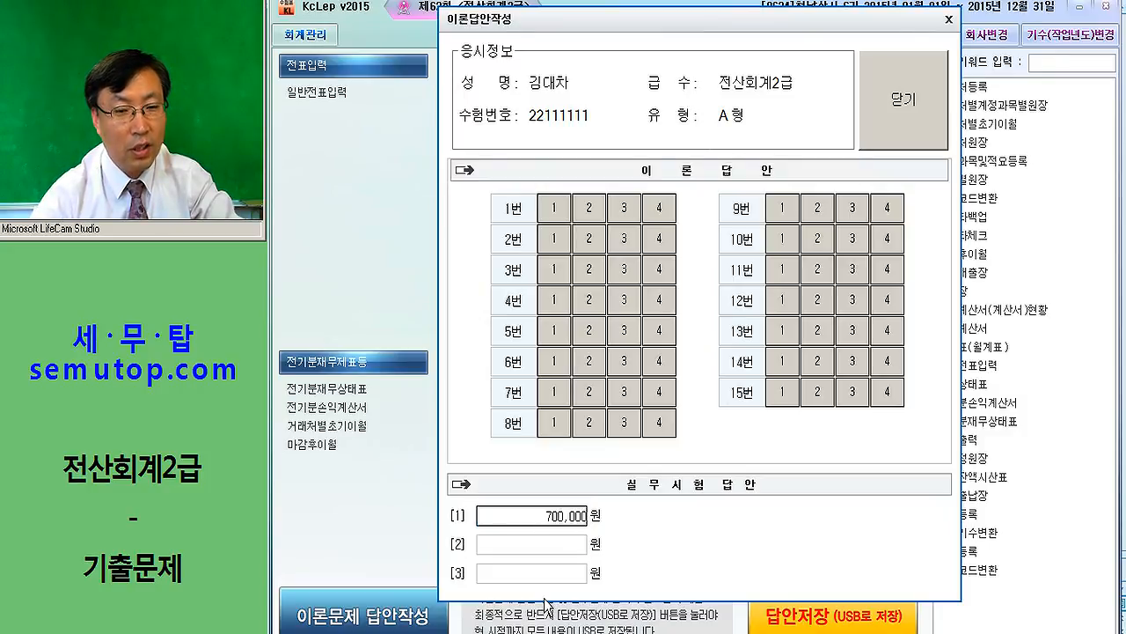
{"action": "key", "text": "Return"}
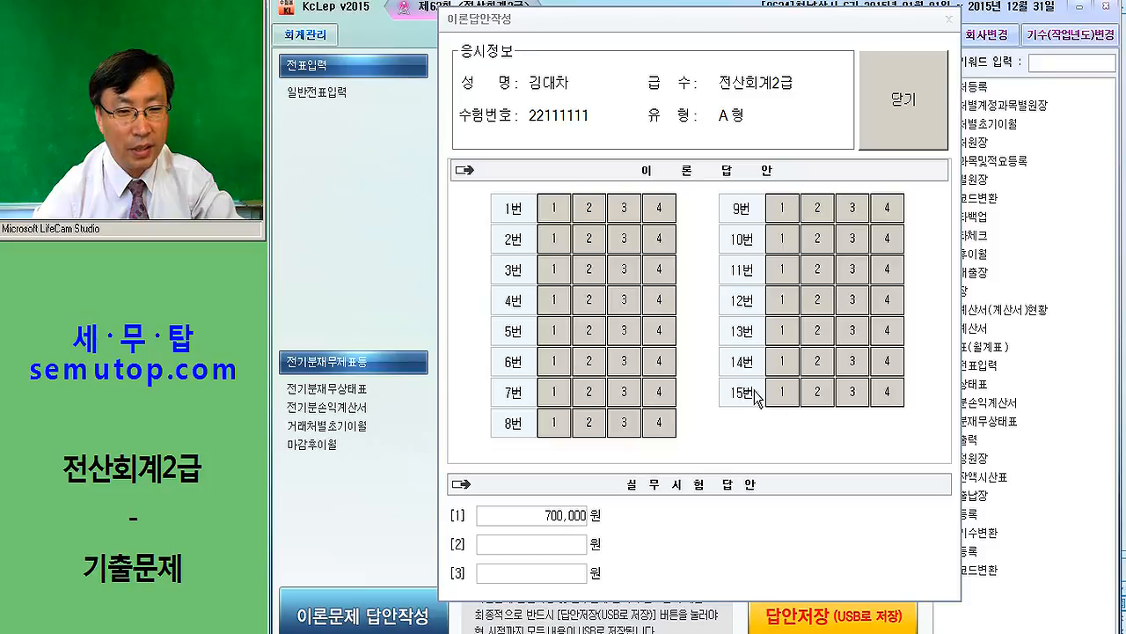
{"action": "left_click", "coordinate": [1043, 242]}
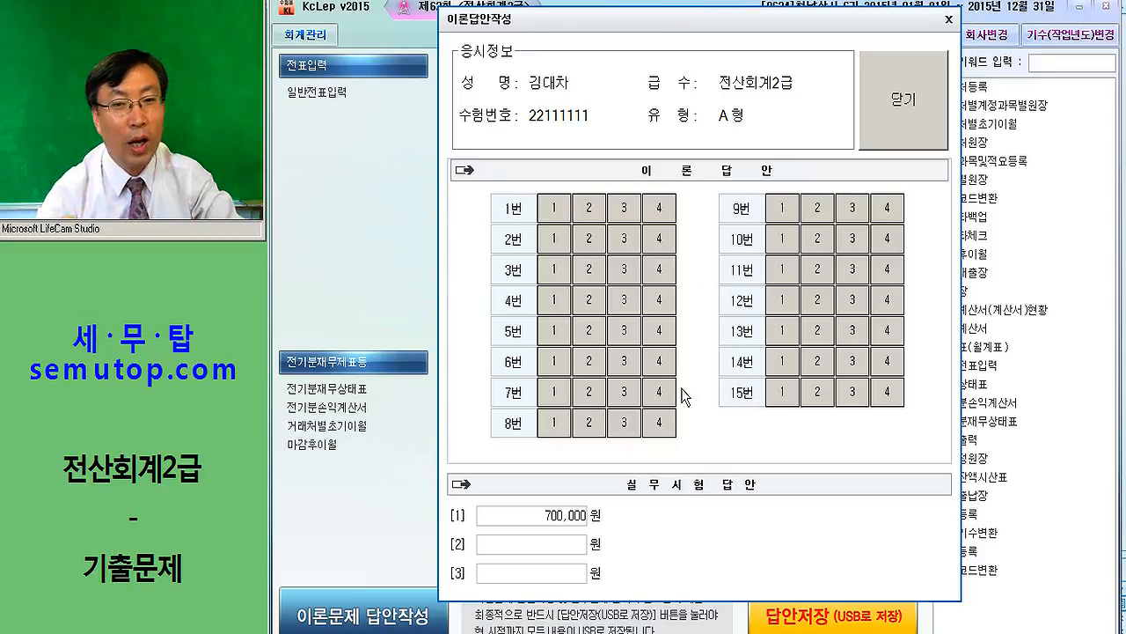
{"action": "left_click", "coordinate": [899, 118]}
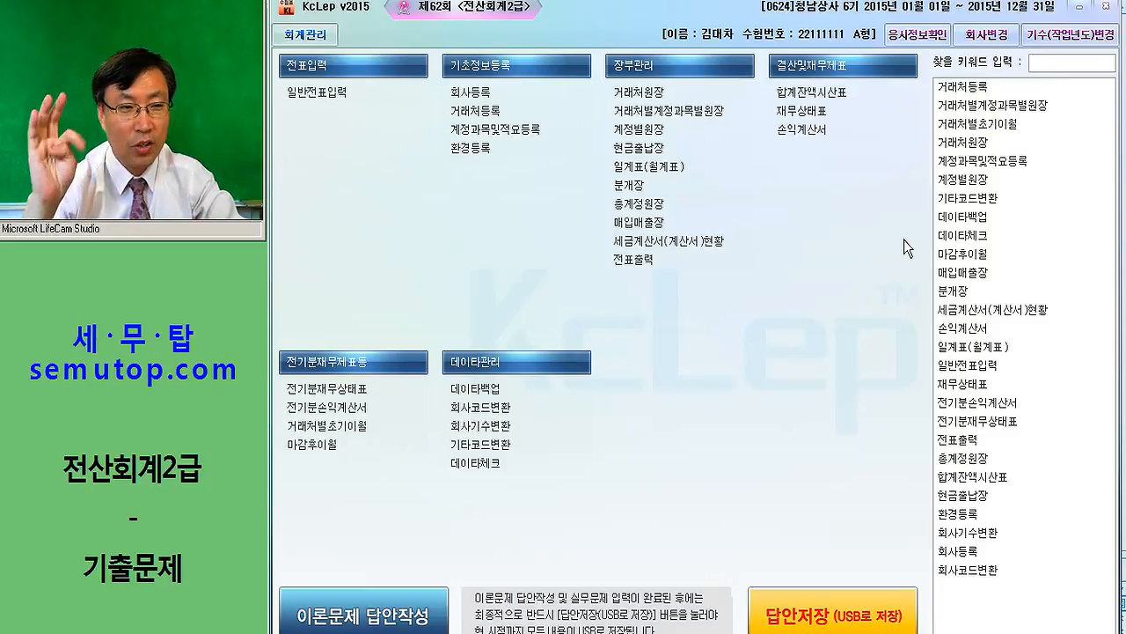
- Display the 재무상태표 for March 2015 and locate the 유동부채 line
{"action": "left_click", "coordinate": [836, 121]}
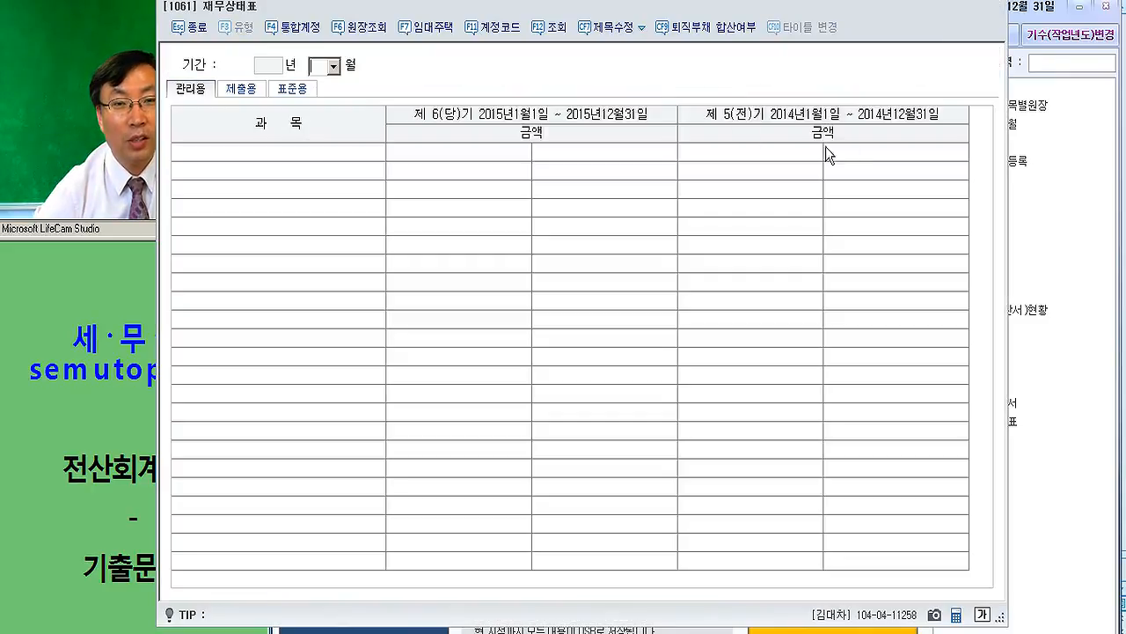
{"action": "type", "text": "3"}
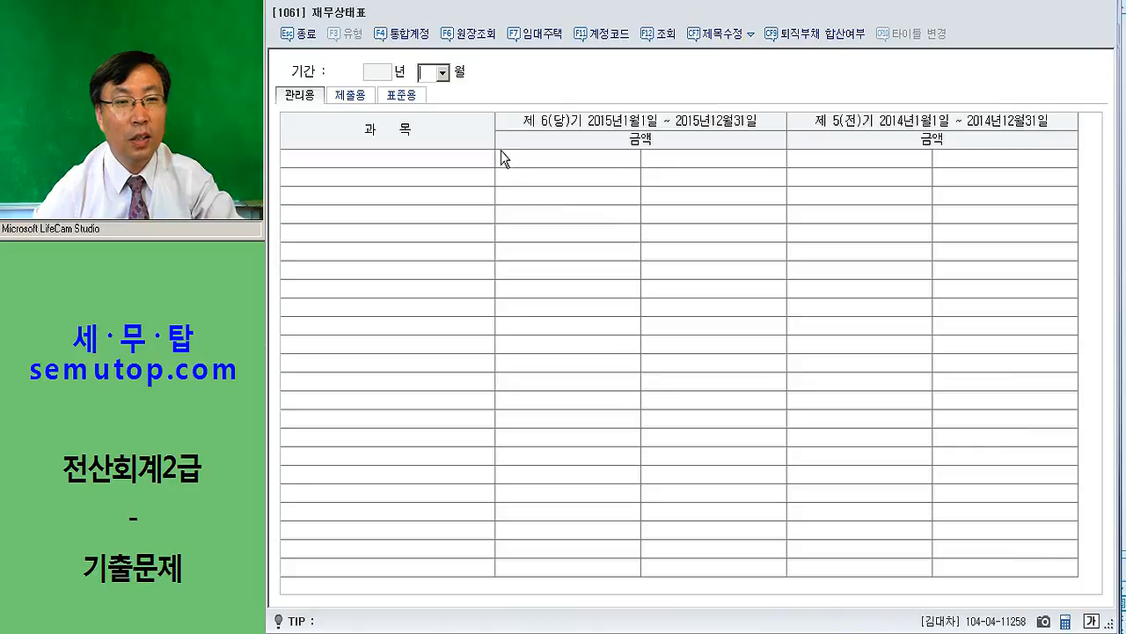
{"action": "key", "text": "Return"}
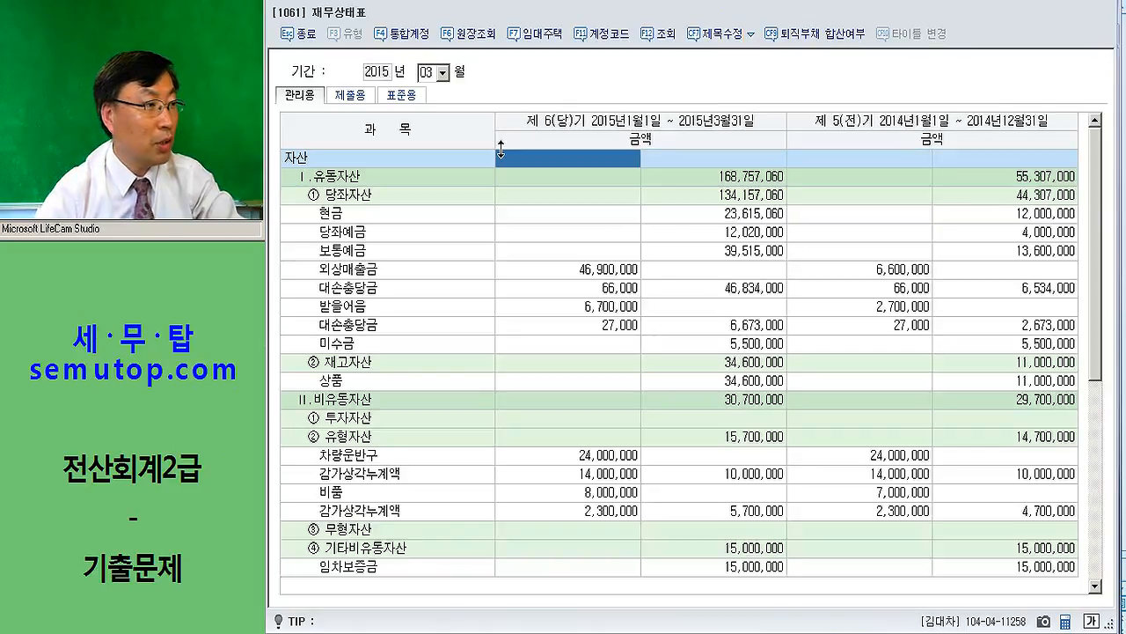
{"action": "left_click", "coordinate": [421, 401]}
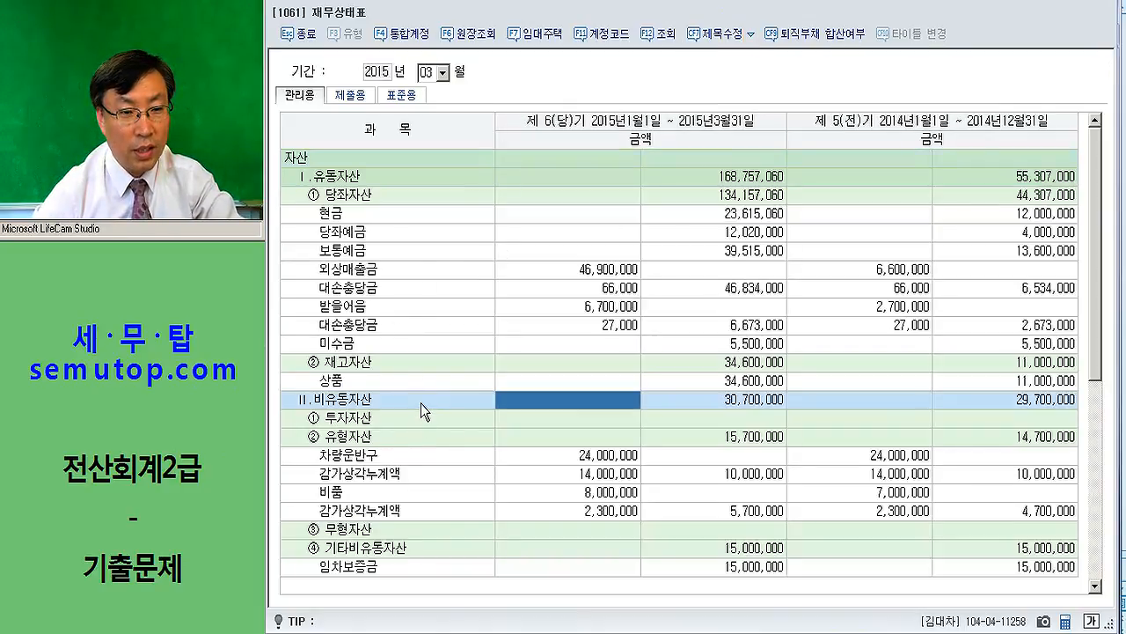
{"action": "scroll", "coordinate": [480, 387], "scroll_direction": "down", "scroll_amount": 4}
{"action": "left_click", "coordinate": [519, 399]}
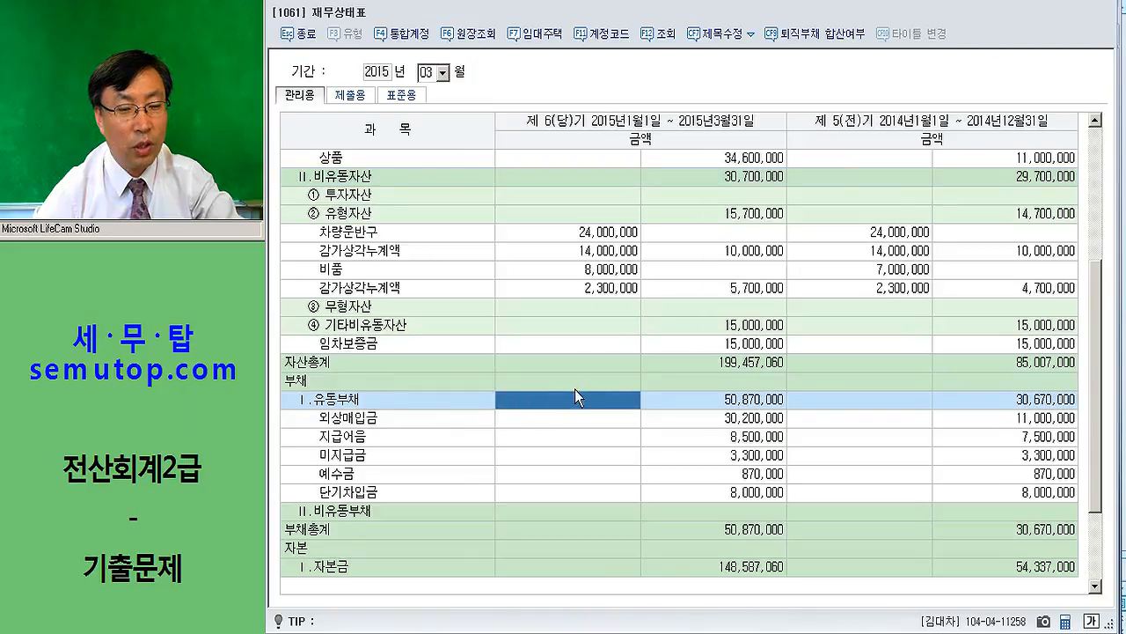
{"action": "scroll", "coordinate": [575, 392], "scroll_direction": "down", "scroll_amount": 2}
- Compare the current-period and prior-period 유동부채 amounts, and close the 재무상태표
{"action": "left_click", "coordinate": [995, 291]}
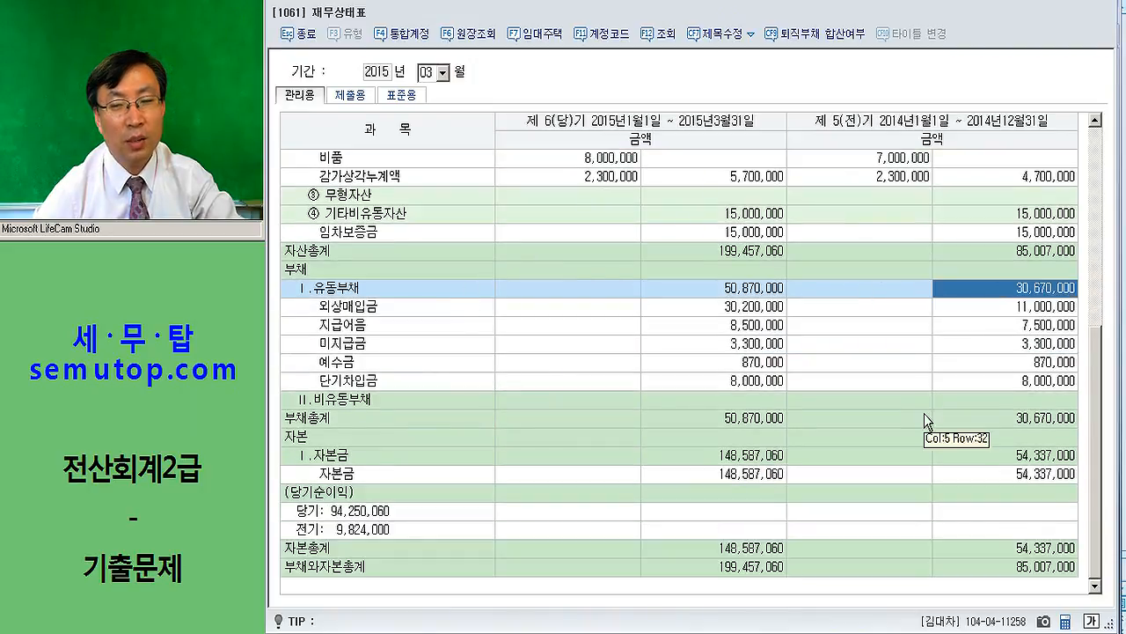
{"action": "left_click", "coordinate": [732, 290]}
{"action": "left_click", "coordinate": [997, 289]}
{"action": "left_click", "coordinate": [743, 290]}
{"action": "left_click", "coordinate": [977, 291]}
{"action": "left_click", "coordinate": [725, 292]}
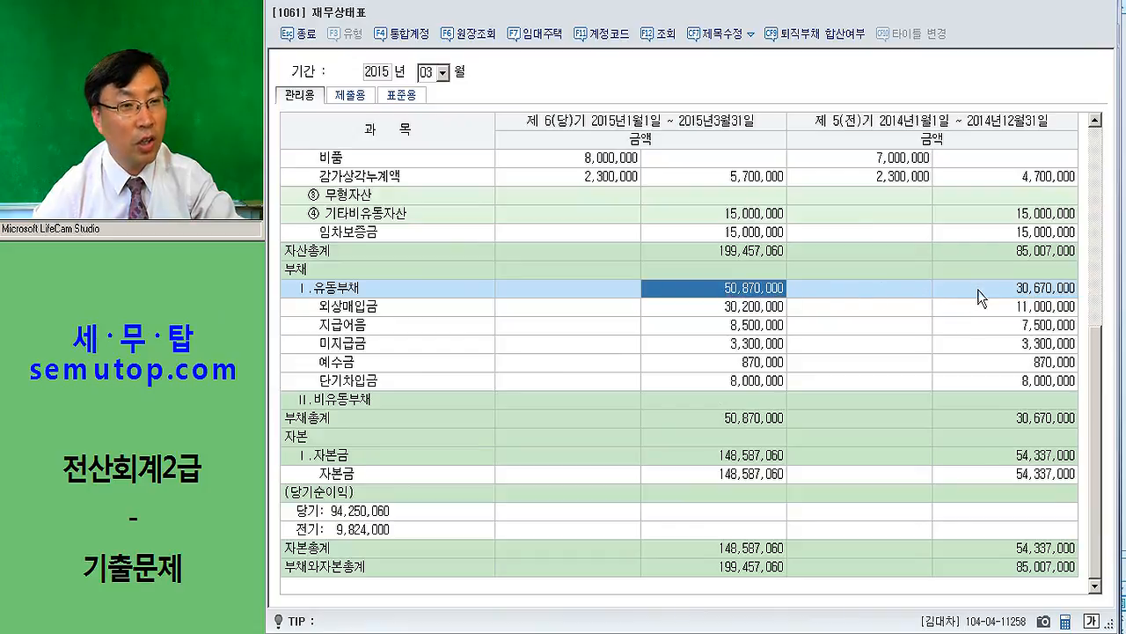
{"action": "left_click", "coordinate": [1014, 291]}
{"action": "left_click", "coordinate": [727, 298]}
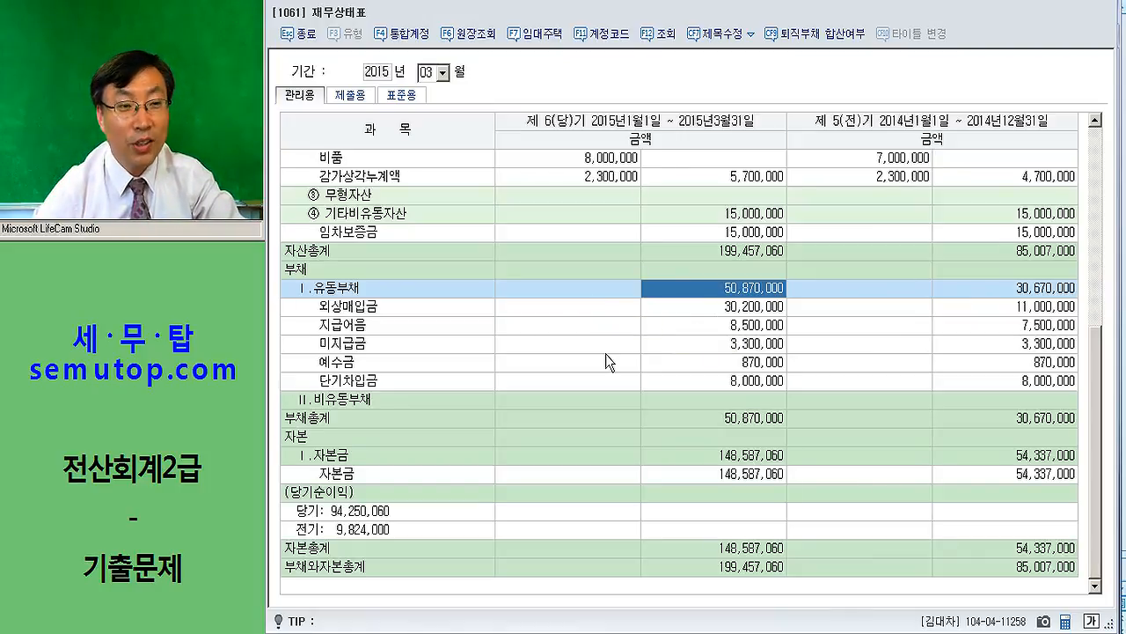
{"action": "key", "text": "Escape"}
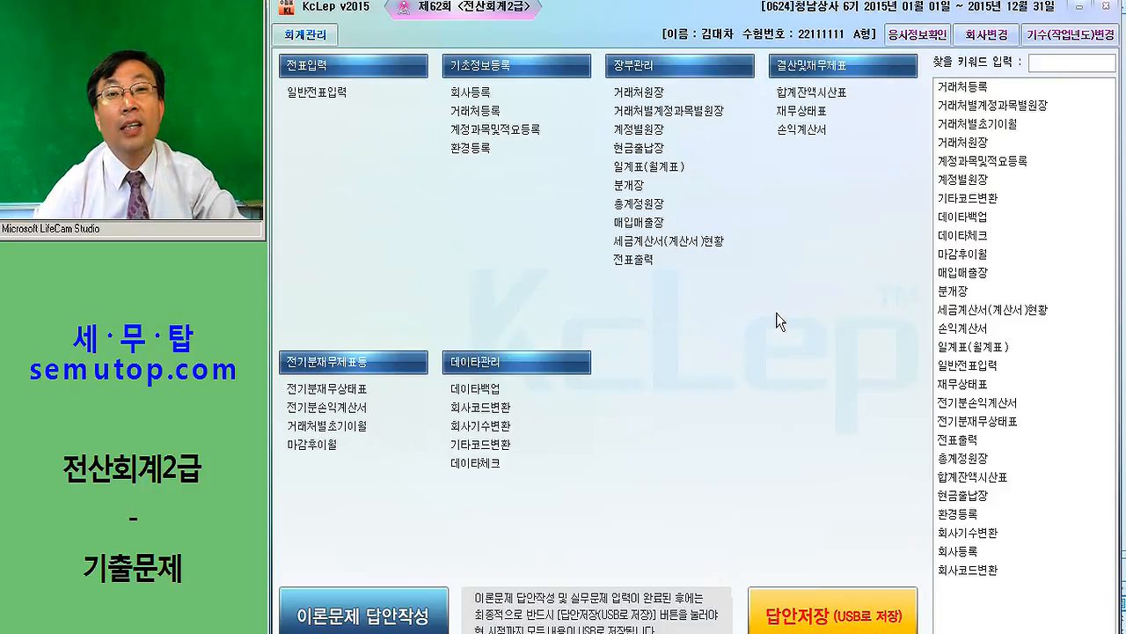
- Open the 월계표 and query it for March 2015 only
{"action": "left_click", "coordinate": [662, 167]}
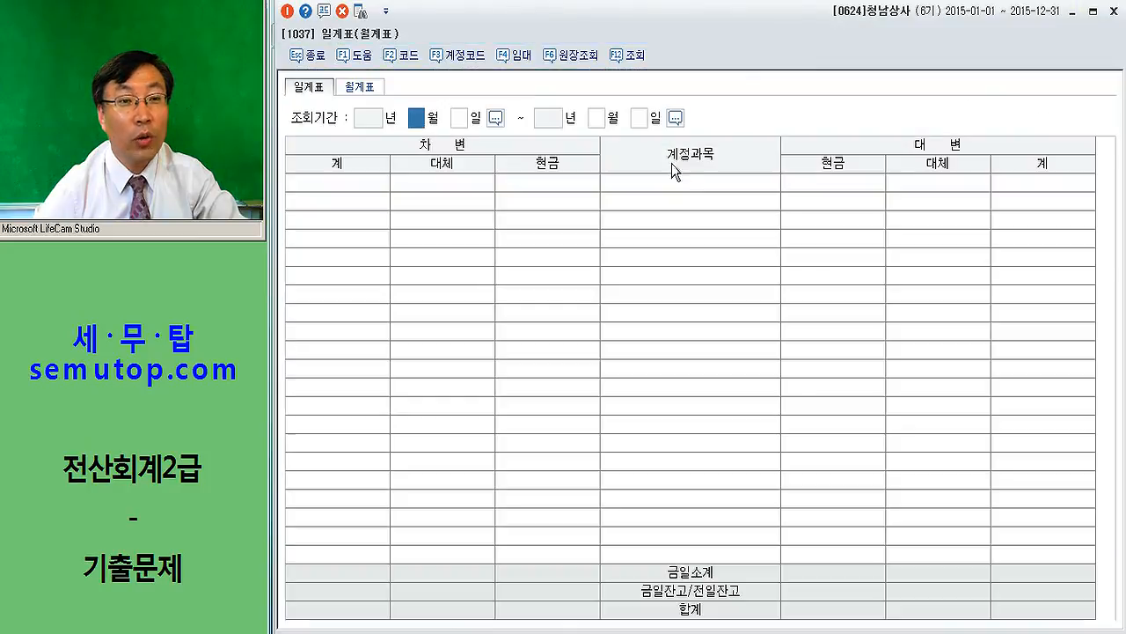
{"action": "left_click", "coordinate": [363, 87]}
{"action": "type", "text": "3"}
{"action": "key", "text": "Return"}
{"action": "type", "text": "3"}
{"action": "key", "text": "Return"}
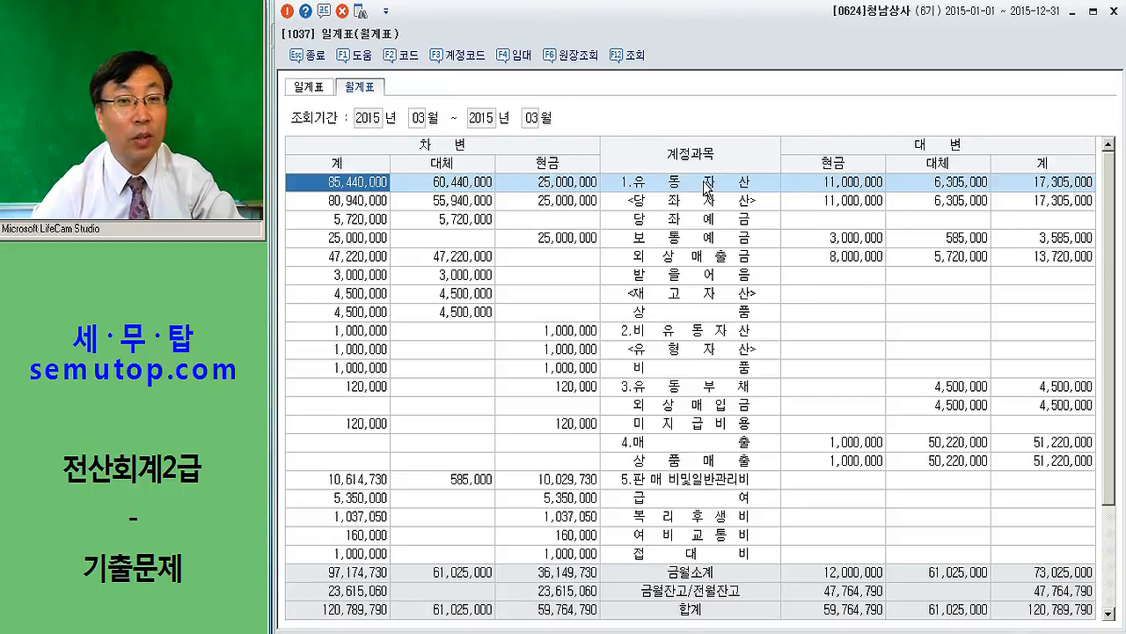
- Check the 현금 and 대체 debit amounts of 수도광열비 under 판매비및일반관리비 in the 월계표
{"action": "scroll", "coordinate": [708, 198], "scroll_direction": "down", "scroll_amount": 2}
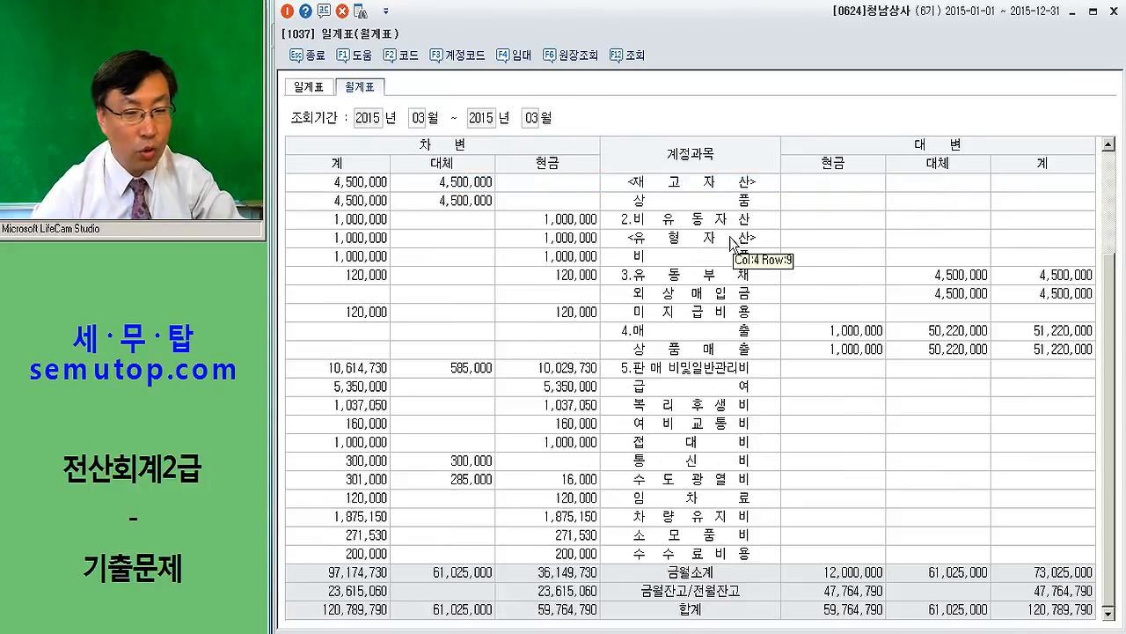
{"action": "left_click", "coordinate": [696, 478]}
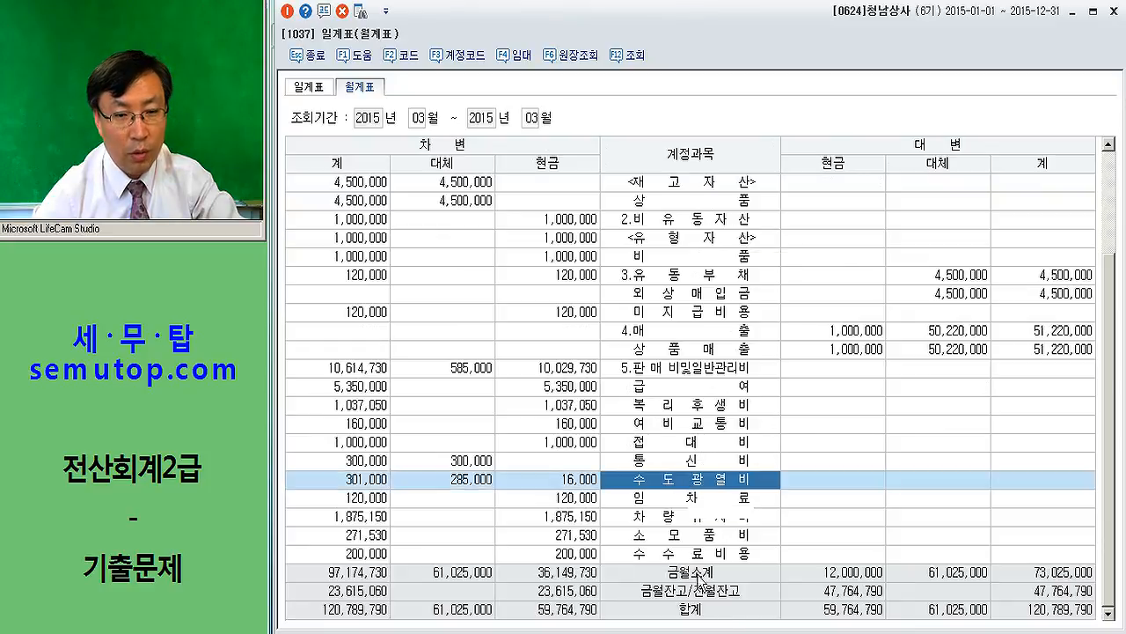
{"action": "left_click", "coordinate": [568, 483]}
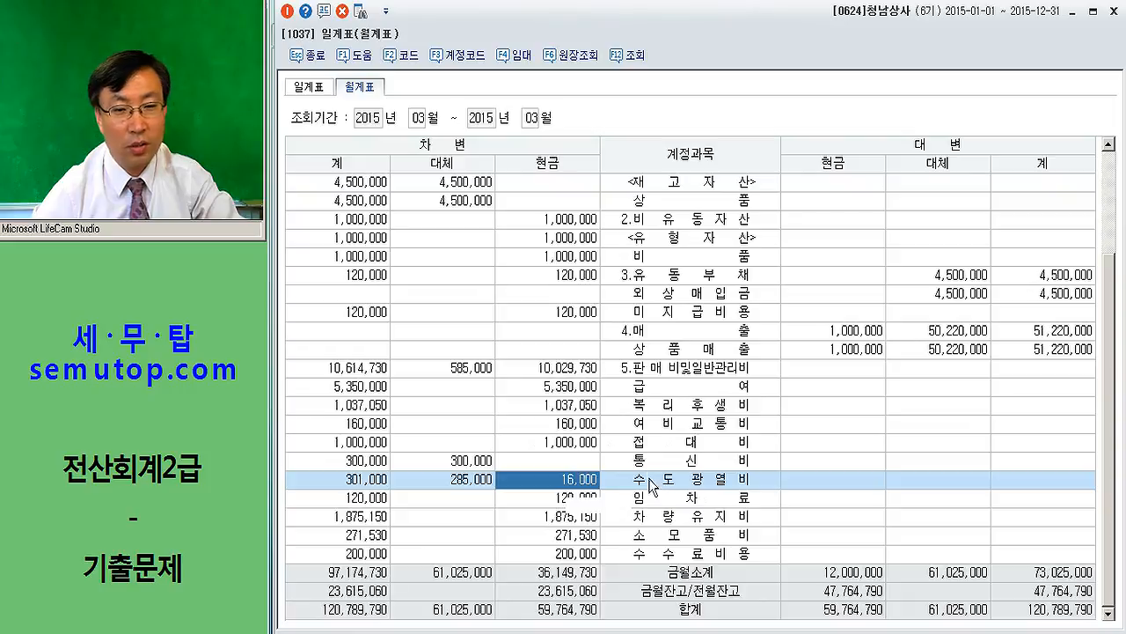
{"action": "left_click", "coordinate": [457, 466]}
{"action": "left_click", "coordinate": [476, 486]}
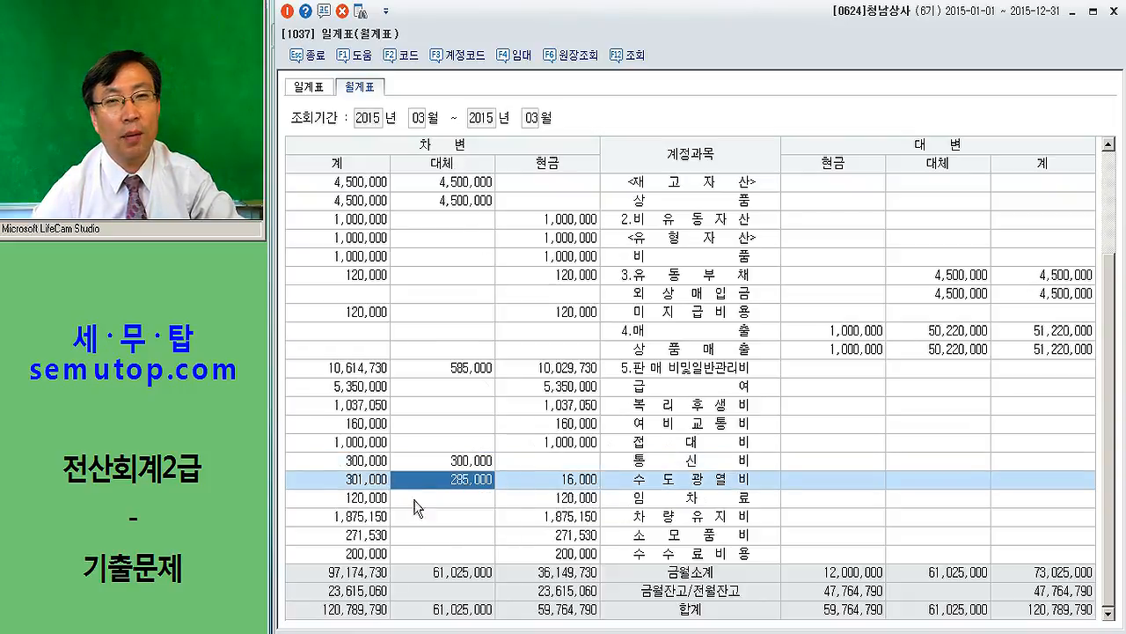
{"action": "left_click", "coordinate": [549, 483]}
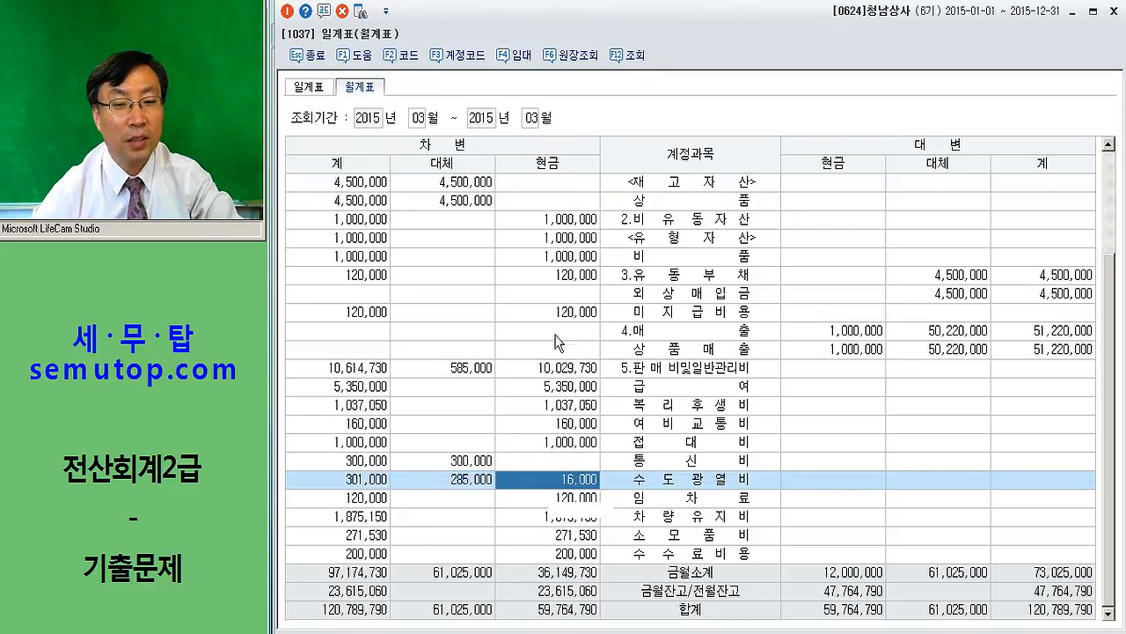
- Close the 월계표, open the exam answer sheet, and enter 16,000 as practical answer [3]
{"action": "key", "text": "Escape"}
{"action": "key", "text": "Escape"}
{"action": "left_click", "coordinate": [398, 600]}
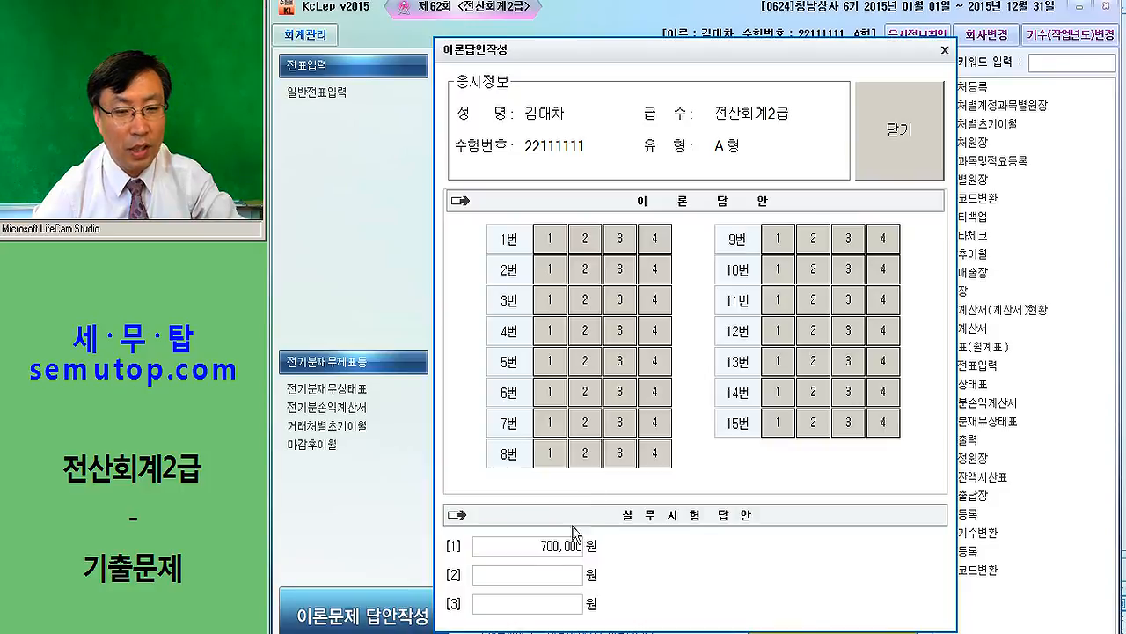
{"action": "left_click", "coordinate": [528, 606]}
{"action": "type", "text": "16000"}
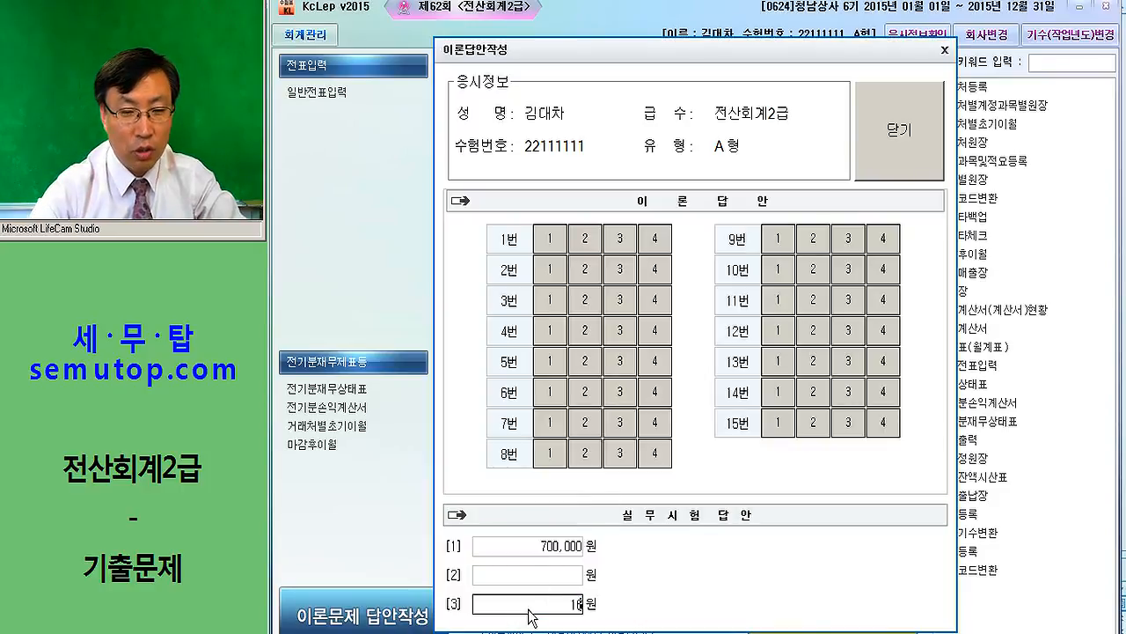
{"action": "key", "text": "Return"}
- Enter 20,000,000 as practical answer [2]
{"action": "left_click", "coordinate": [537, 577]}
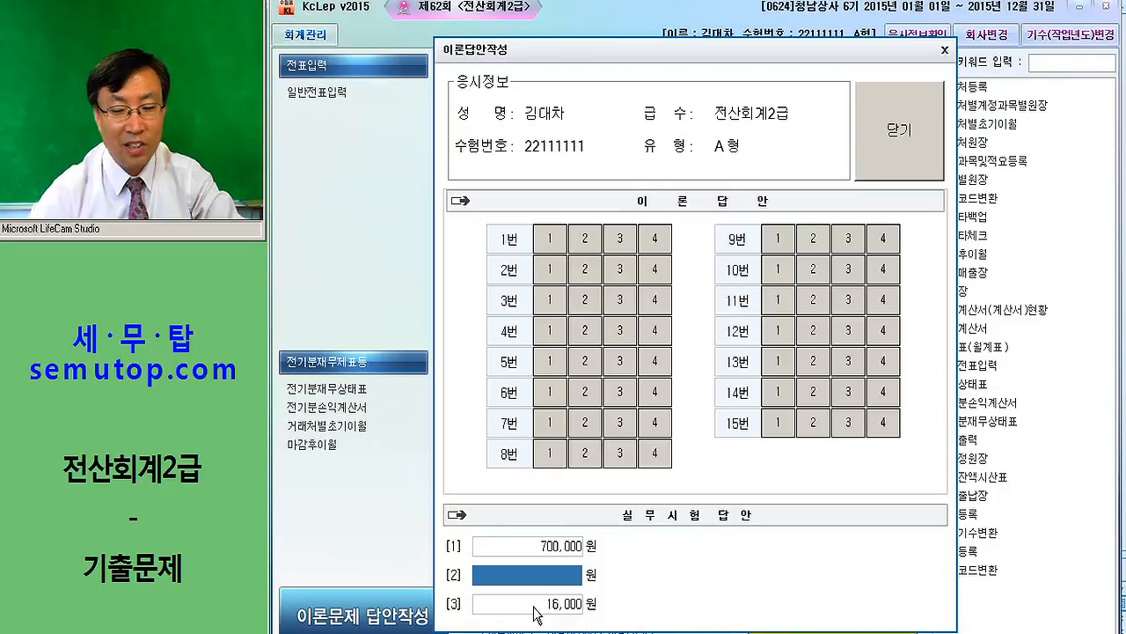
{"action": "type", "text": "20,000,000"}
{"action": "key", "text": "Return"}
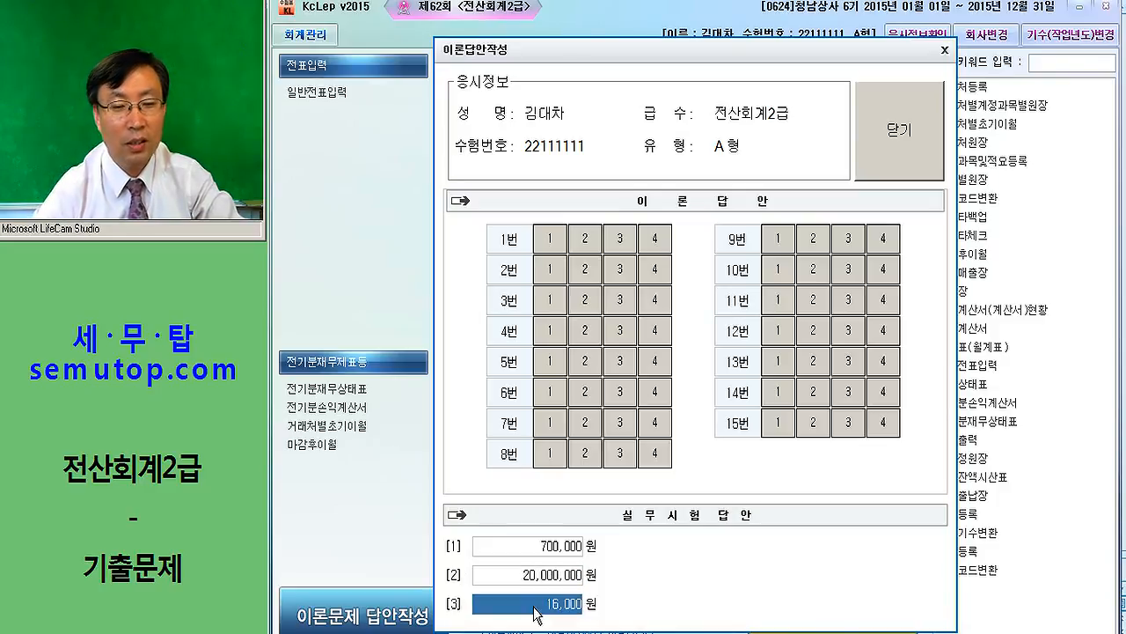
{"action": "left_click", "coordinate": [538, 579]}
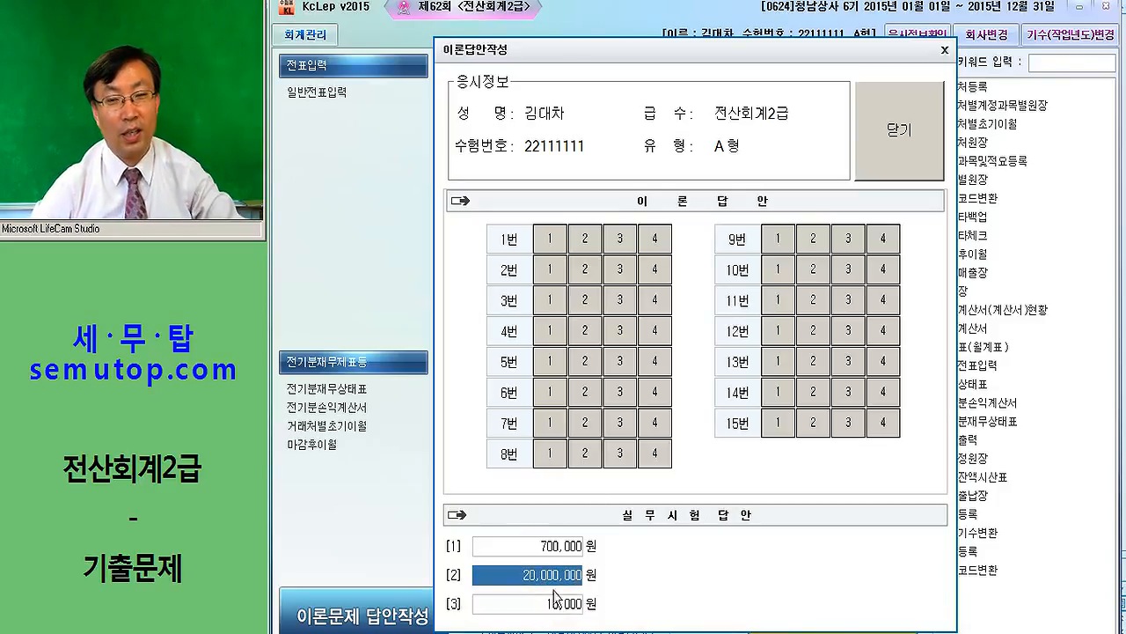
- Mark the theory answers 1번 1, 3번 3, 5번 1, 7번 1, 8번 4, 11번 1, 12번 3, 13번 2 and 14번 3
{"action": "left_click", "coordinate": [556, 243]}
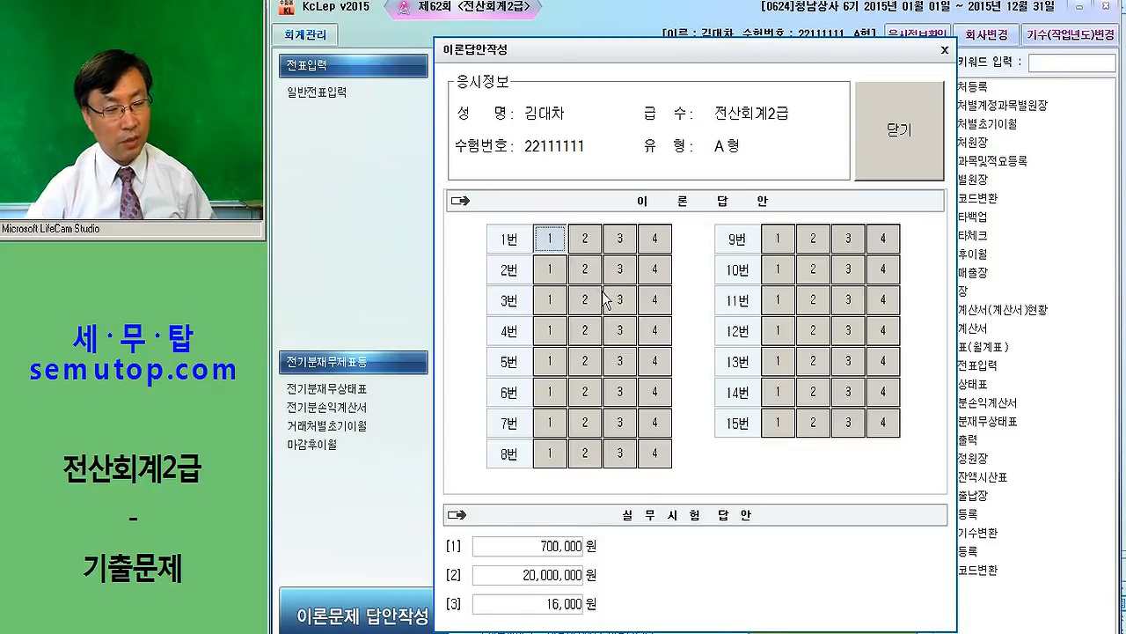
{"action": "left_click", "coordinate": [616, 301]}
{"action": "left_click", "coordinate": [550, 360]}
{"action": "left_click", "coordinate": [550, 422]}
{"action": "left_click", "coordinate": [649, 455]}
{"action": "left_click", "coordinate": [778, 300]}
{"action": "left_click", "coordinate": [849, 335]}
{"action": "left_click", "coordinate": [813, 361]}
{"action": "left_click", "coordinate": [848, 392]}
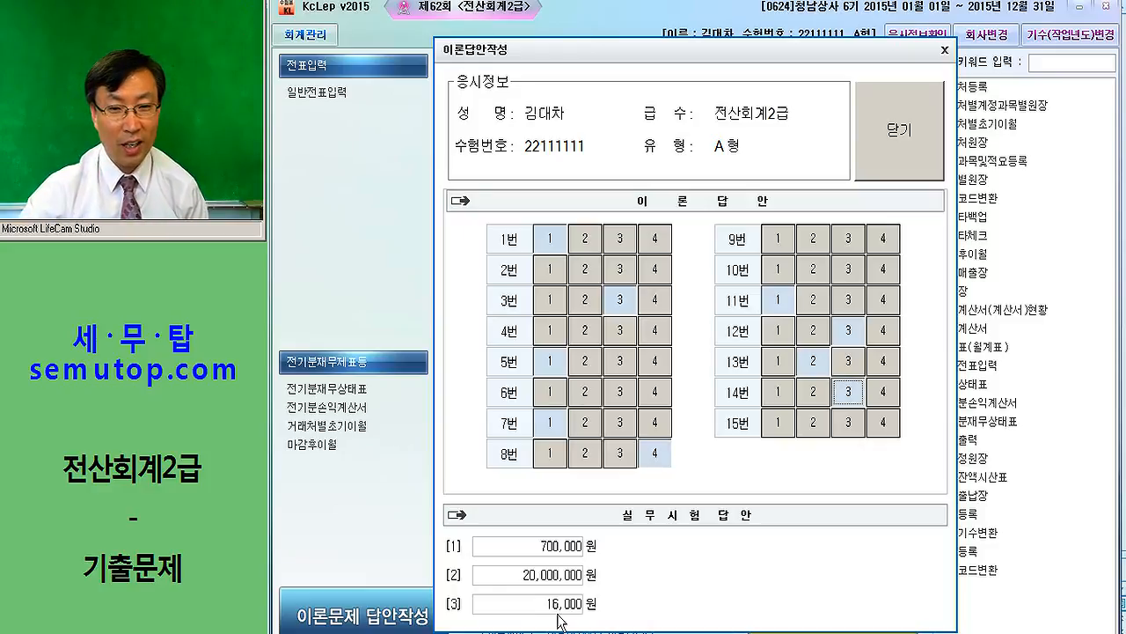
{"action": "left_click", "coordinate": [778, 298]}
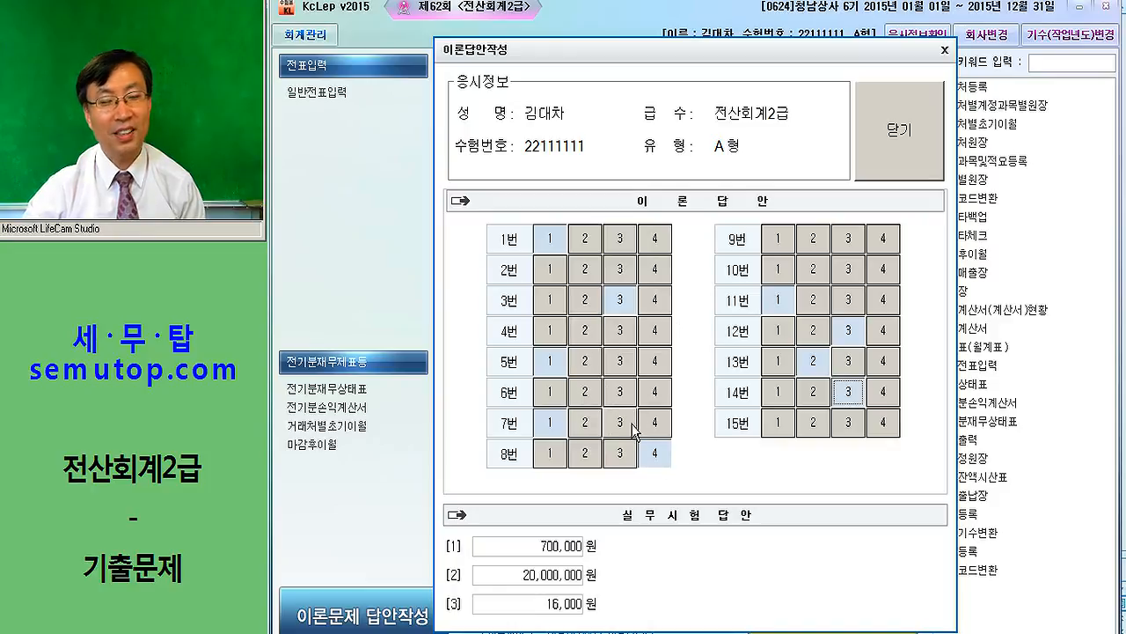
- Mark option 2 as the answer to theory questions 2, 4, 6, 9, 10 and 15
{"action": "left_click", "coordinate": [585, 269]}
{"action": "left_click", "coordinate": [588, 336]}
{"action": "left_click", "coordinate": [586, 396]}
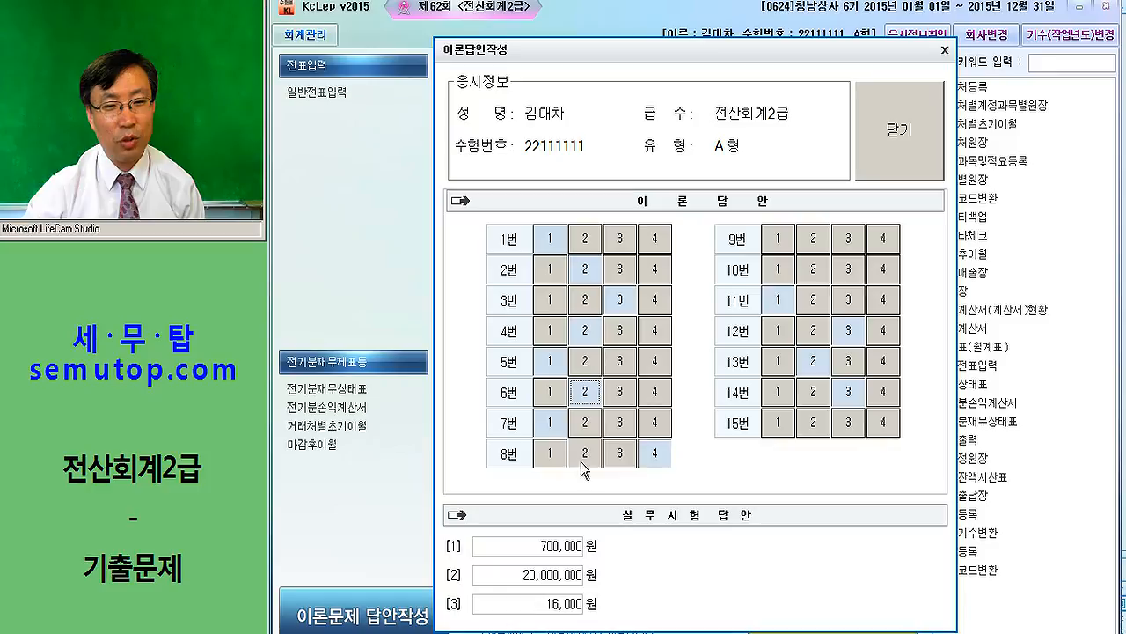
{"action": "left_click", "coordinate": [811, 243]}
{"action": "left_click", "coordinate": [816, 275]}
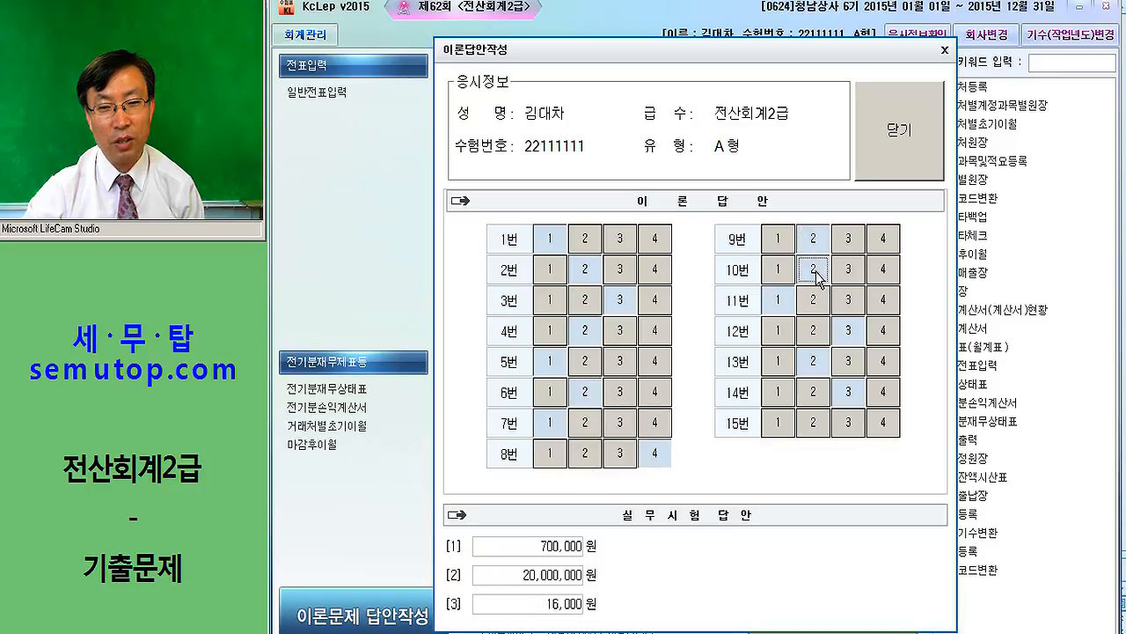
{"action": "left_click", "coordinate": [814, 424]}
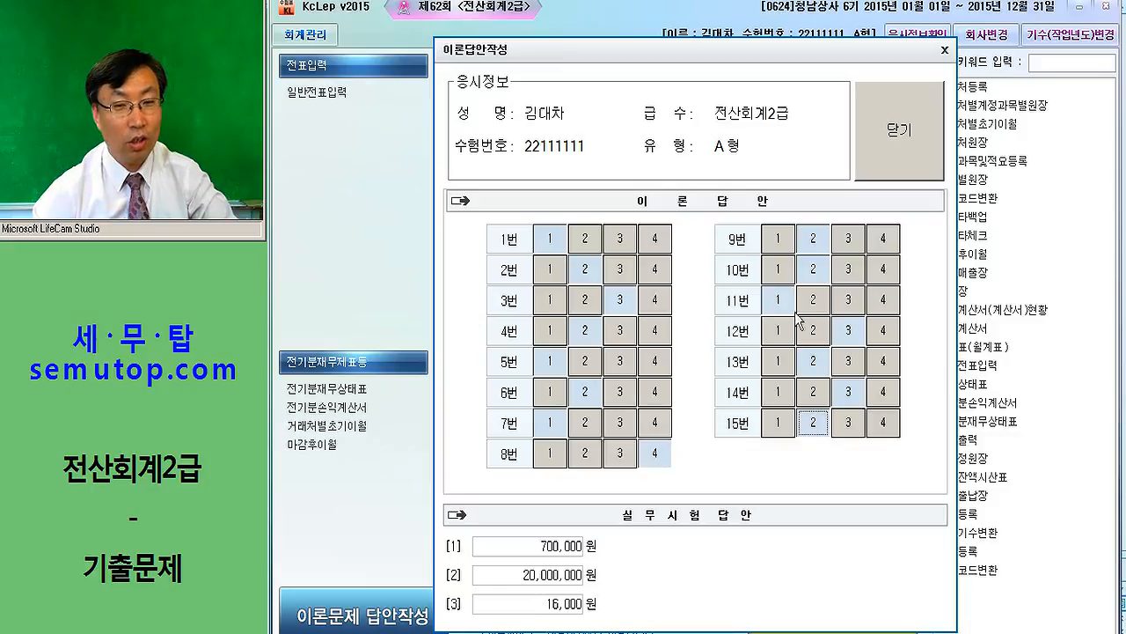
- Close the answer sheet and save the exam answers with 답안저장, dismissing the save message
{"action": "left_click", "coordinate": [902, 155]}
{"action": "left_click", "coordinate": [594, 368]}
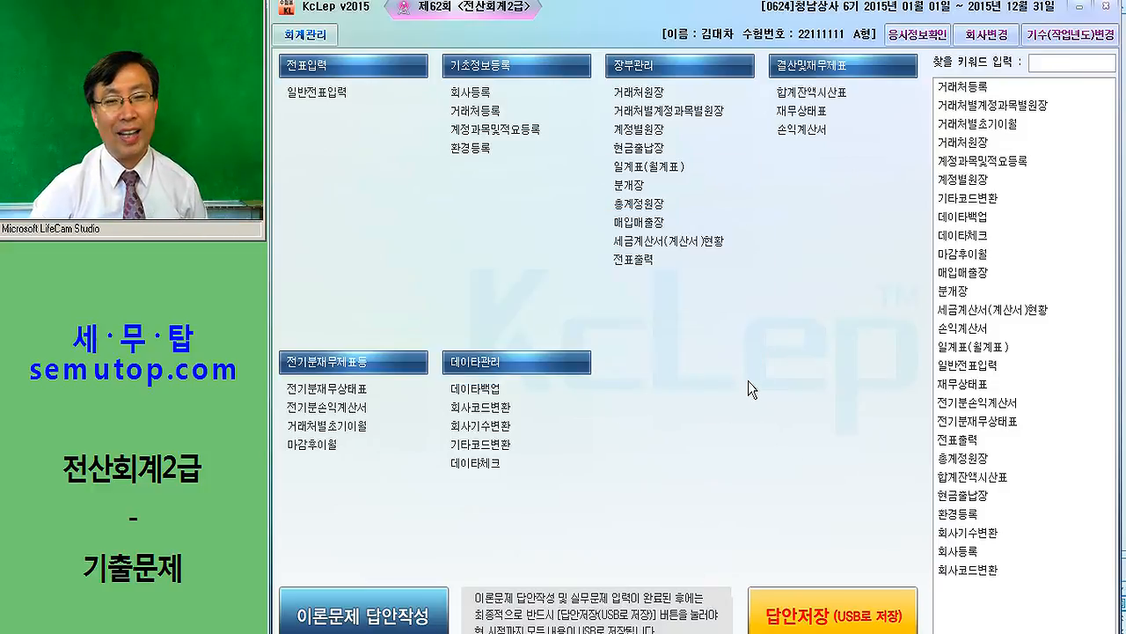
{"action": "left_click", "coordinate": [867, 617]}
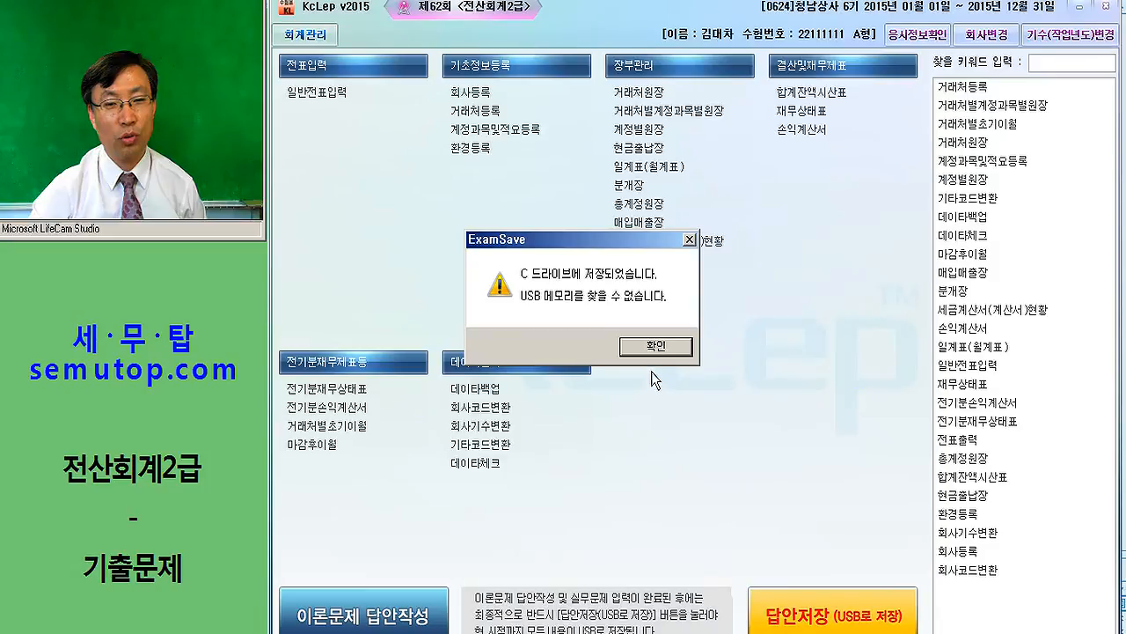
{"action": "left_click_drag", "start_coordinate": [556, 242], "coordinate": [639, 221]}
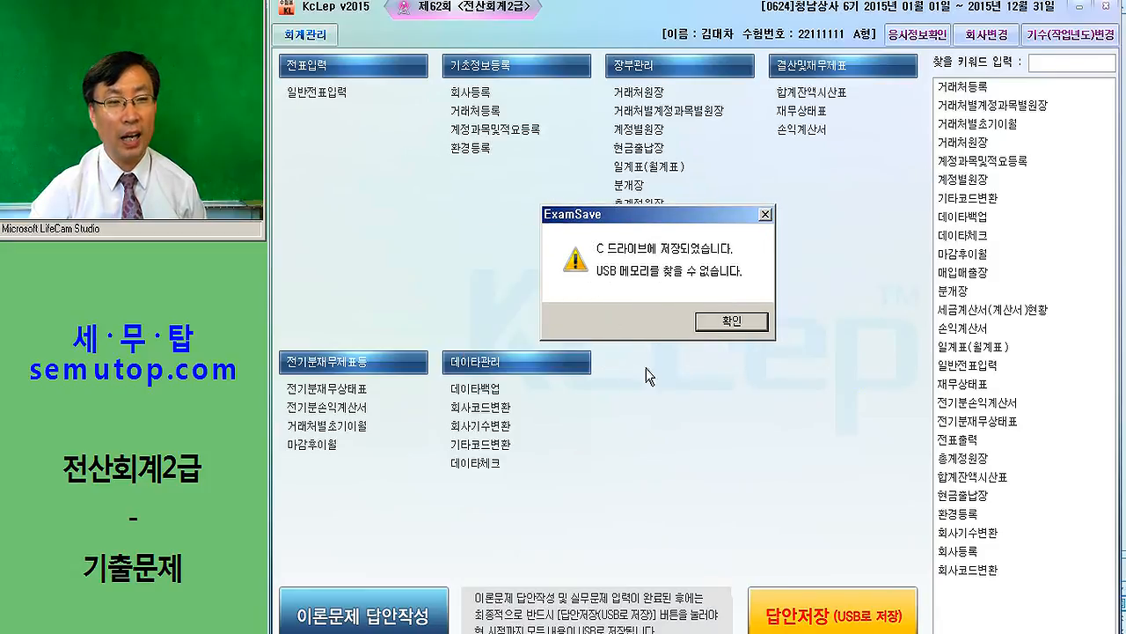
{"action": "left_click", "coordinate": [720, 324]}
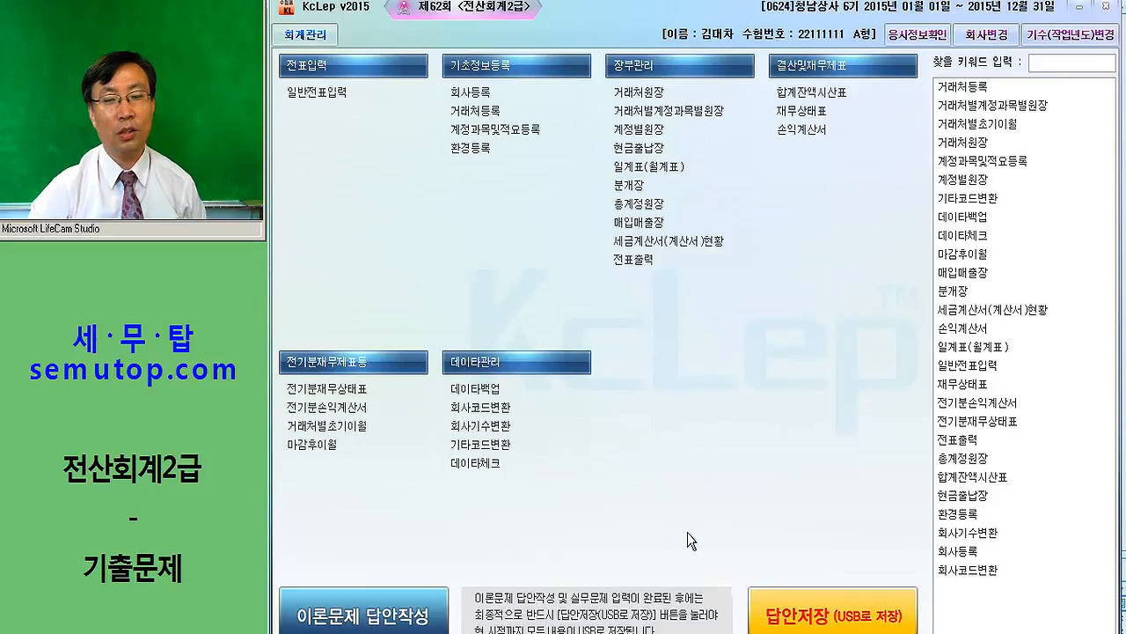